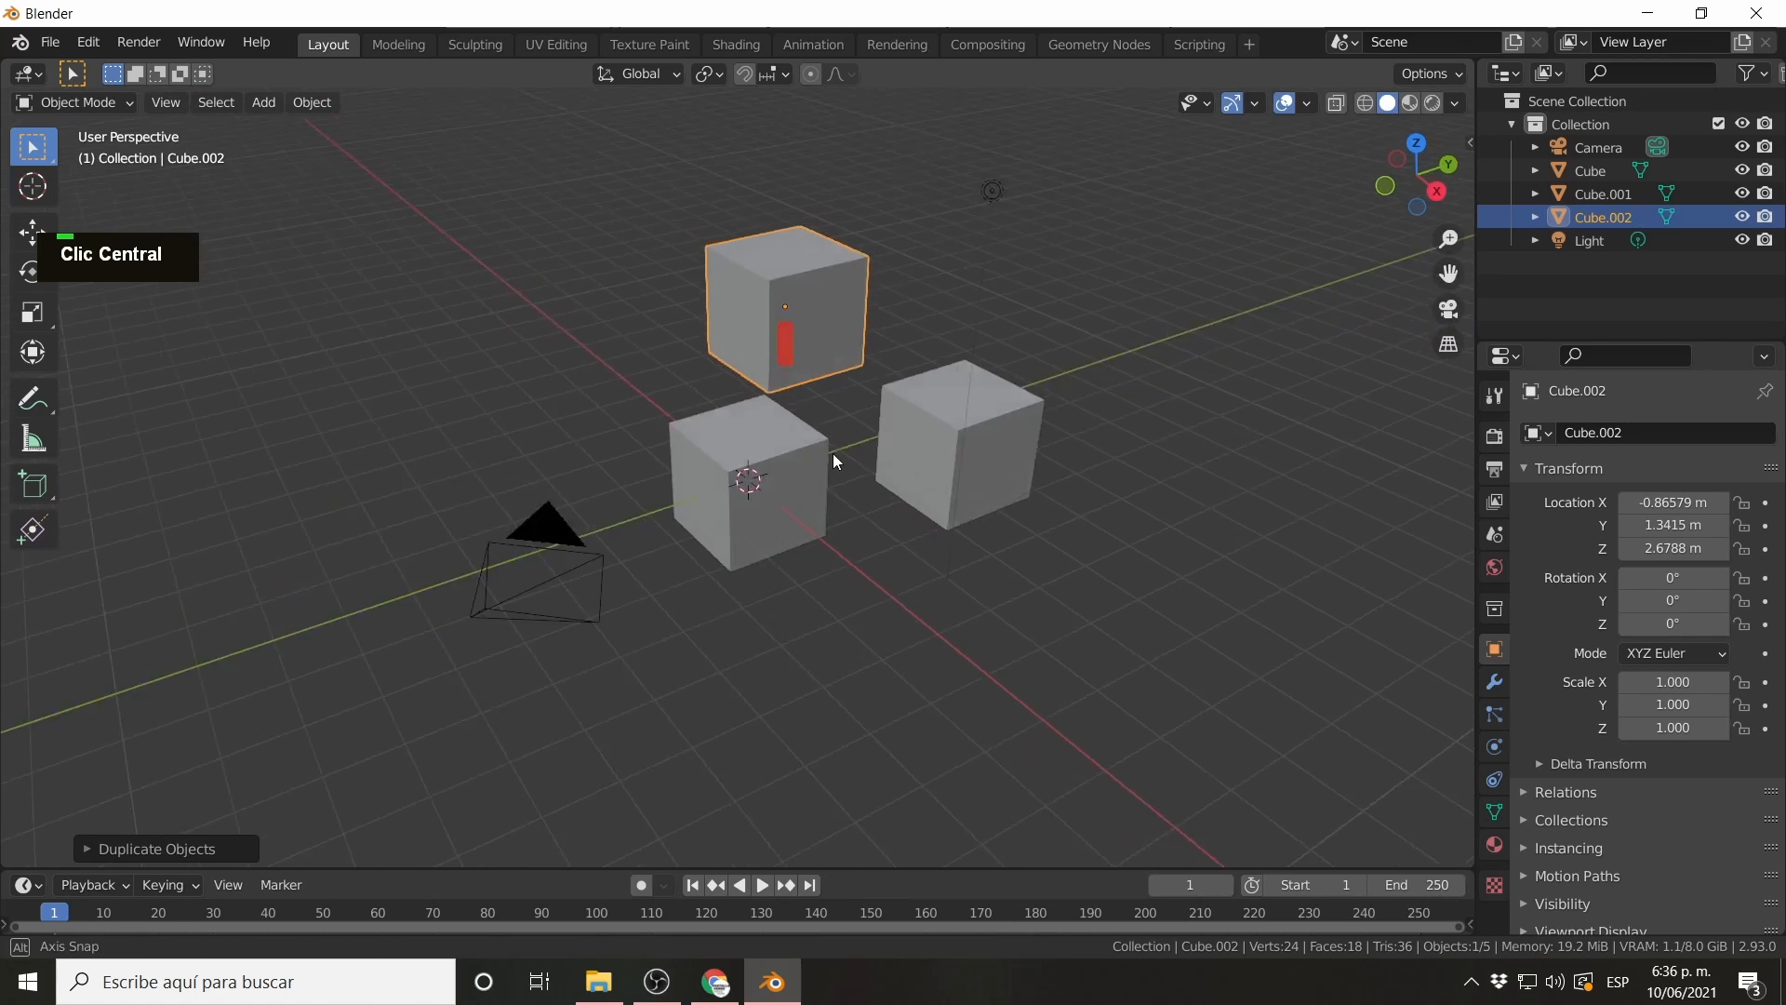
# Select the cube at the origin and move it about 3.07 m along the X axis with the Move tool.
pyautogui.moveTo(833, 456); pyautogui.dragTo(632, 477, button='middle')
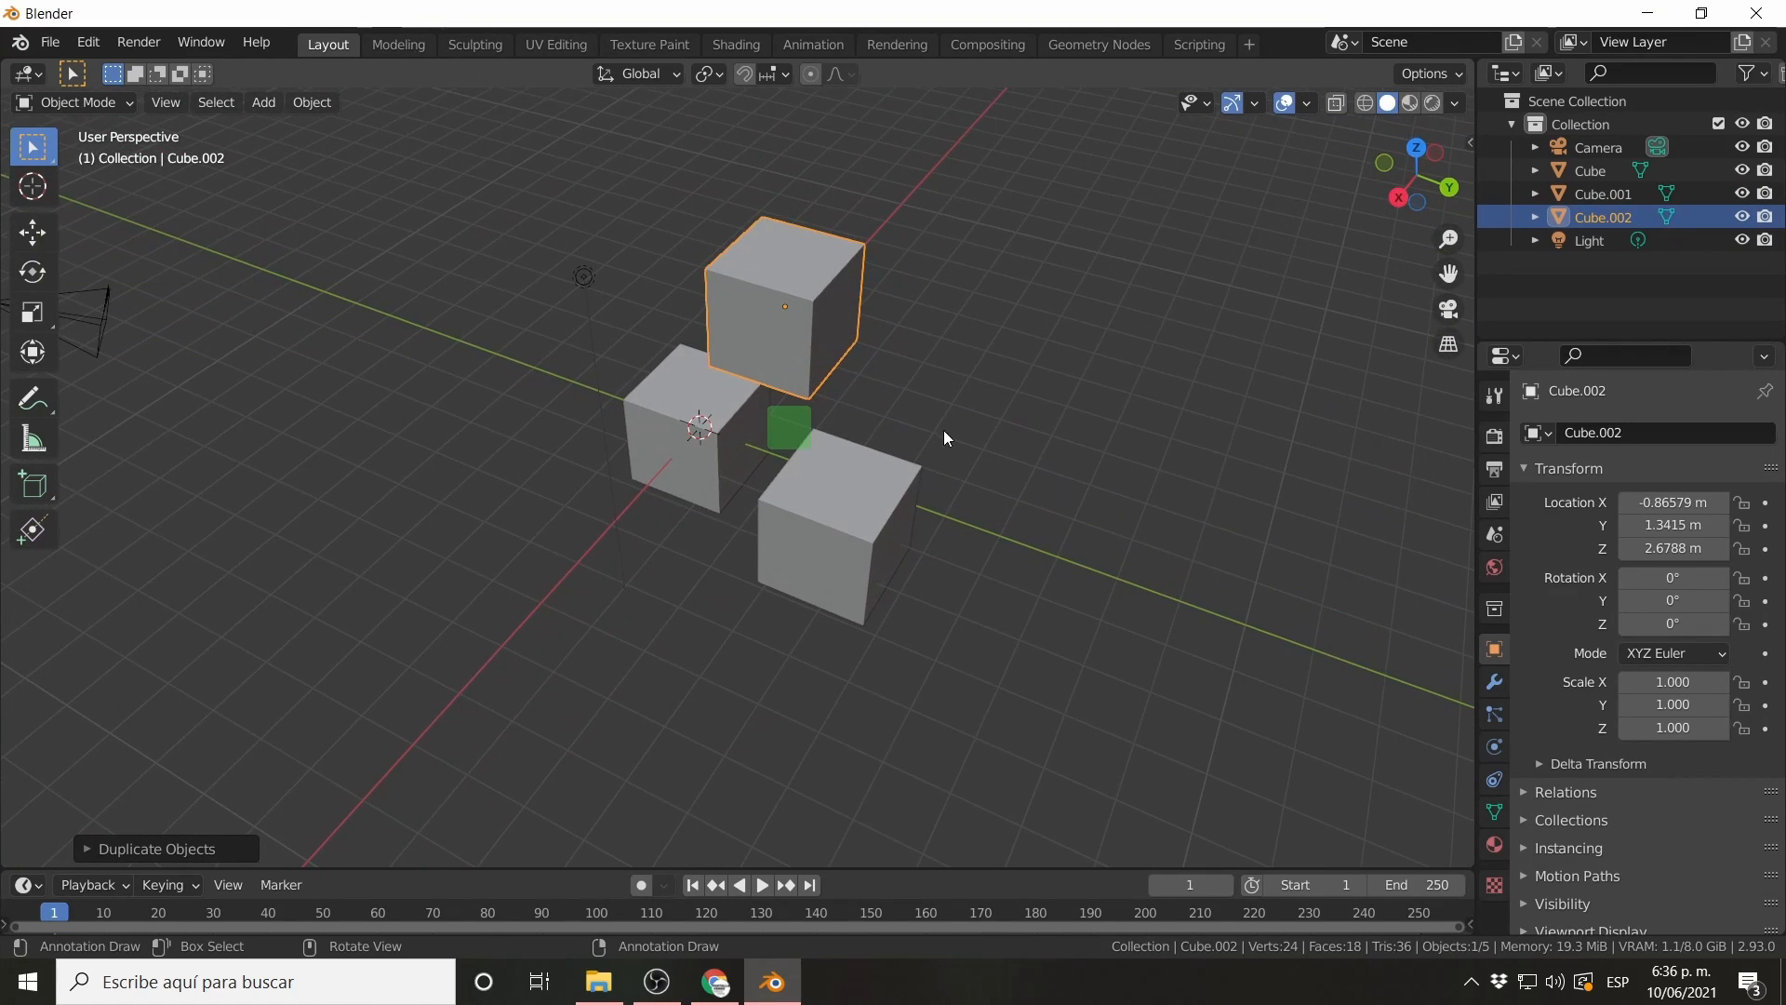
pyautogui.click(977, 413)
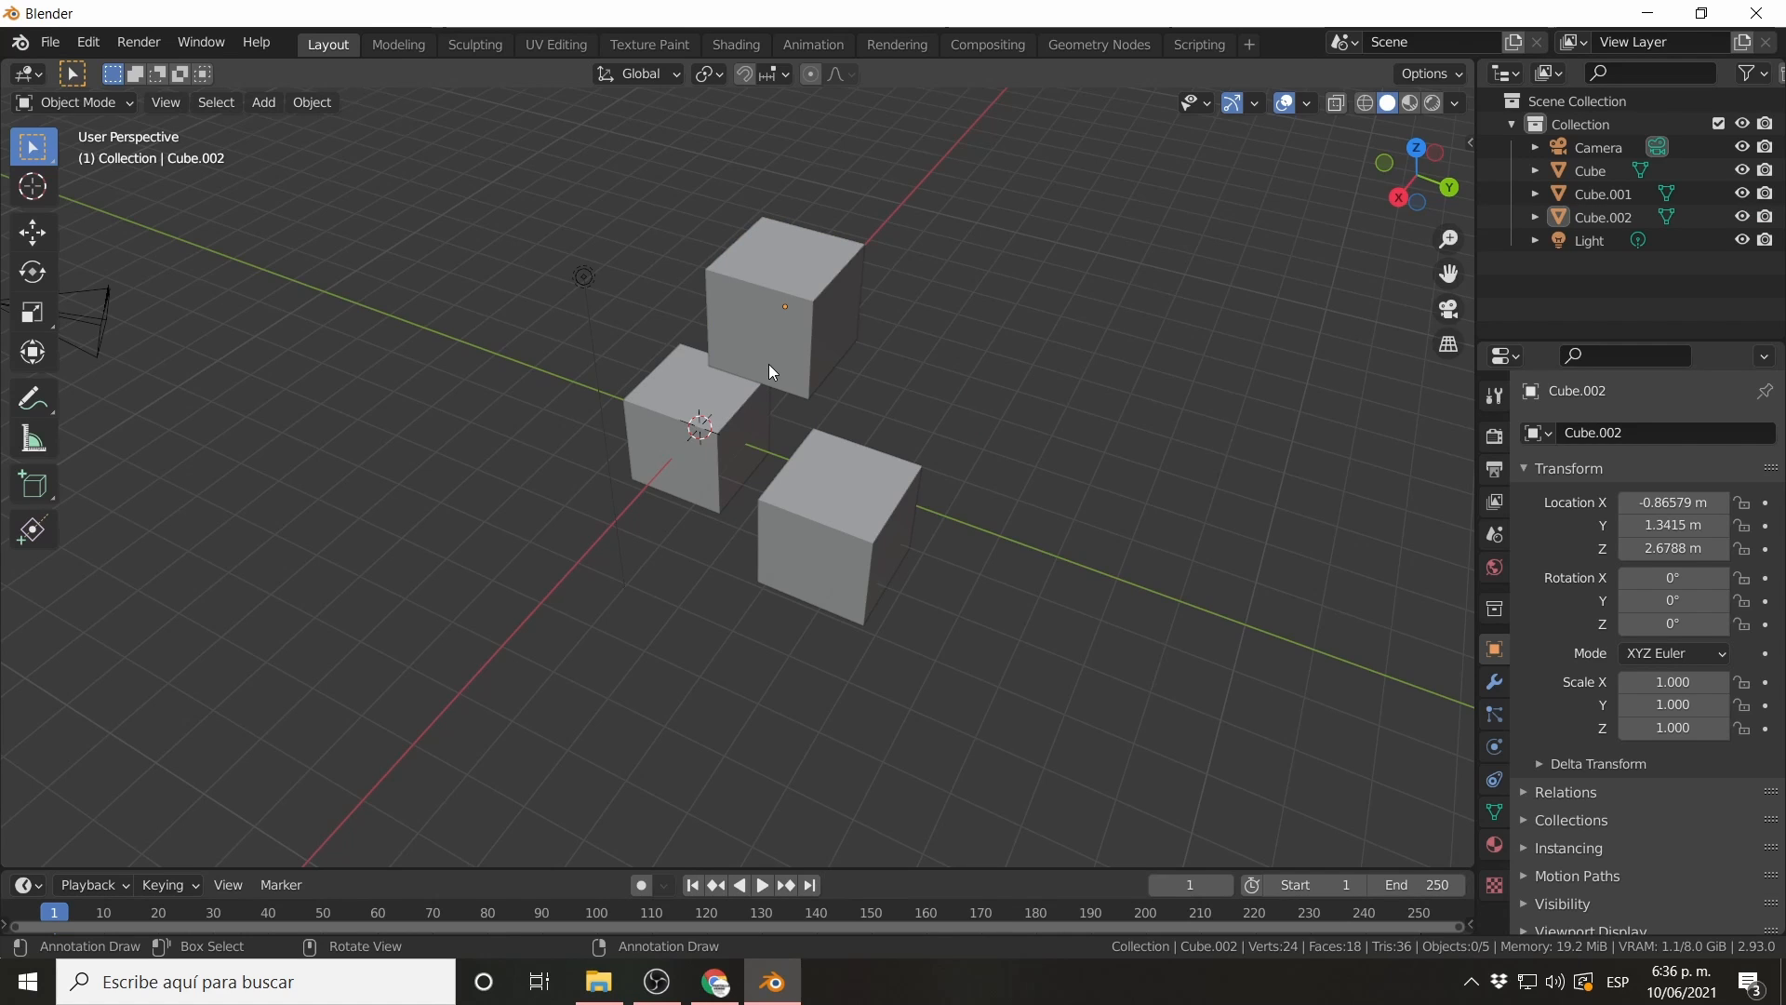
pyautogui.moveTo(757, 403); pyautogui.dragTo(900, 481, button='middle')
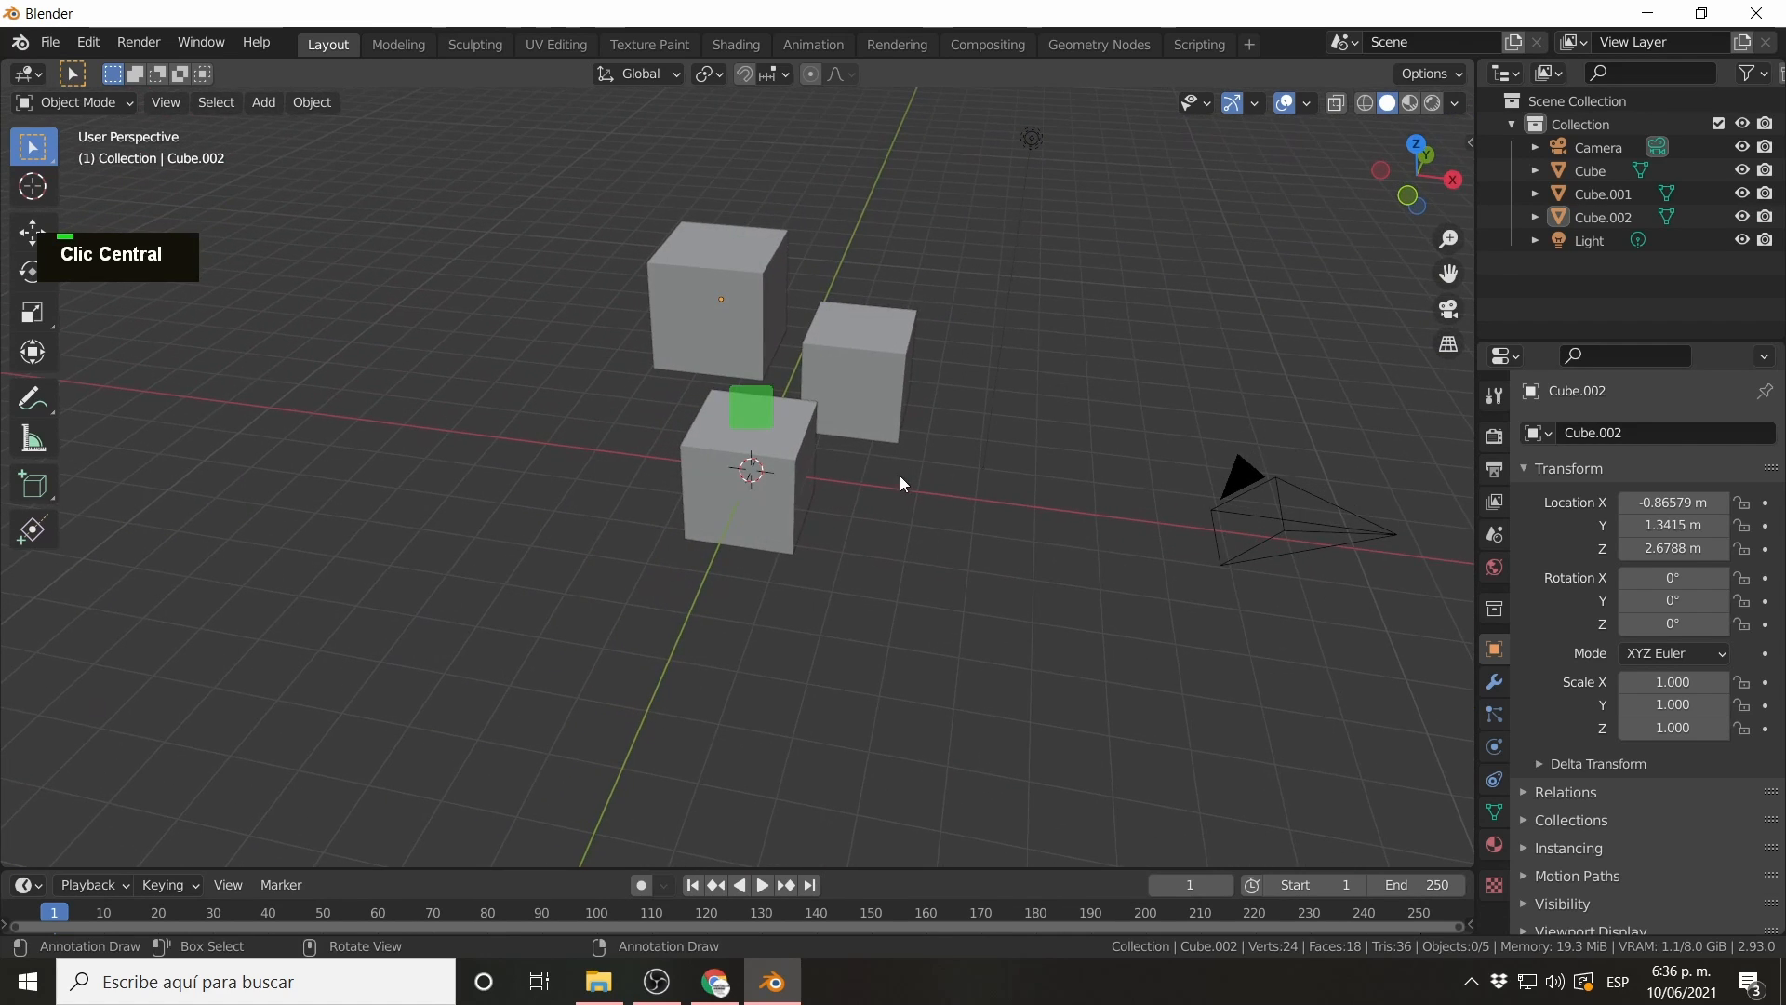
pyautogui.click(774, 506)
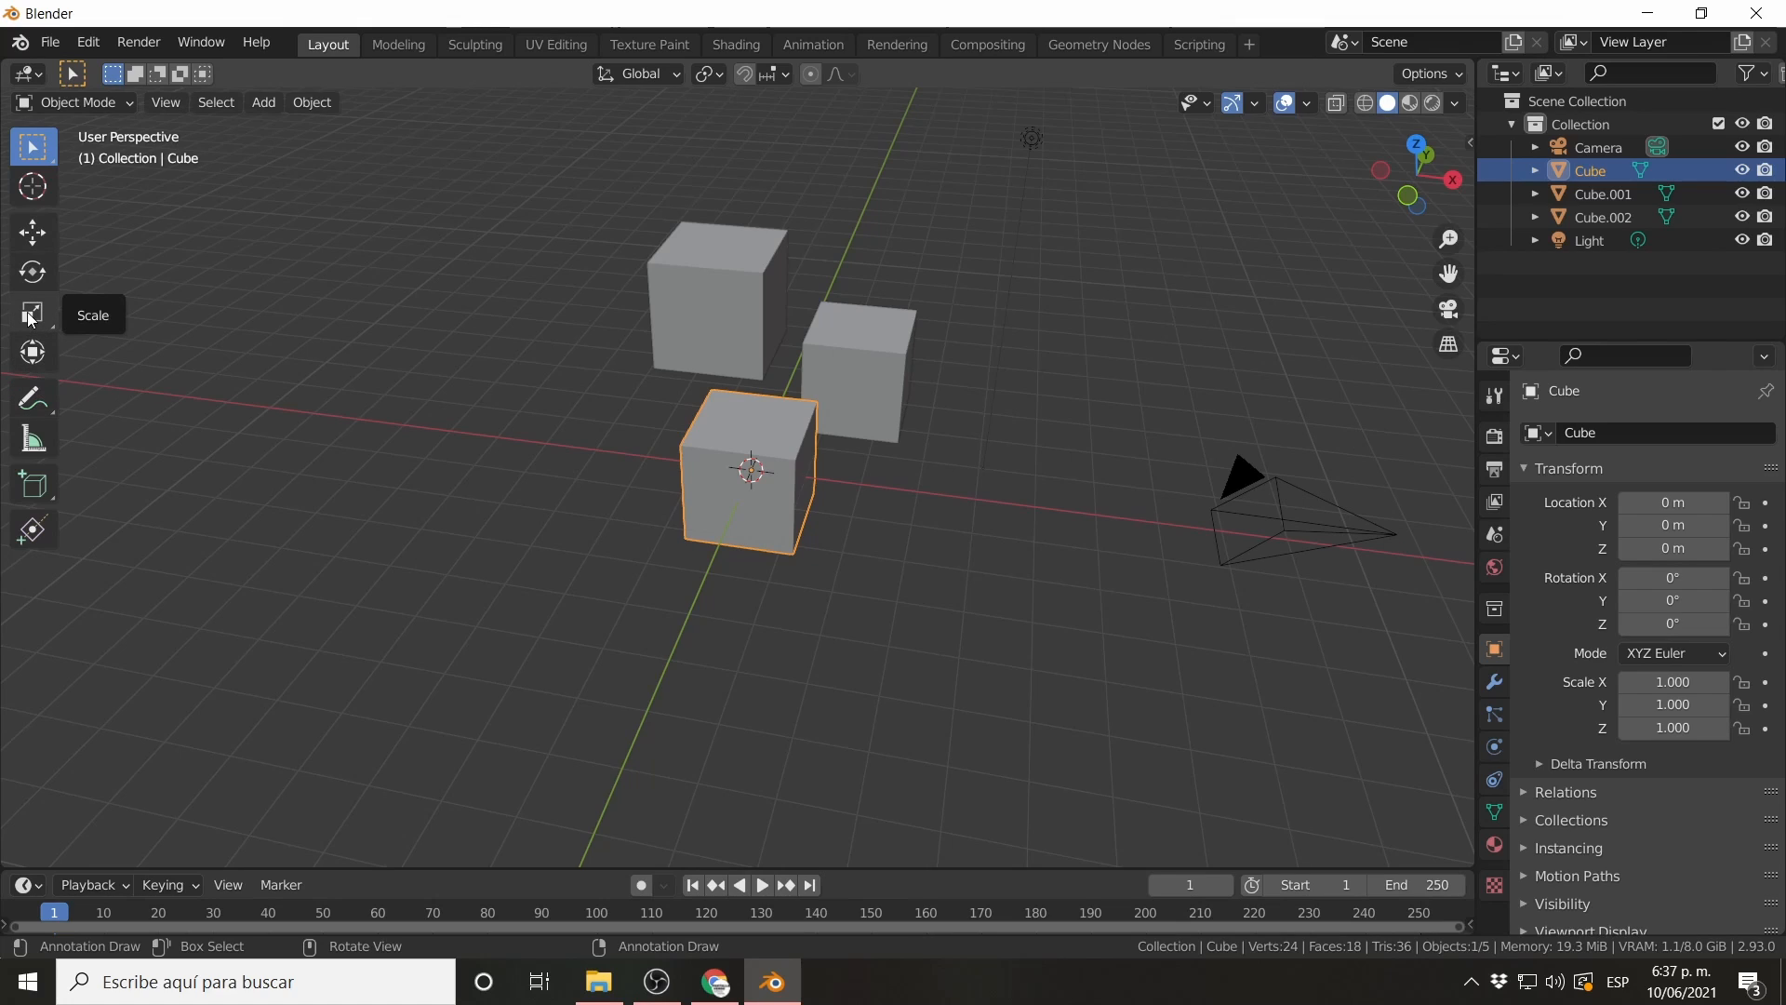
pyautogui.click(33, 233)
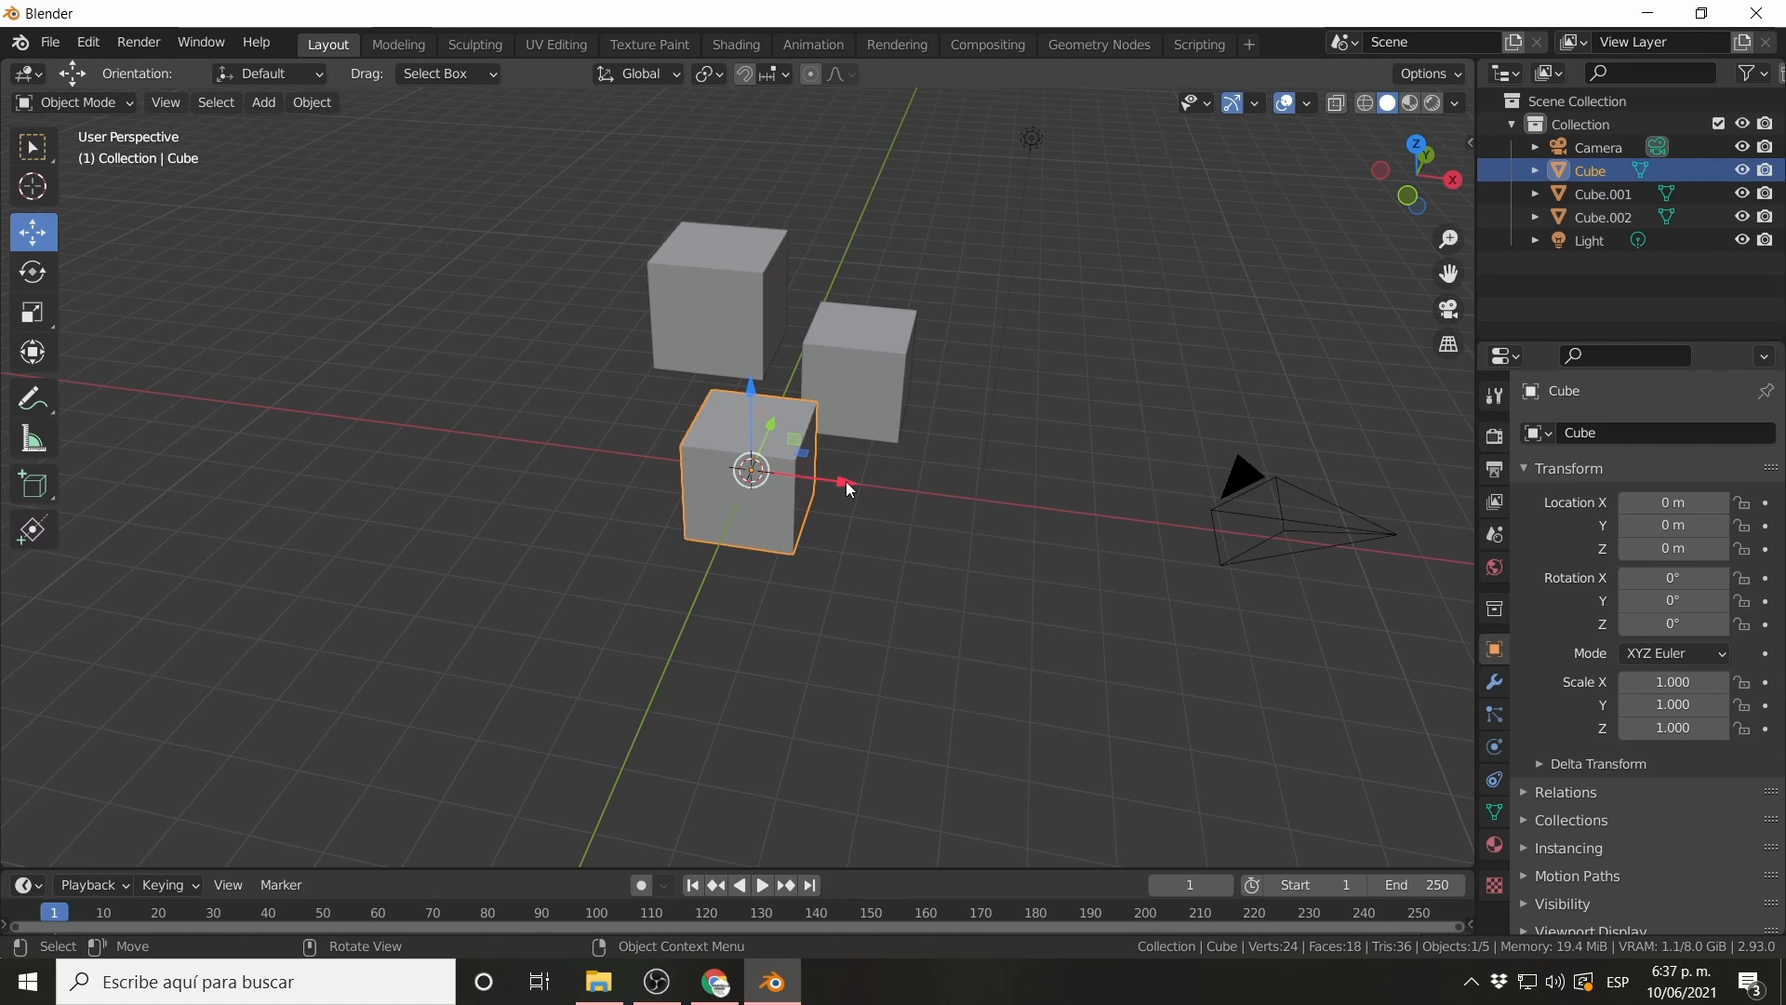
pyautogui.moveTo(796, 456); pyautogui.dragTo(465, 489, button='middle')
pyautogui.scroll(3, 745, 460)
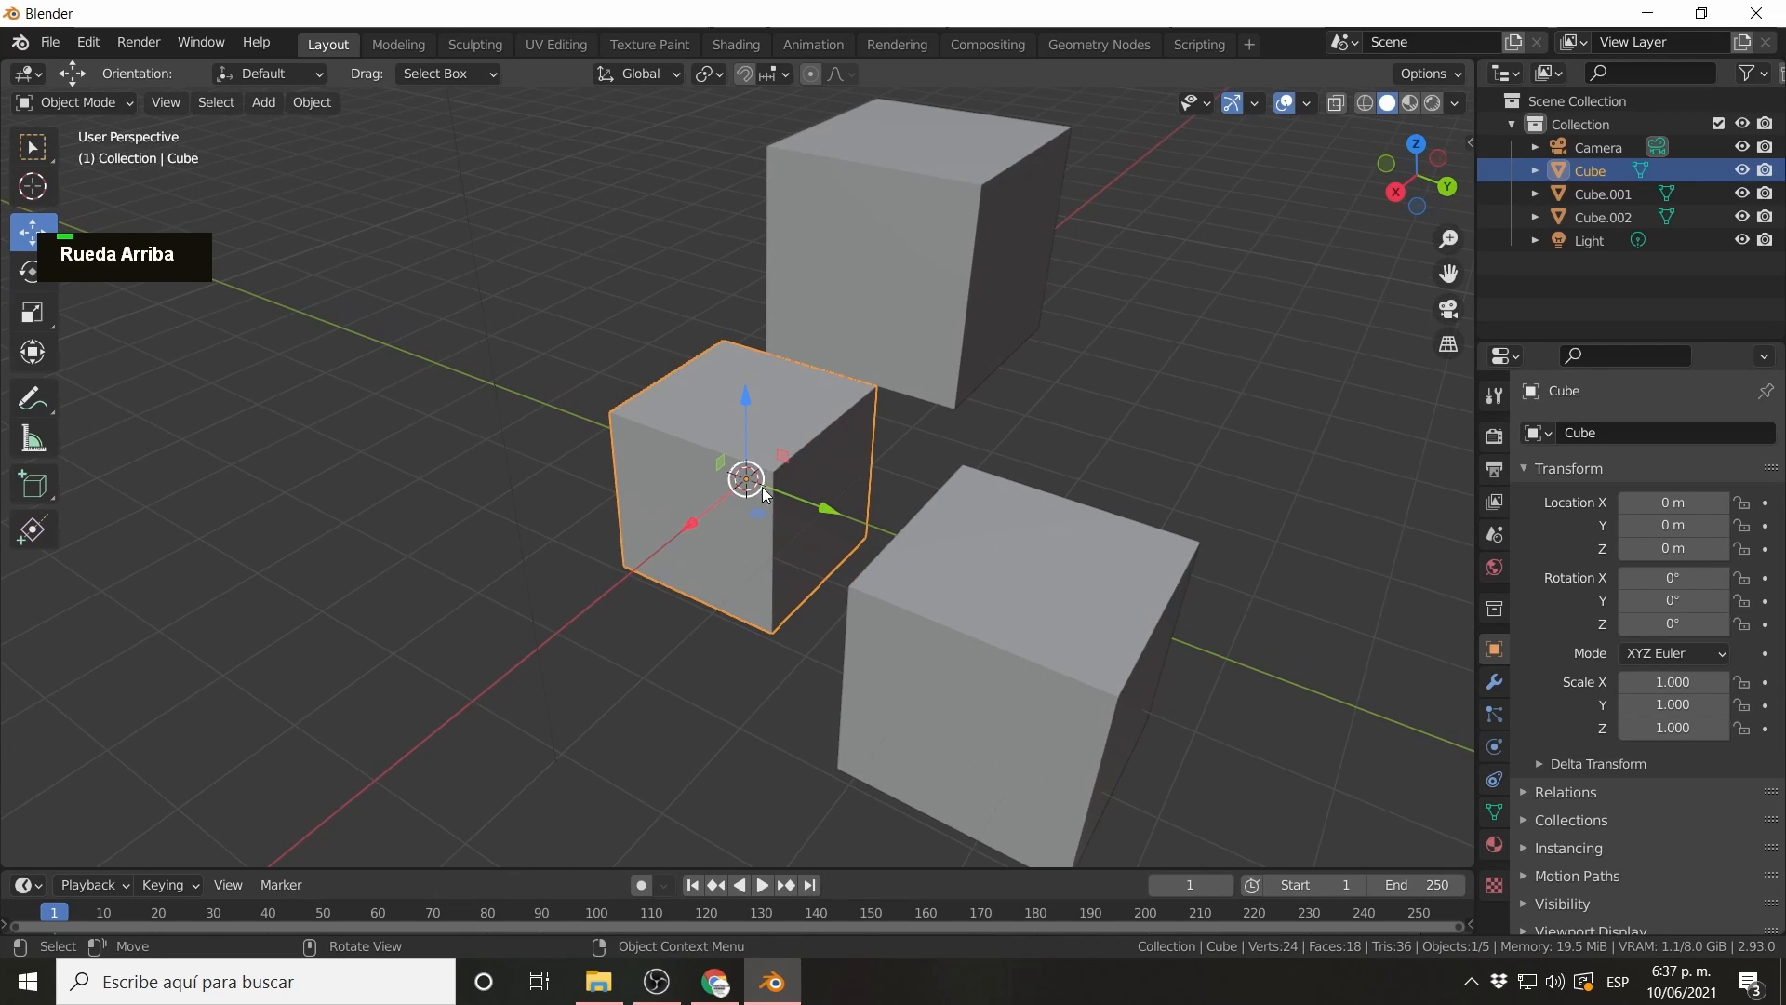
pyautogui.moveTo(692, 522); pyautogui.dragTo(512, 716)
pyautogui.scroll(-2, 616, 526)
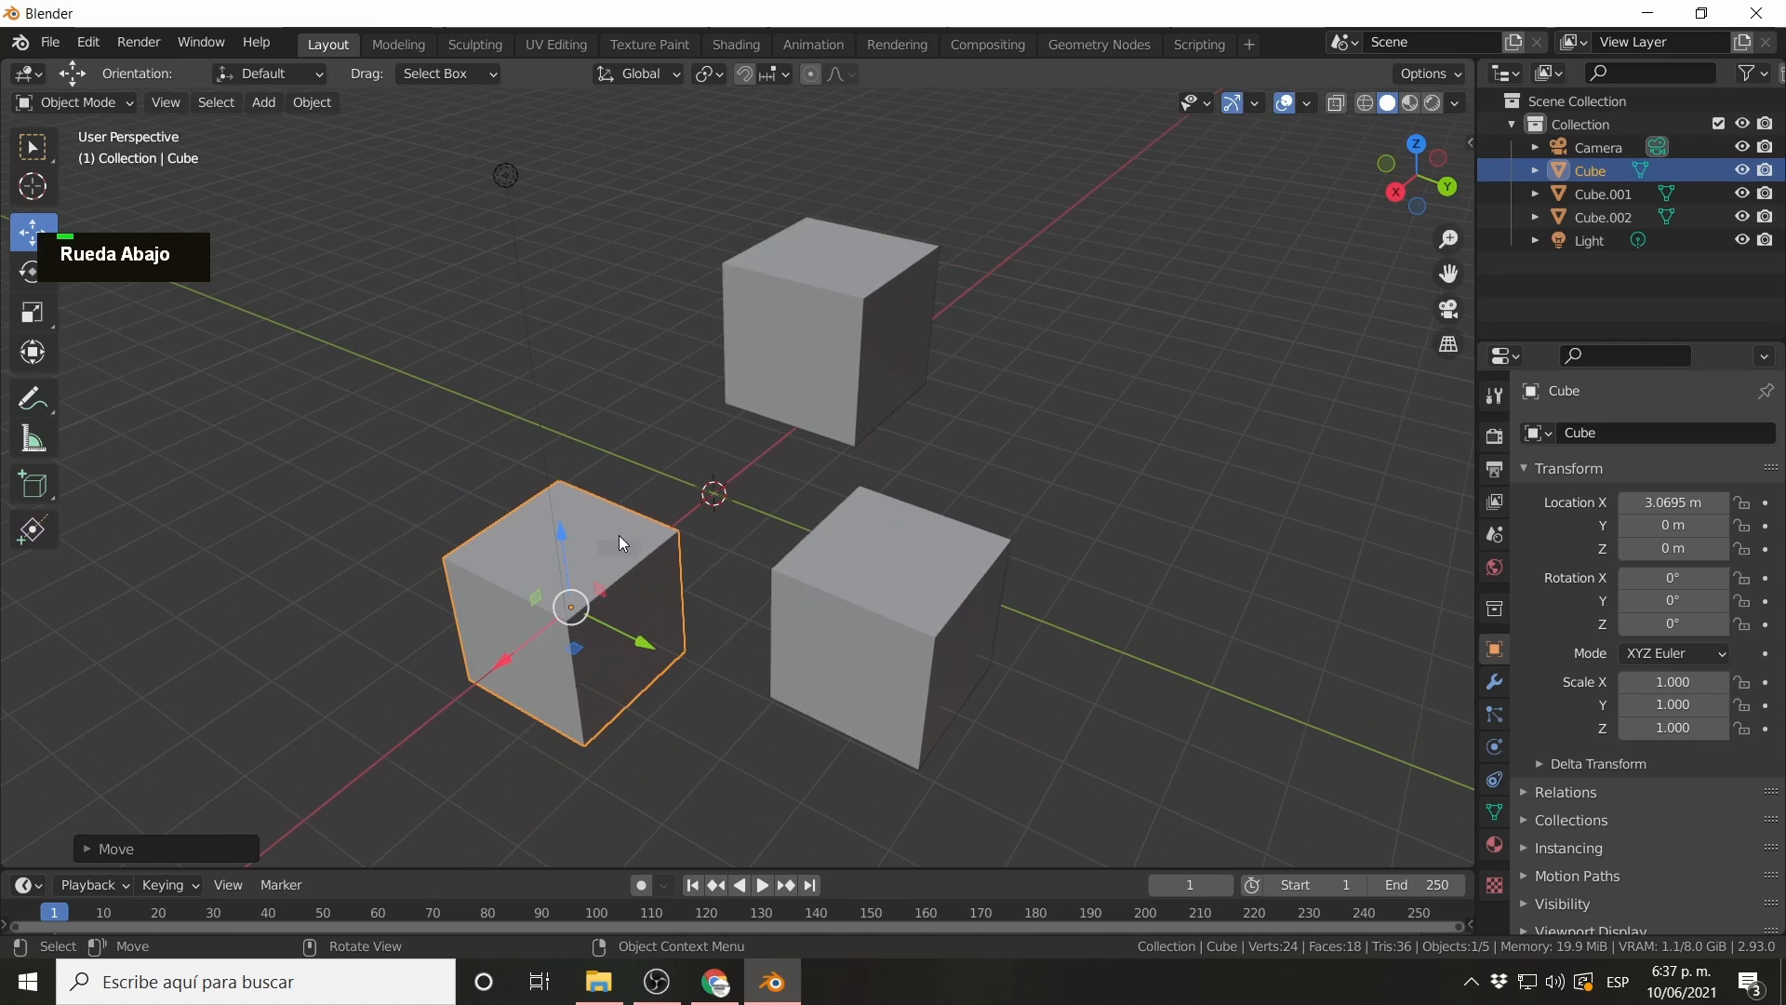
# Move the cube along Y to about -3.06 m and along Z to about -0.82 m.
pyautogui.moveTo(639, 642); pyautogui.dragTo(382, 333)
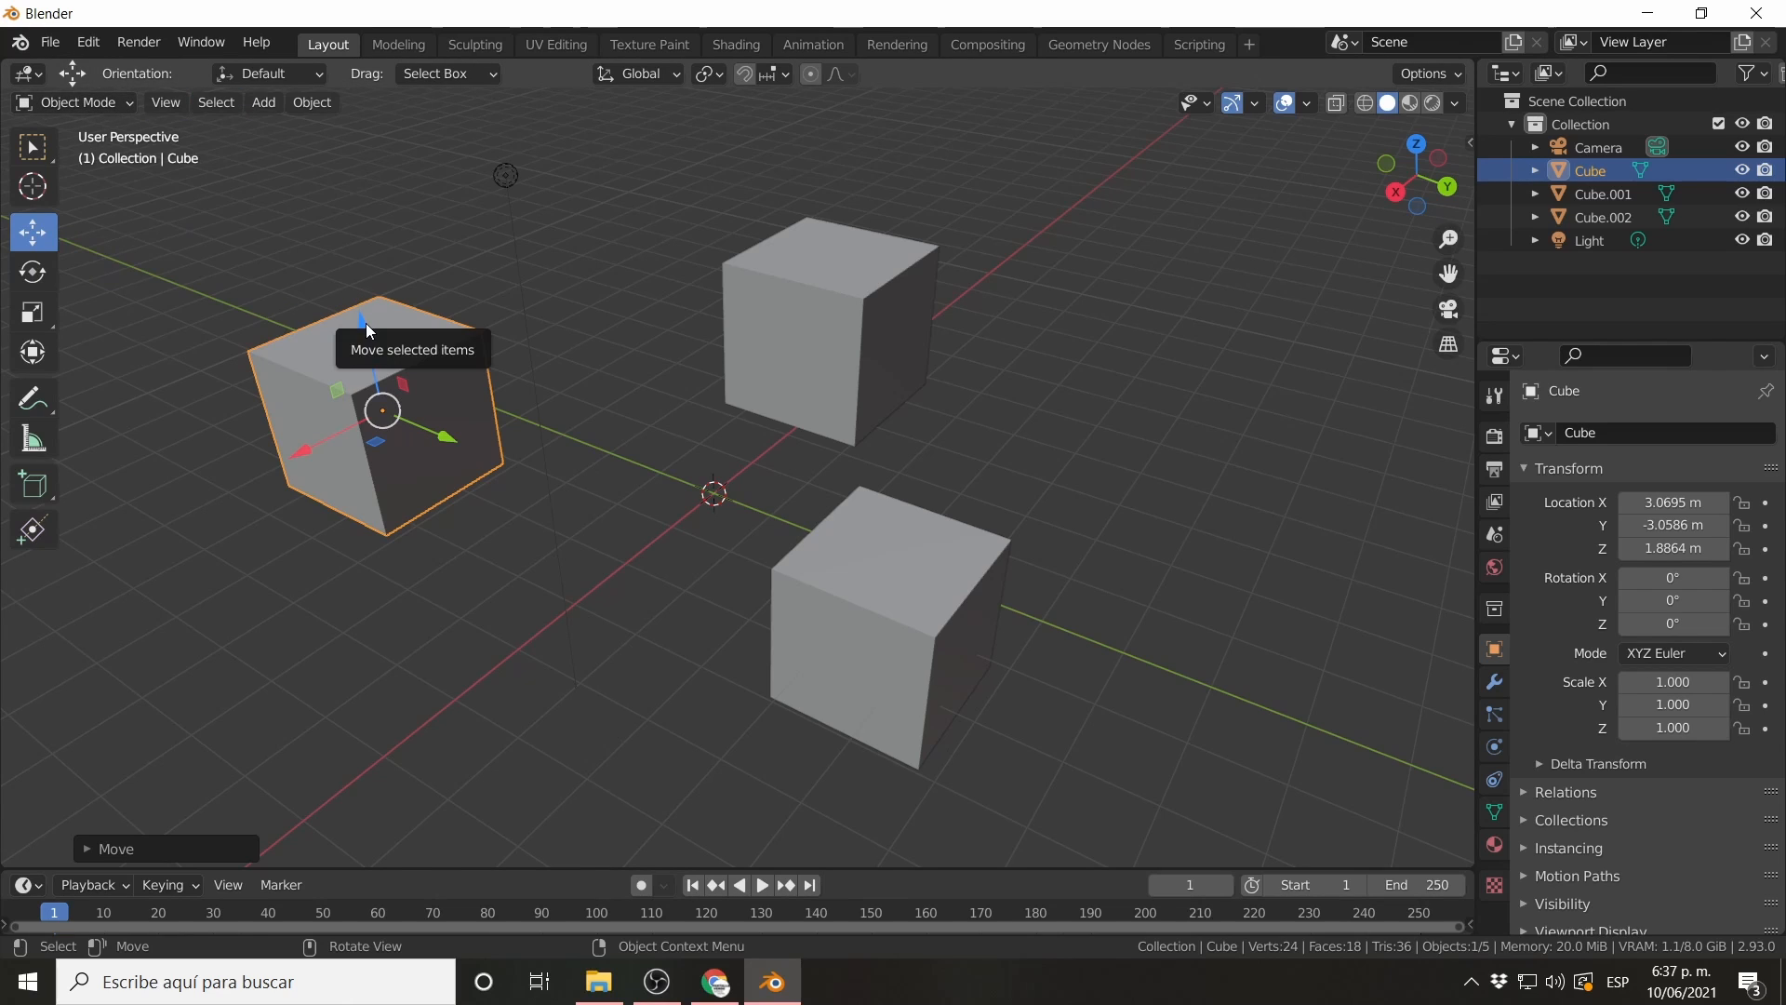
pyautogui.moveTo(366, 322); pyautogui.dragTo(468, 385)
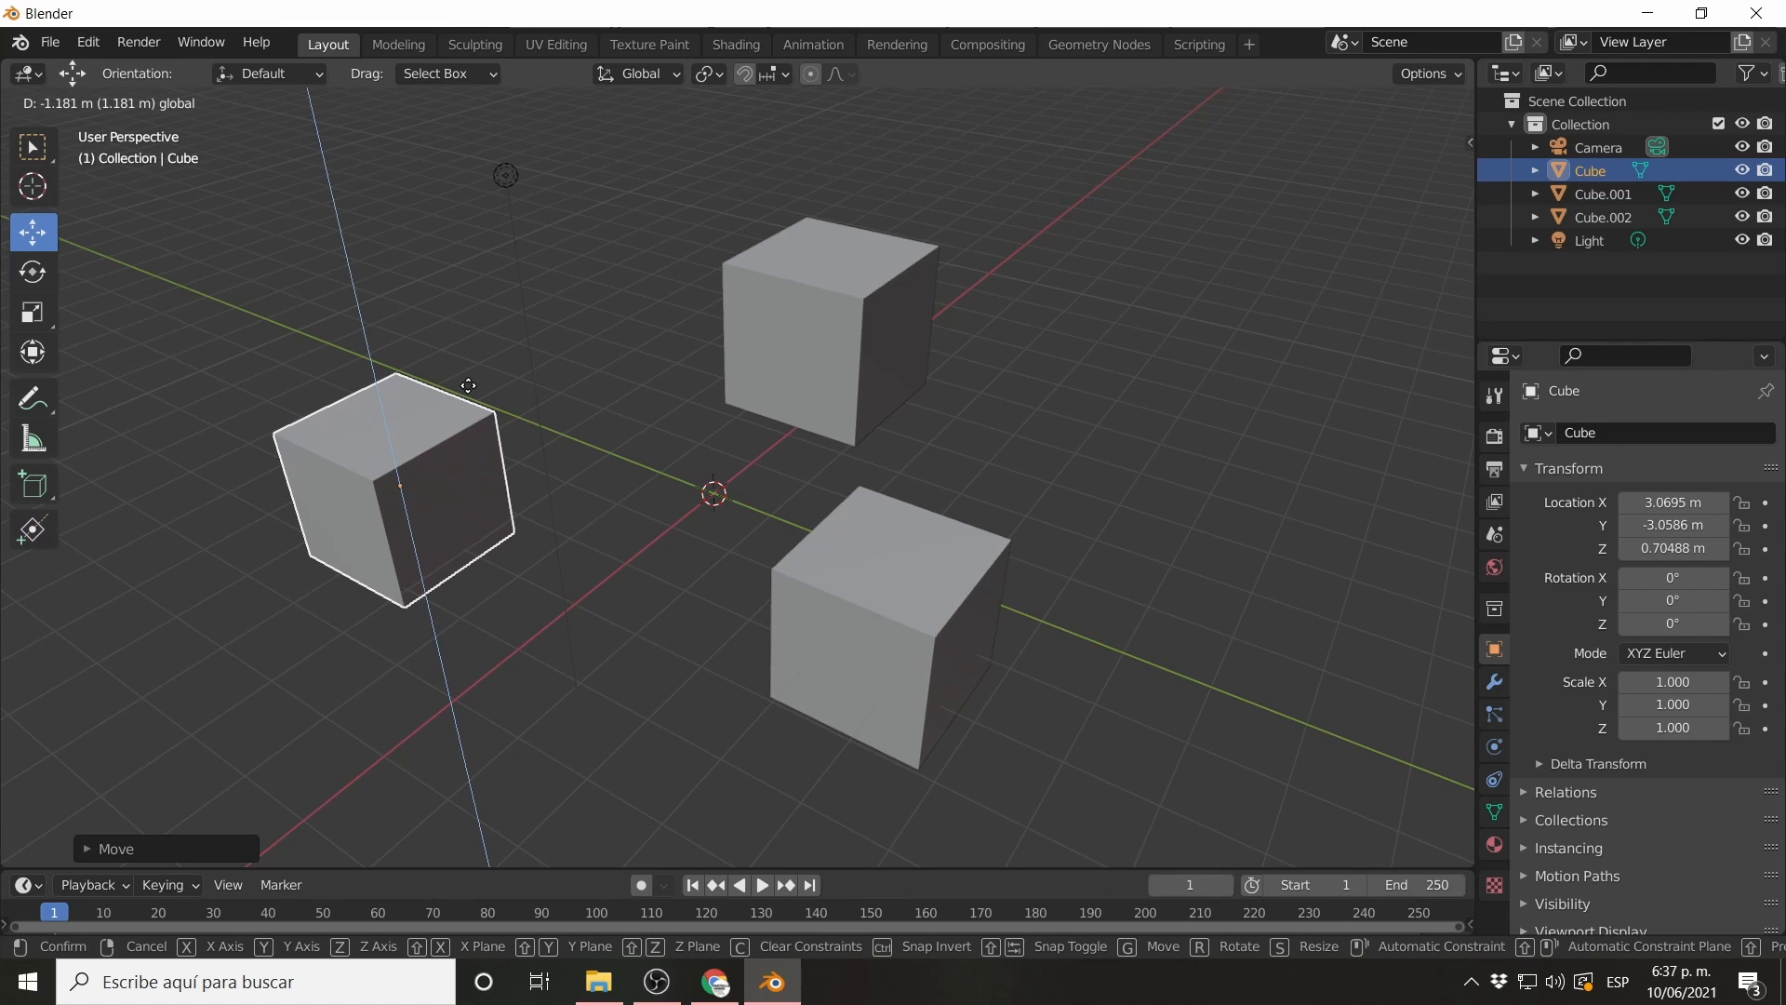
pyautogui.moveTo(482, 437); pyautogui.dragTo(500, 467)
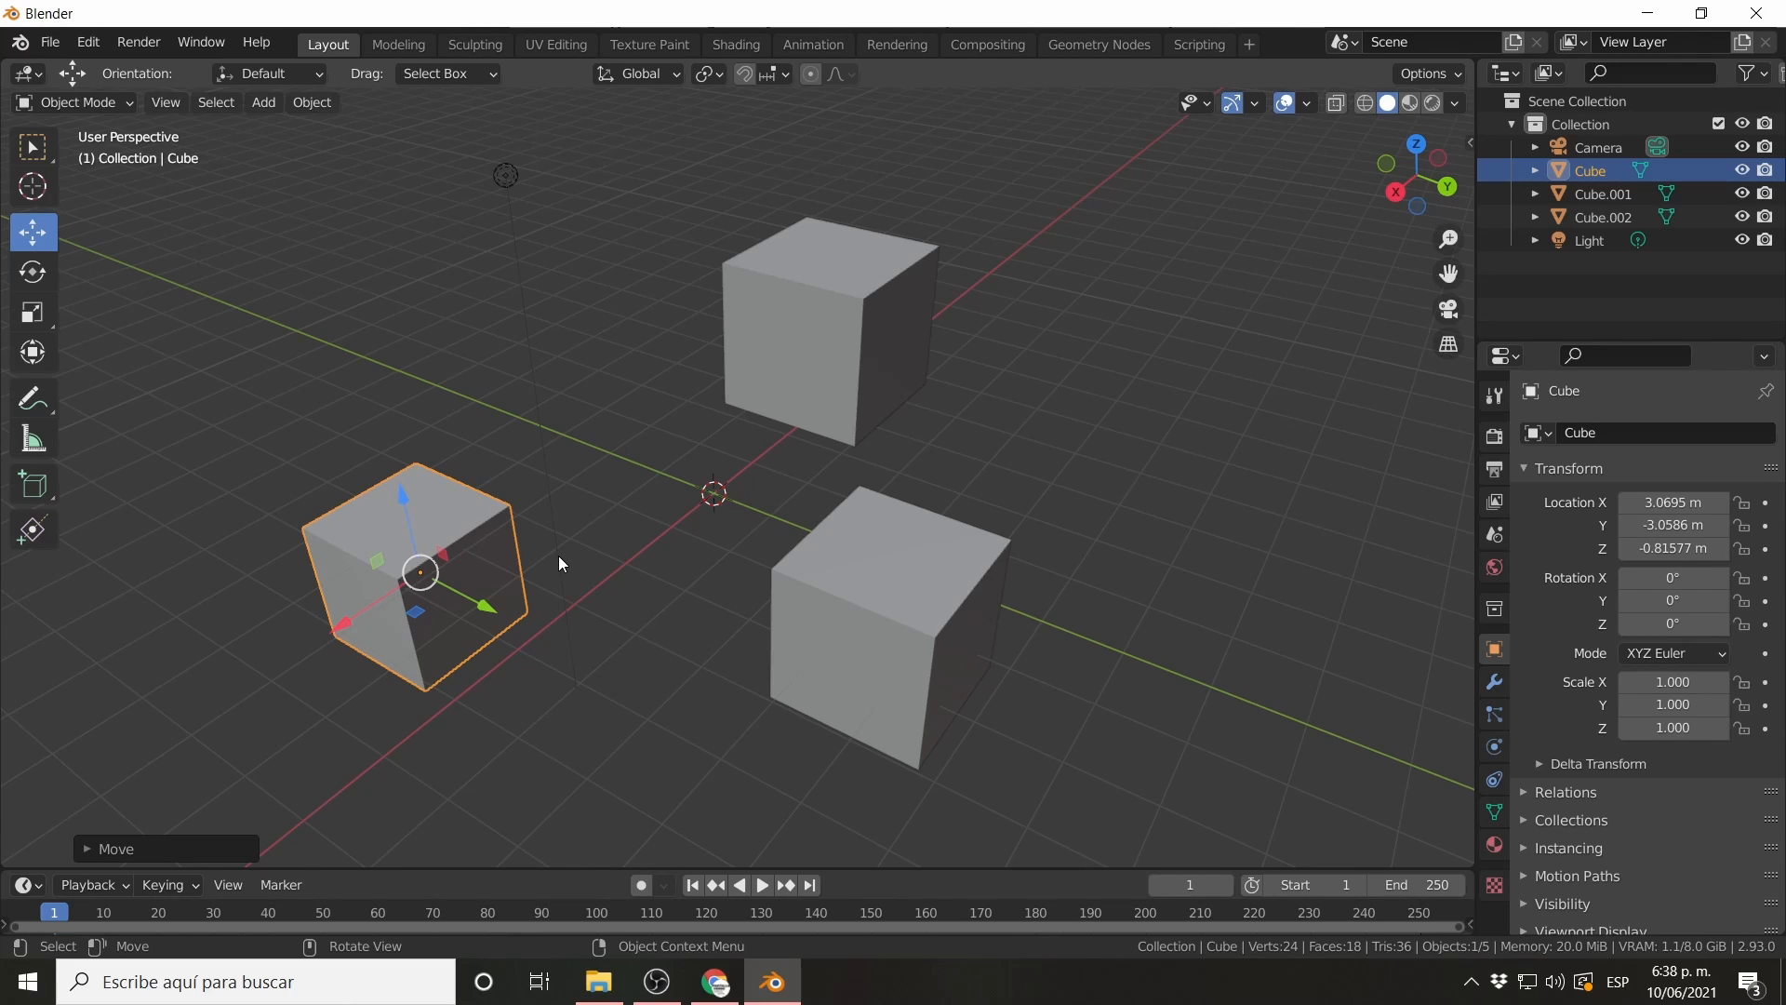
# Try raising the cube to about 0.18 m along the Z axis and undo that move.
pyautogui.press('g')
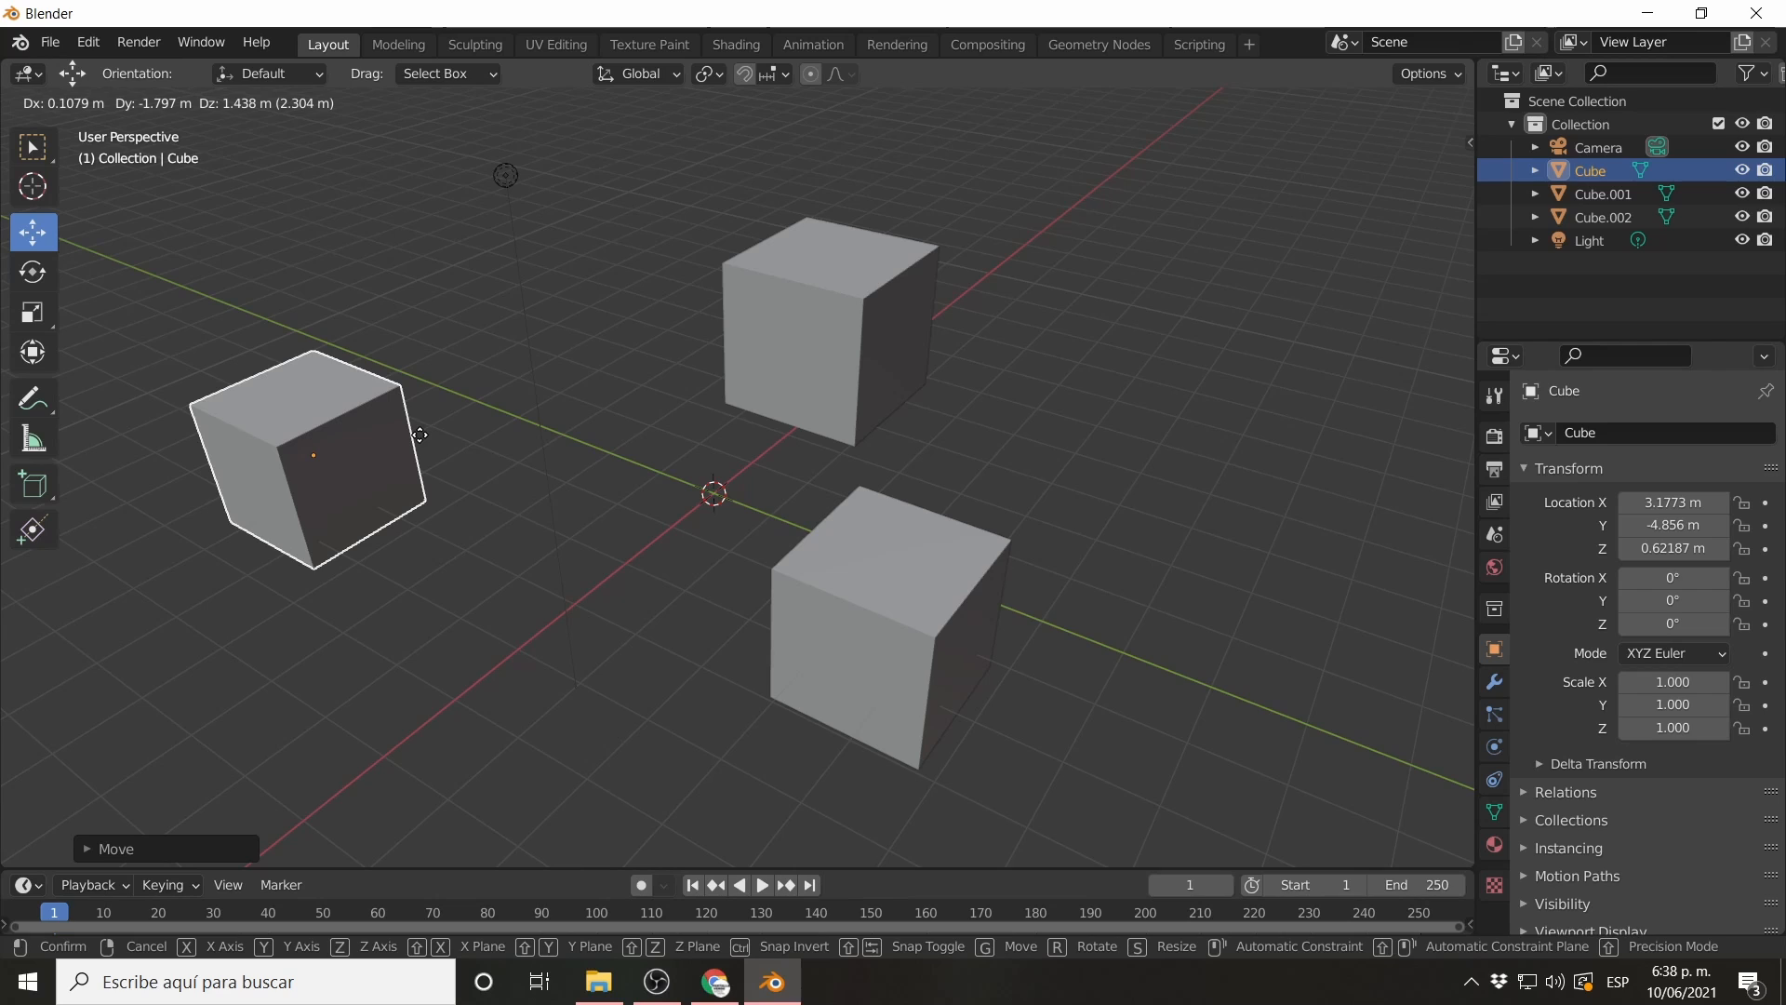
pyautogui.press('z')
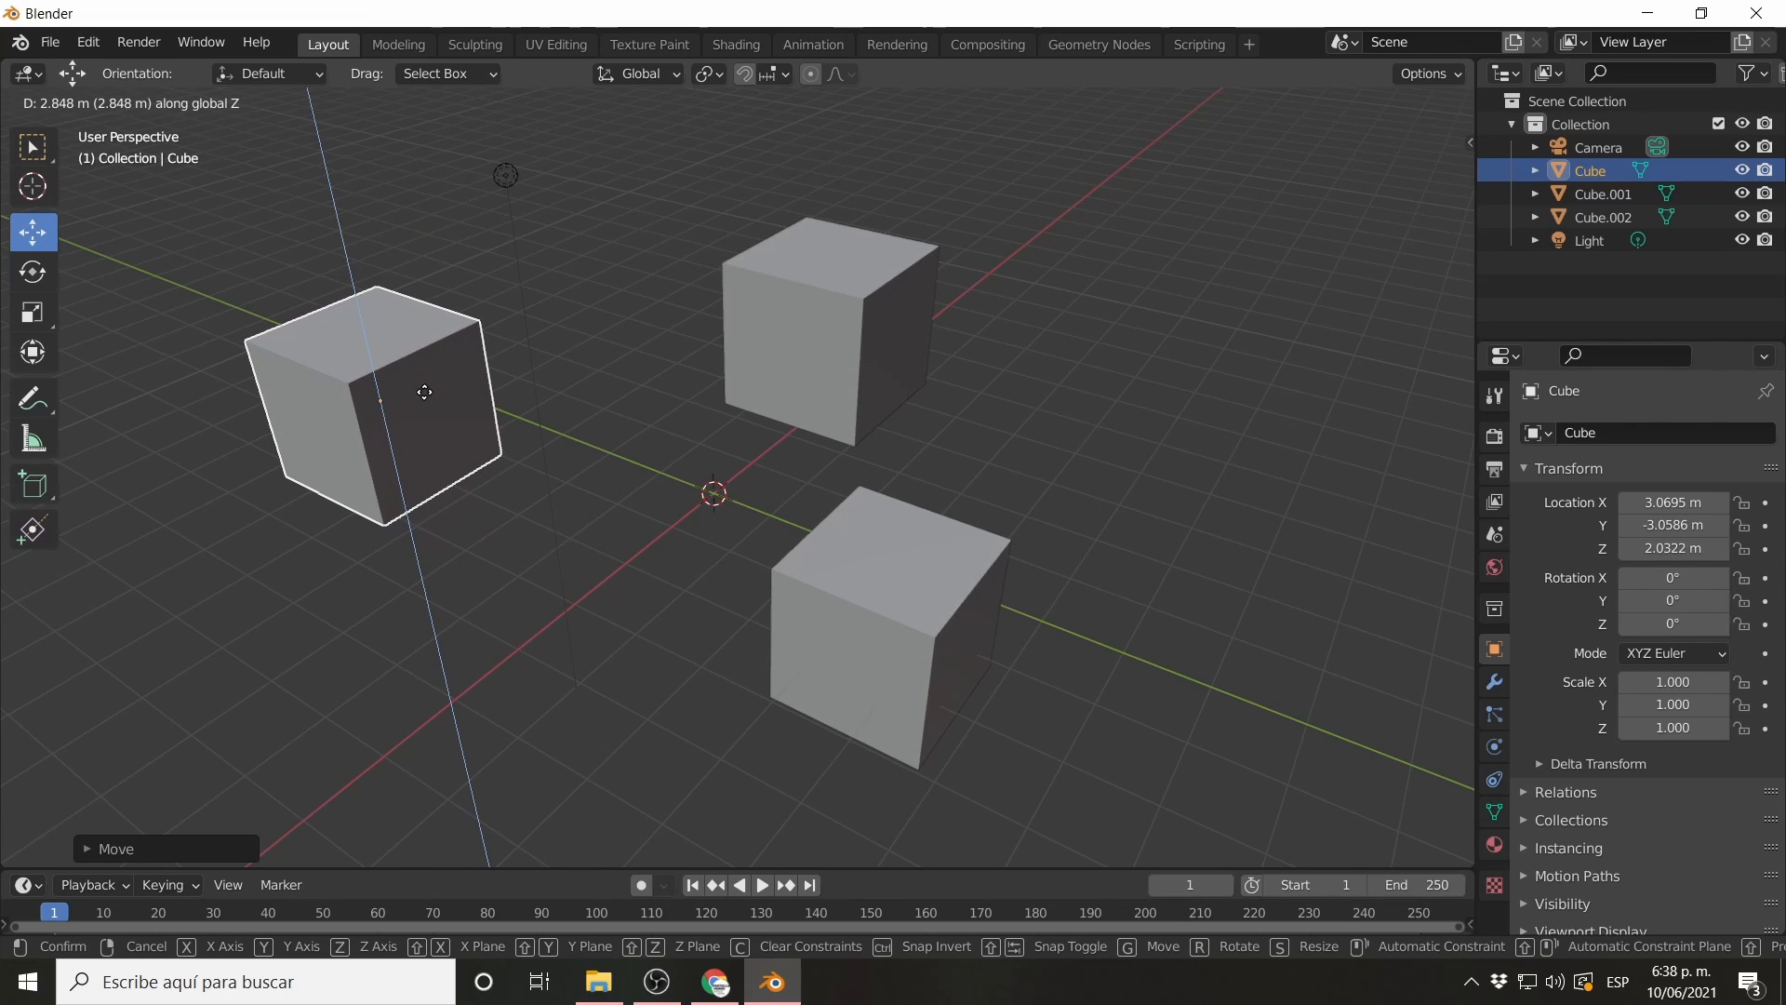
pyautogui.press('Return')
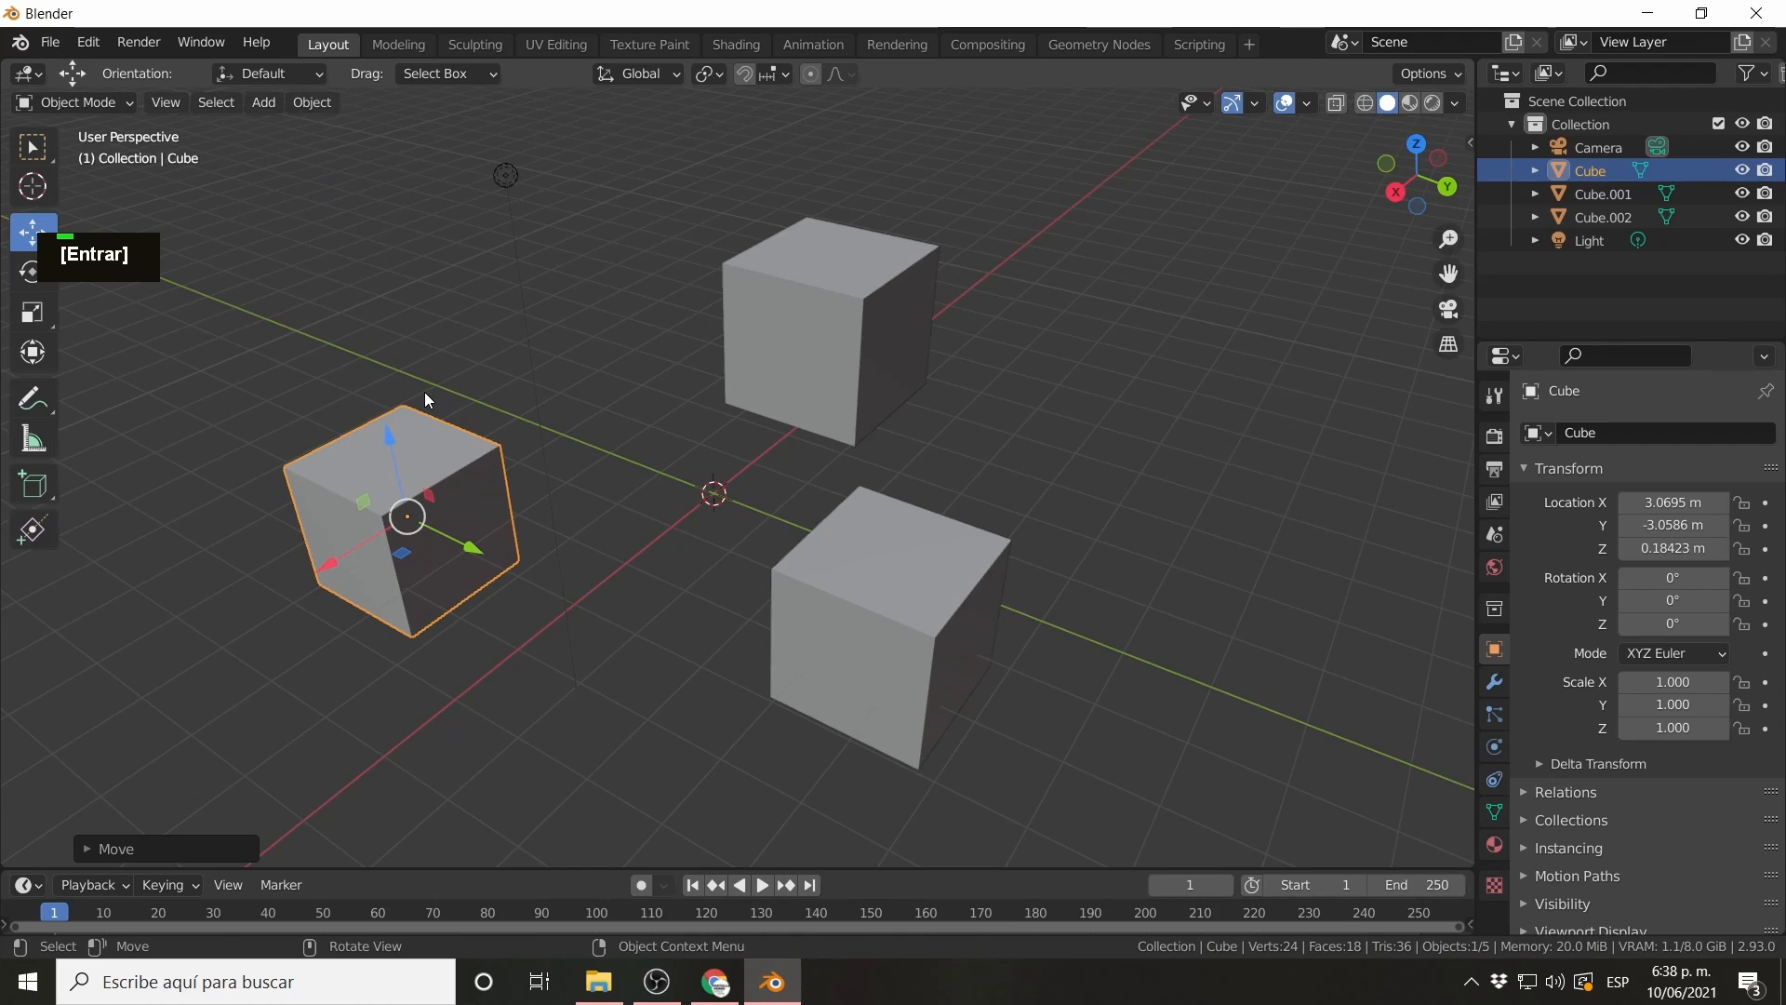
pyautogui.hotkey('ctrl', 'z')
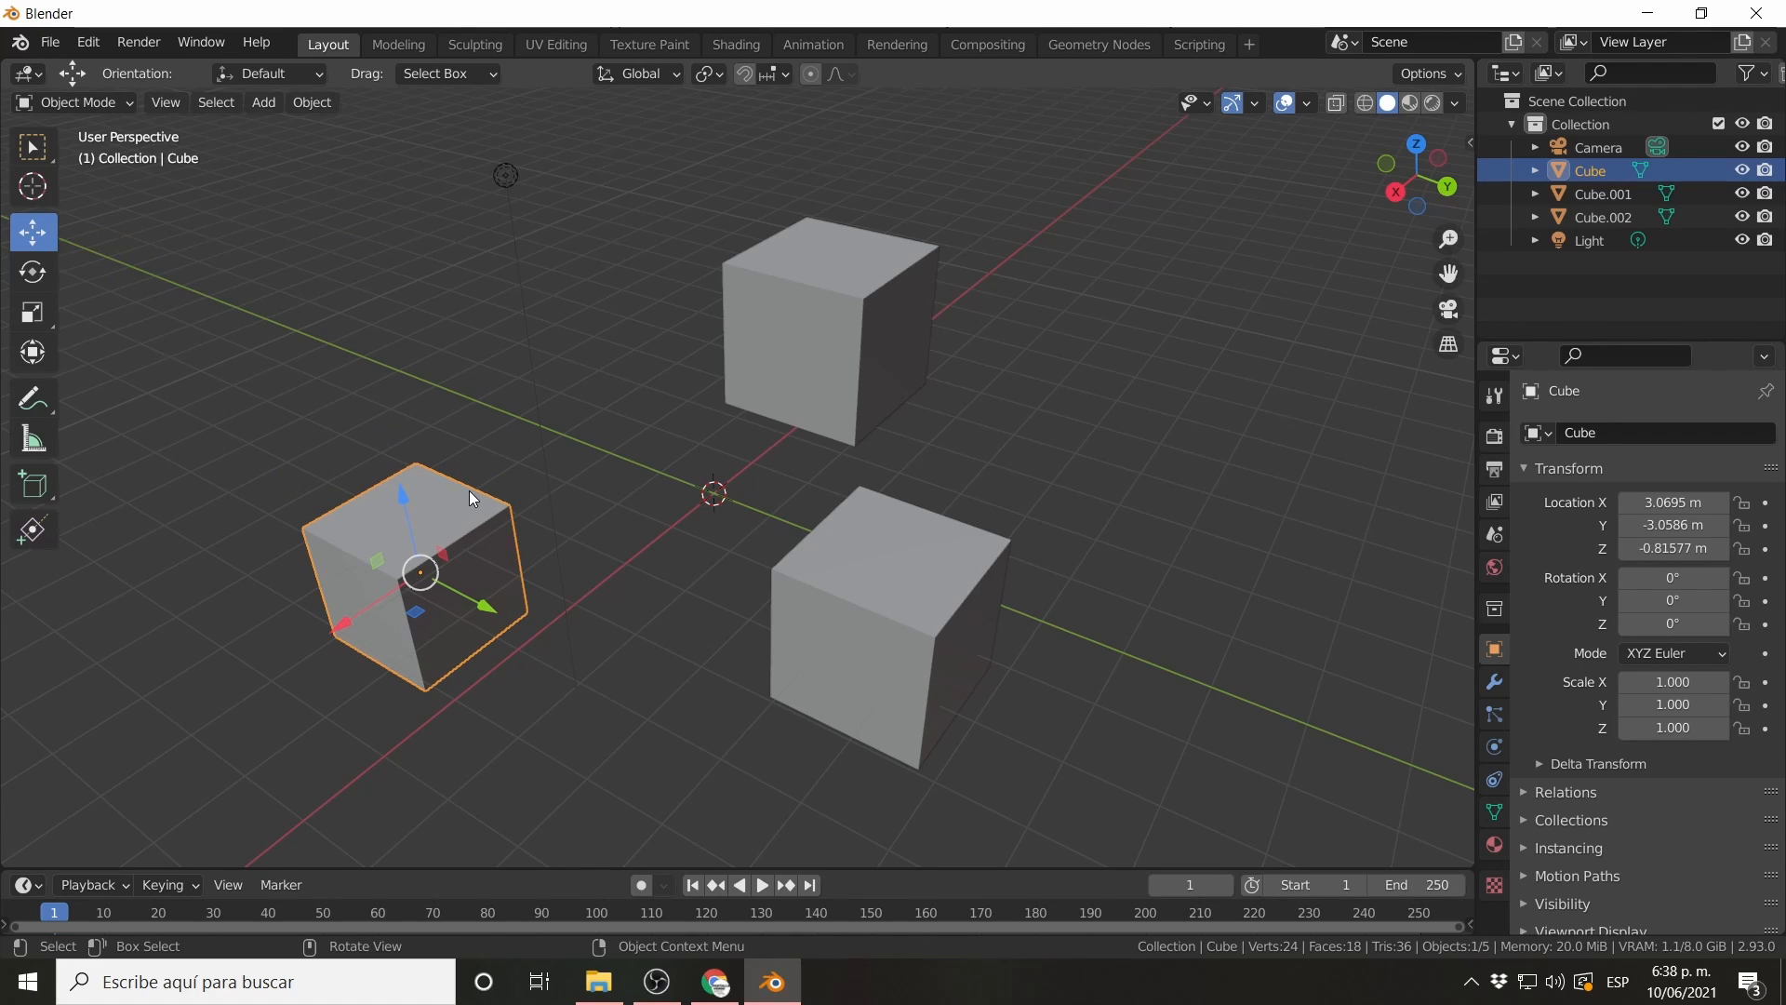
# Raise the cube along the Z axis to about 2.18 m.
pyautogui.press('g')
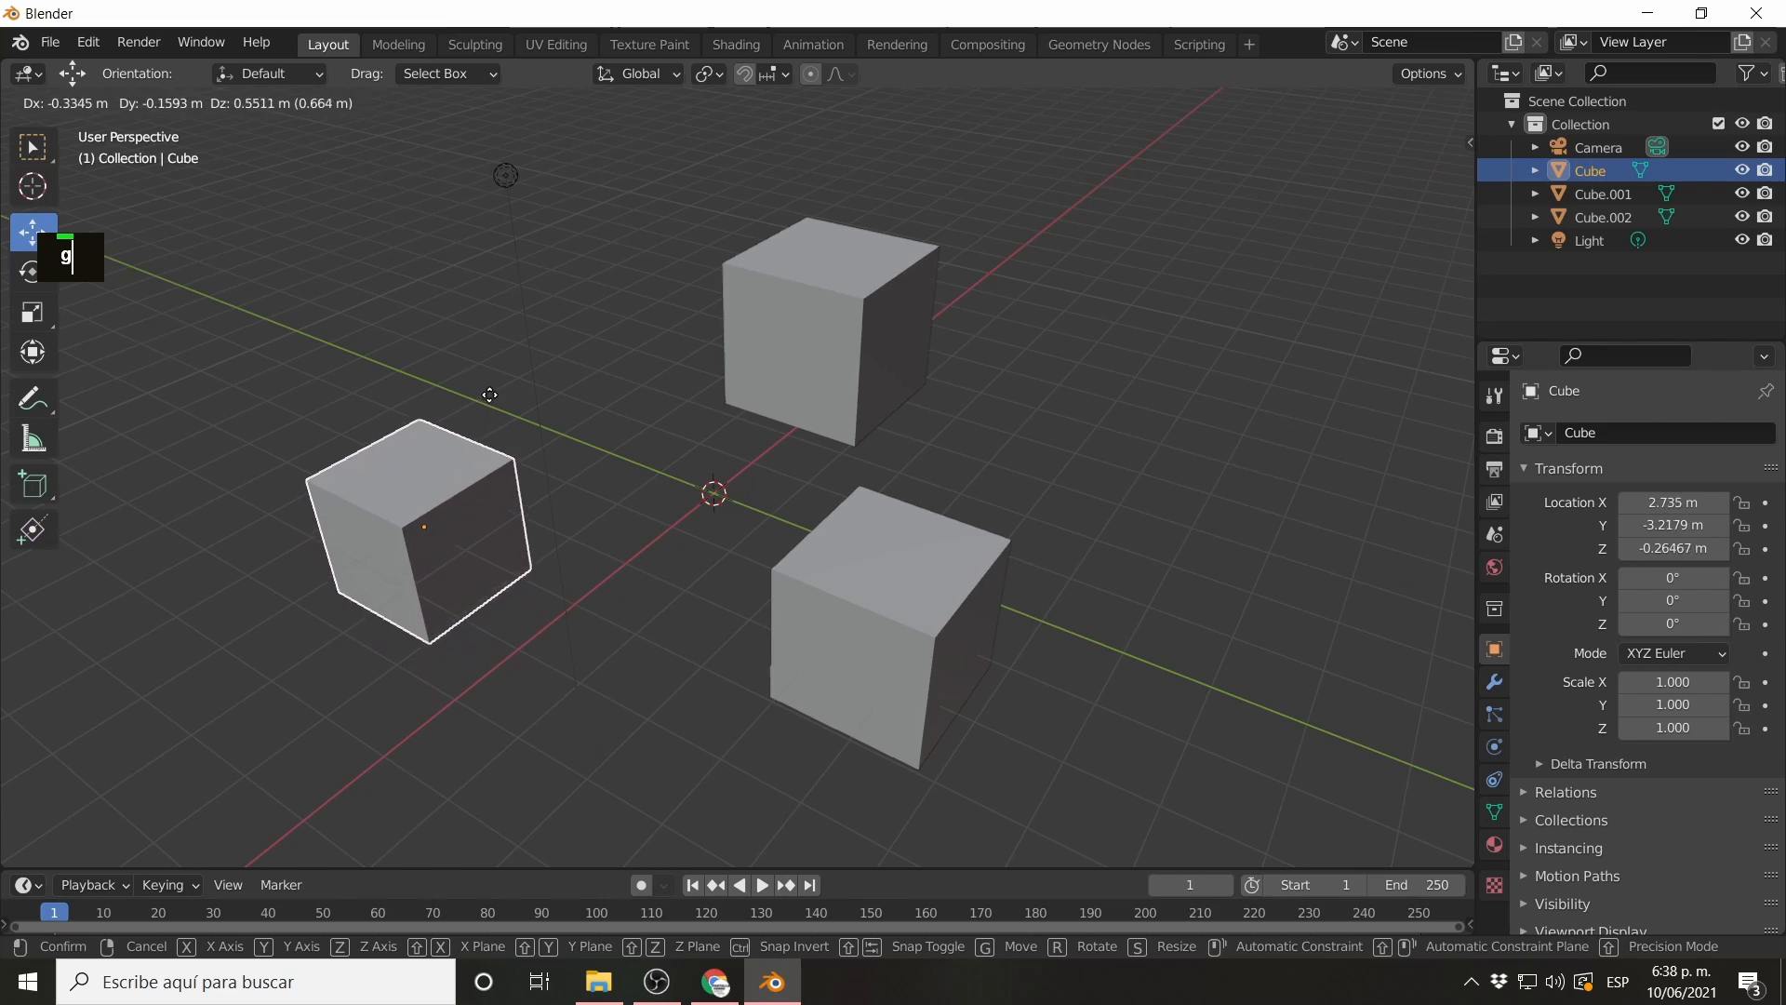
pyautogui.press('z')
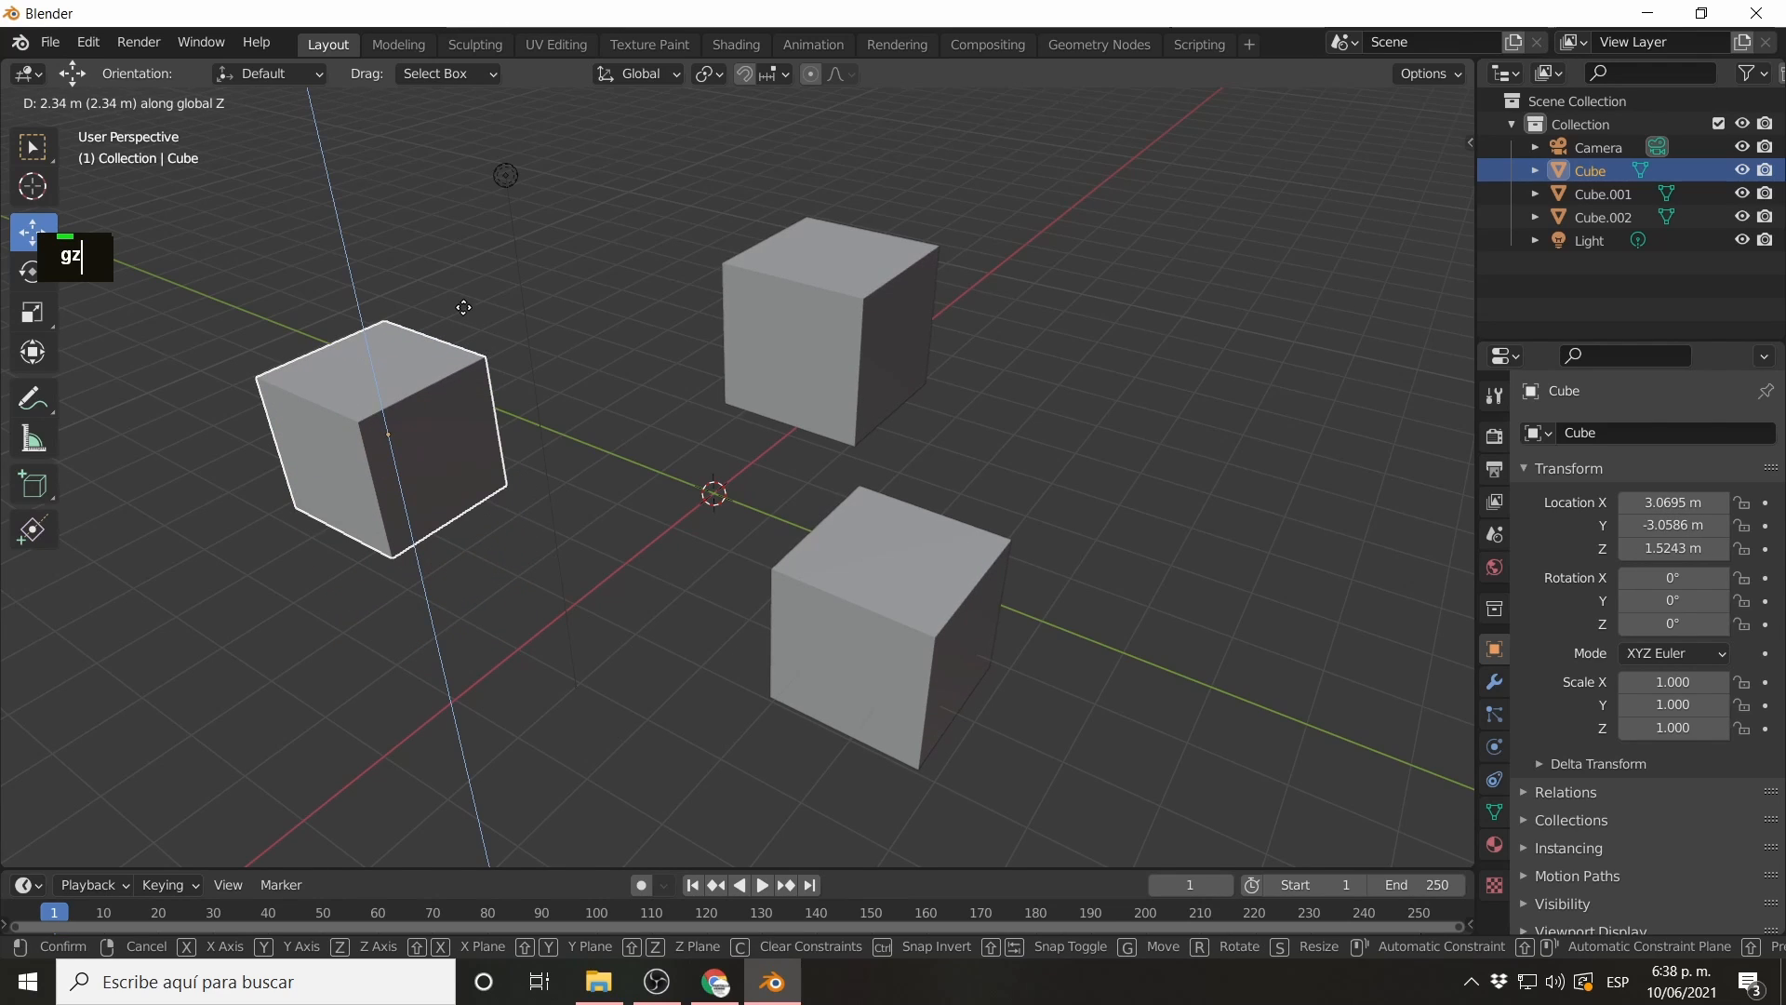
pyautogui.press('Return')
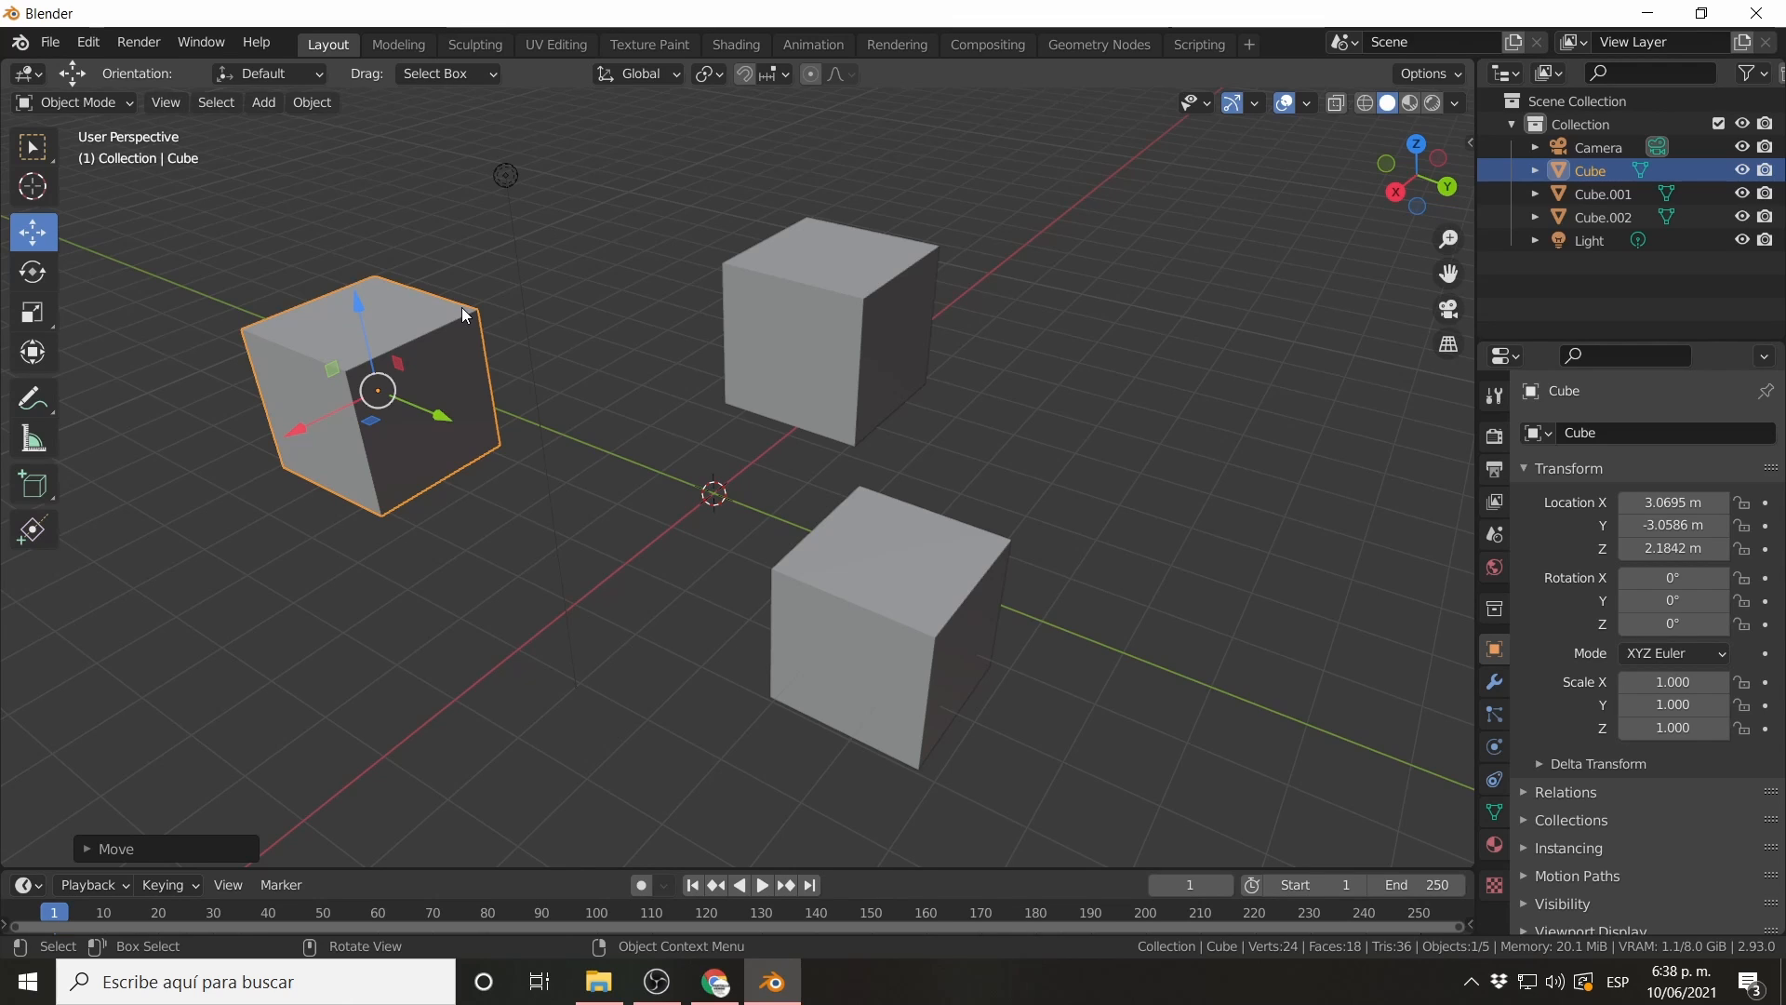
# Move the cube by exactly -3 m along the Z axis.
pyautogui.press('g')
pyautogui.press('z')
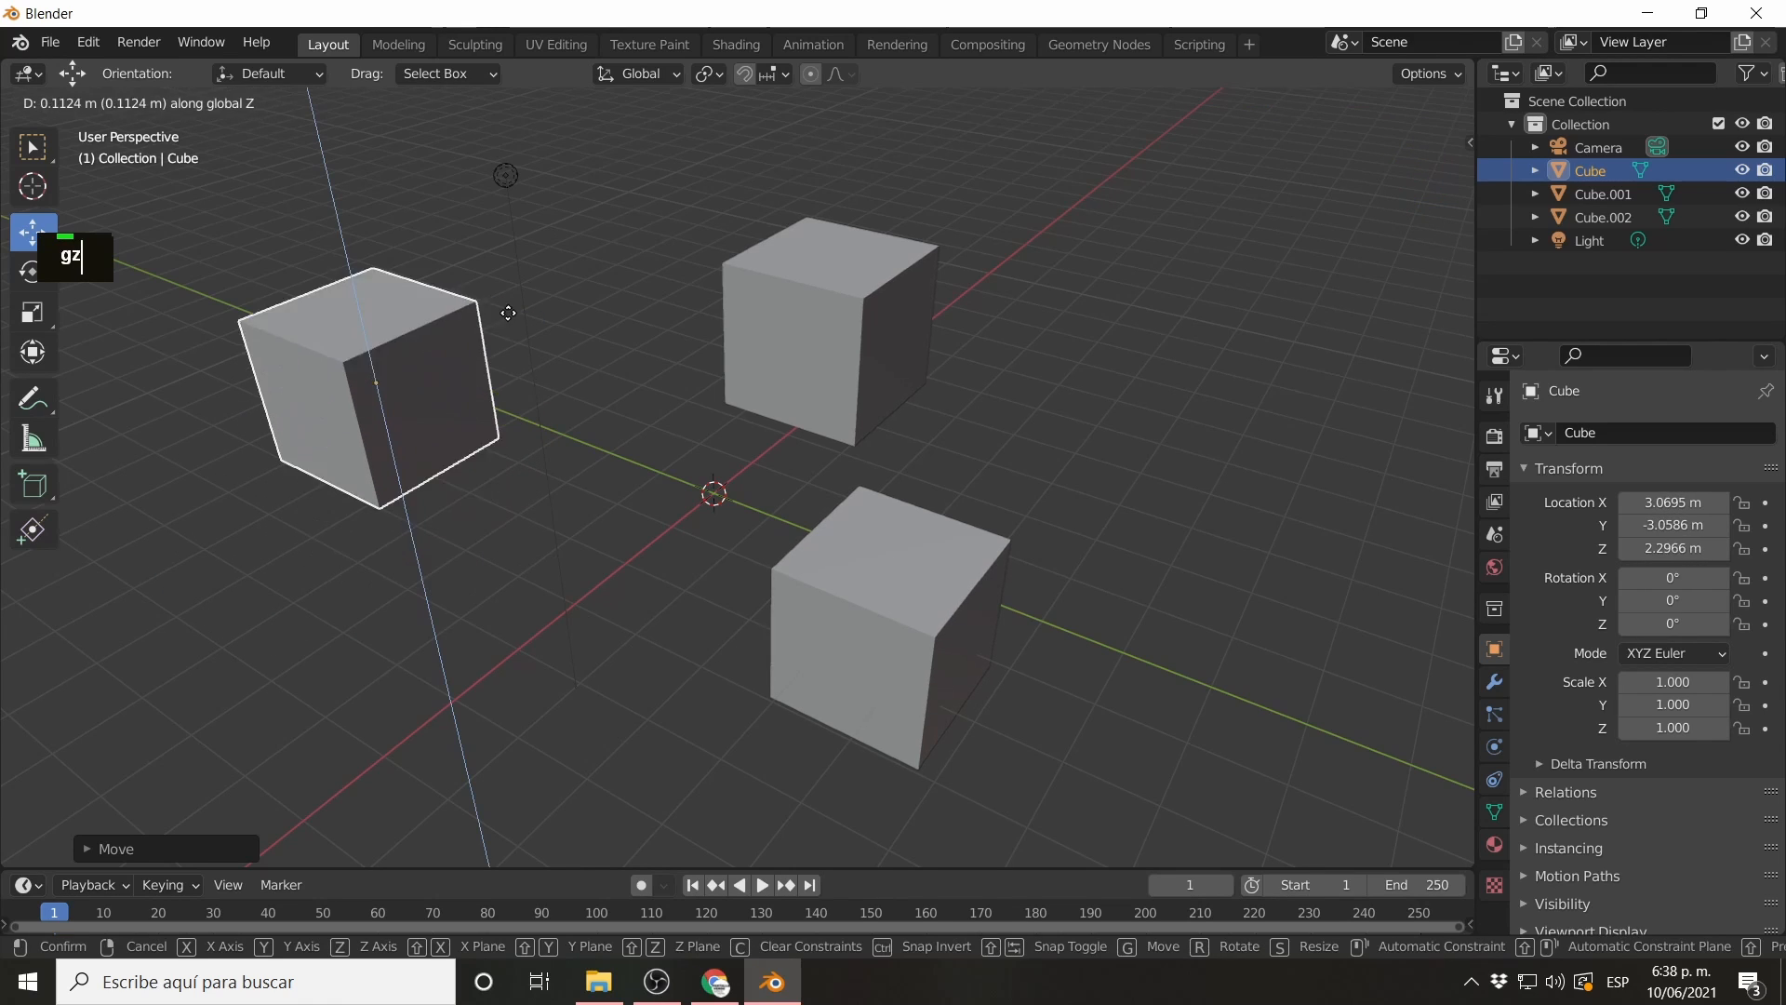
pyautogui.write('-3')
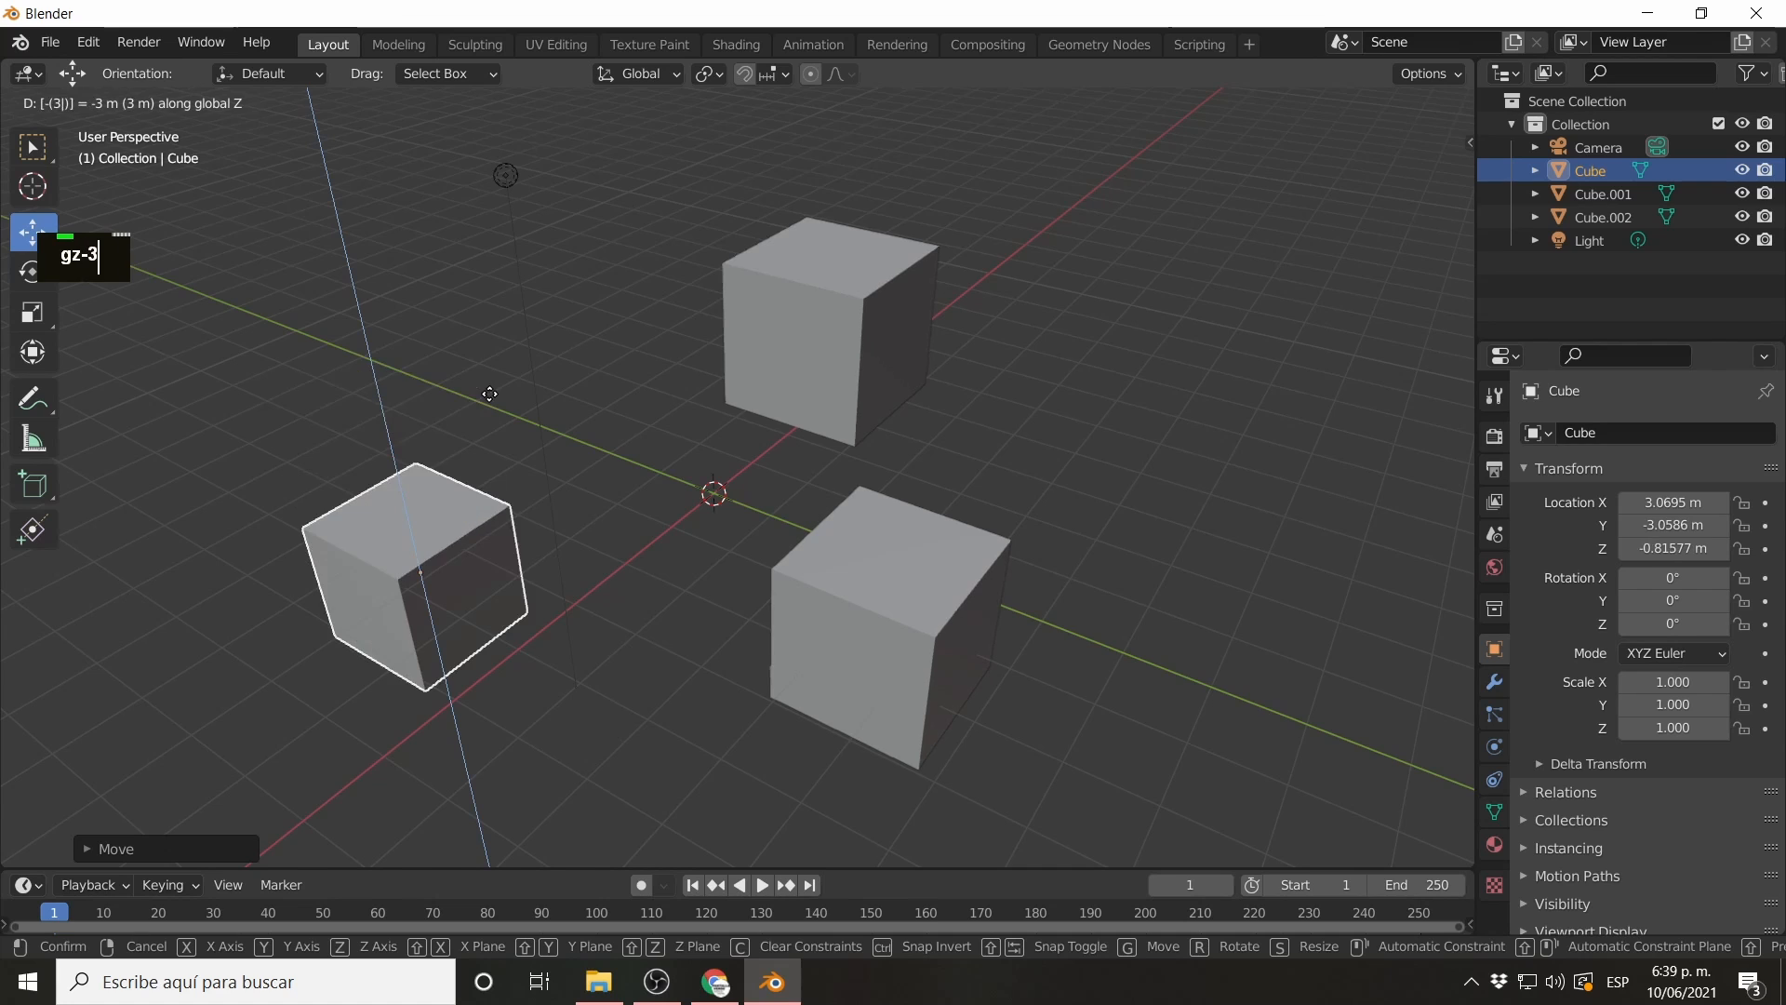
pyautogui.press('Return')
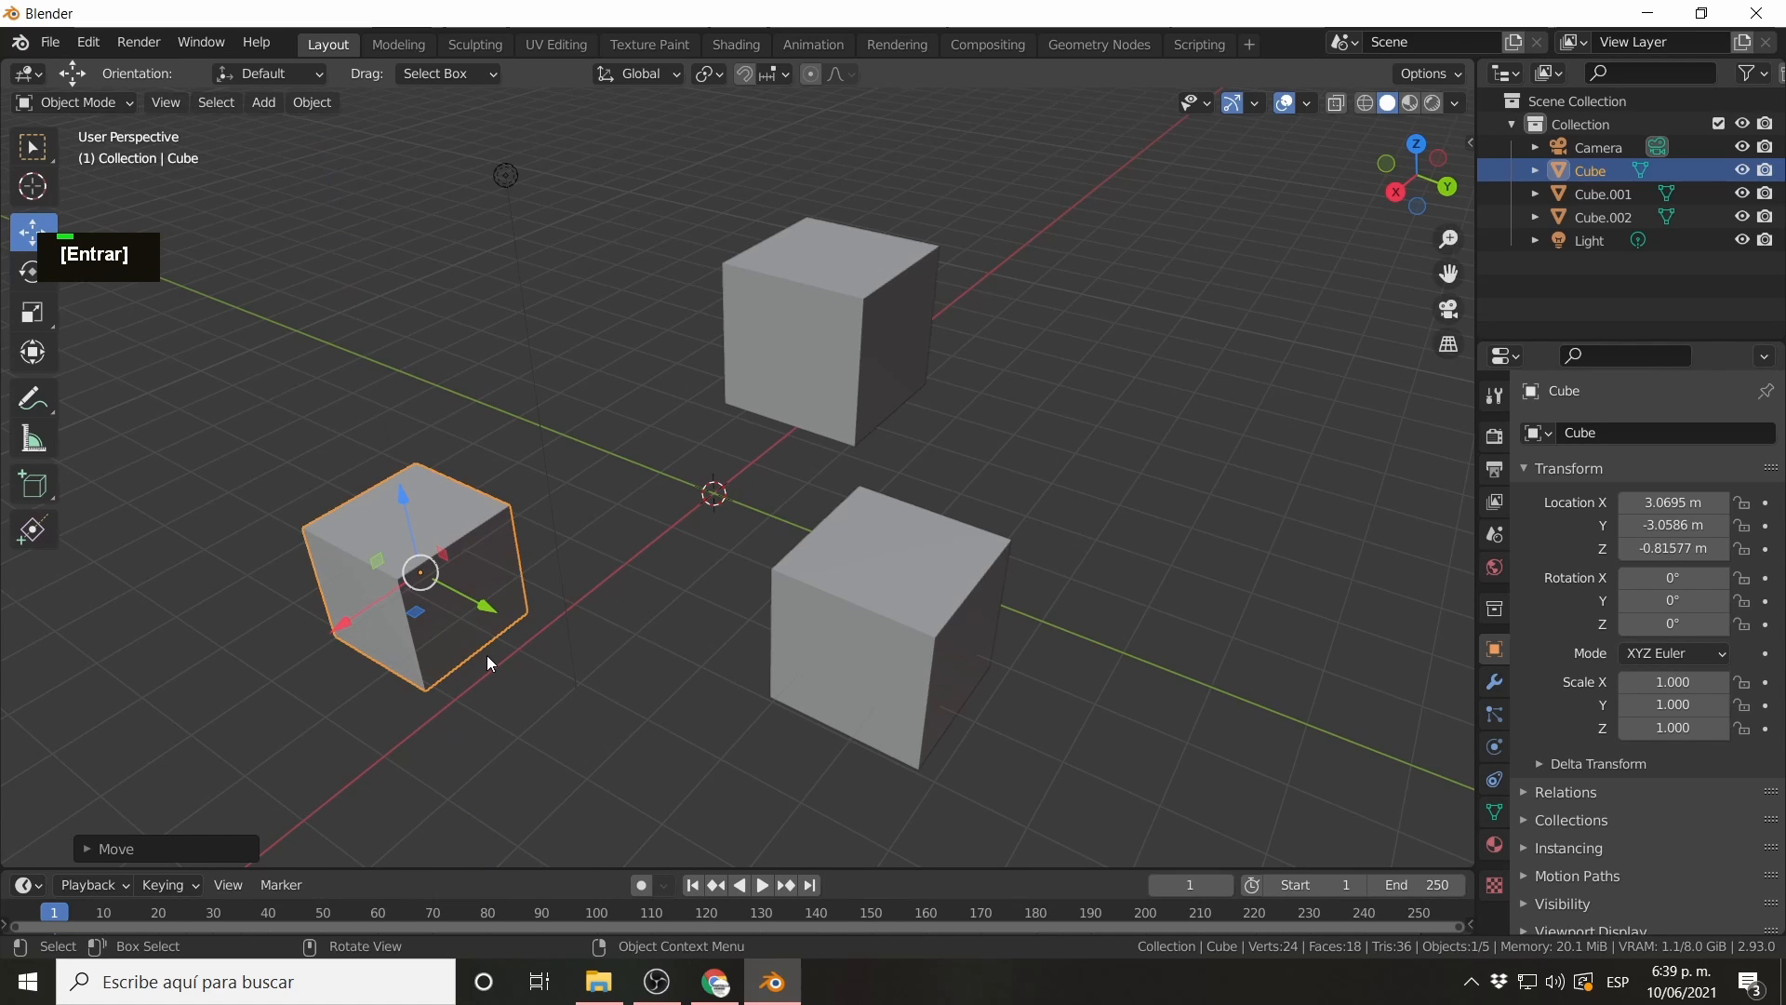
# Move the cube by exactly -2 m along the X axis.
pyautogui.moveTo(443, 634); pyautogui.dragTo(605, 631, button='middle')
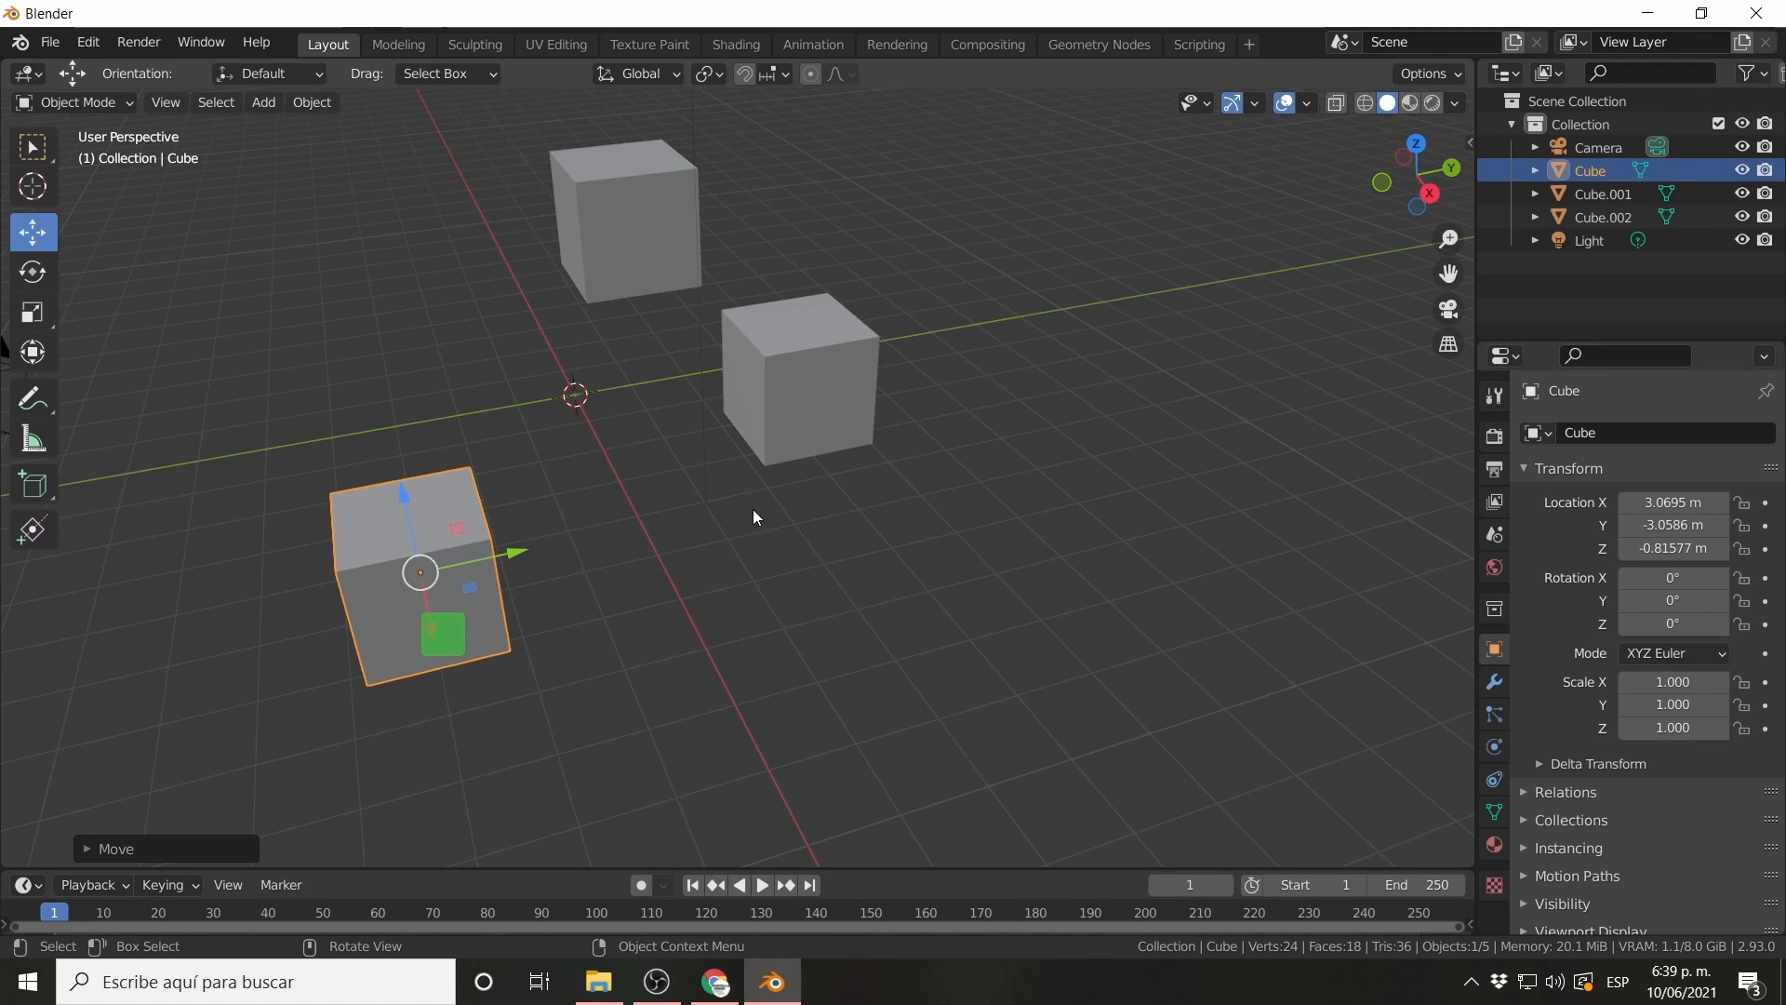
pyautogui.keyDown('shift'); pyautogui.moveTo(456, 686); pyautogui.dragTo(848, 606, button='middle'); pyautogui.keyUp('shift')
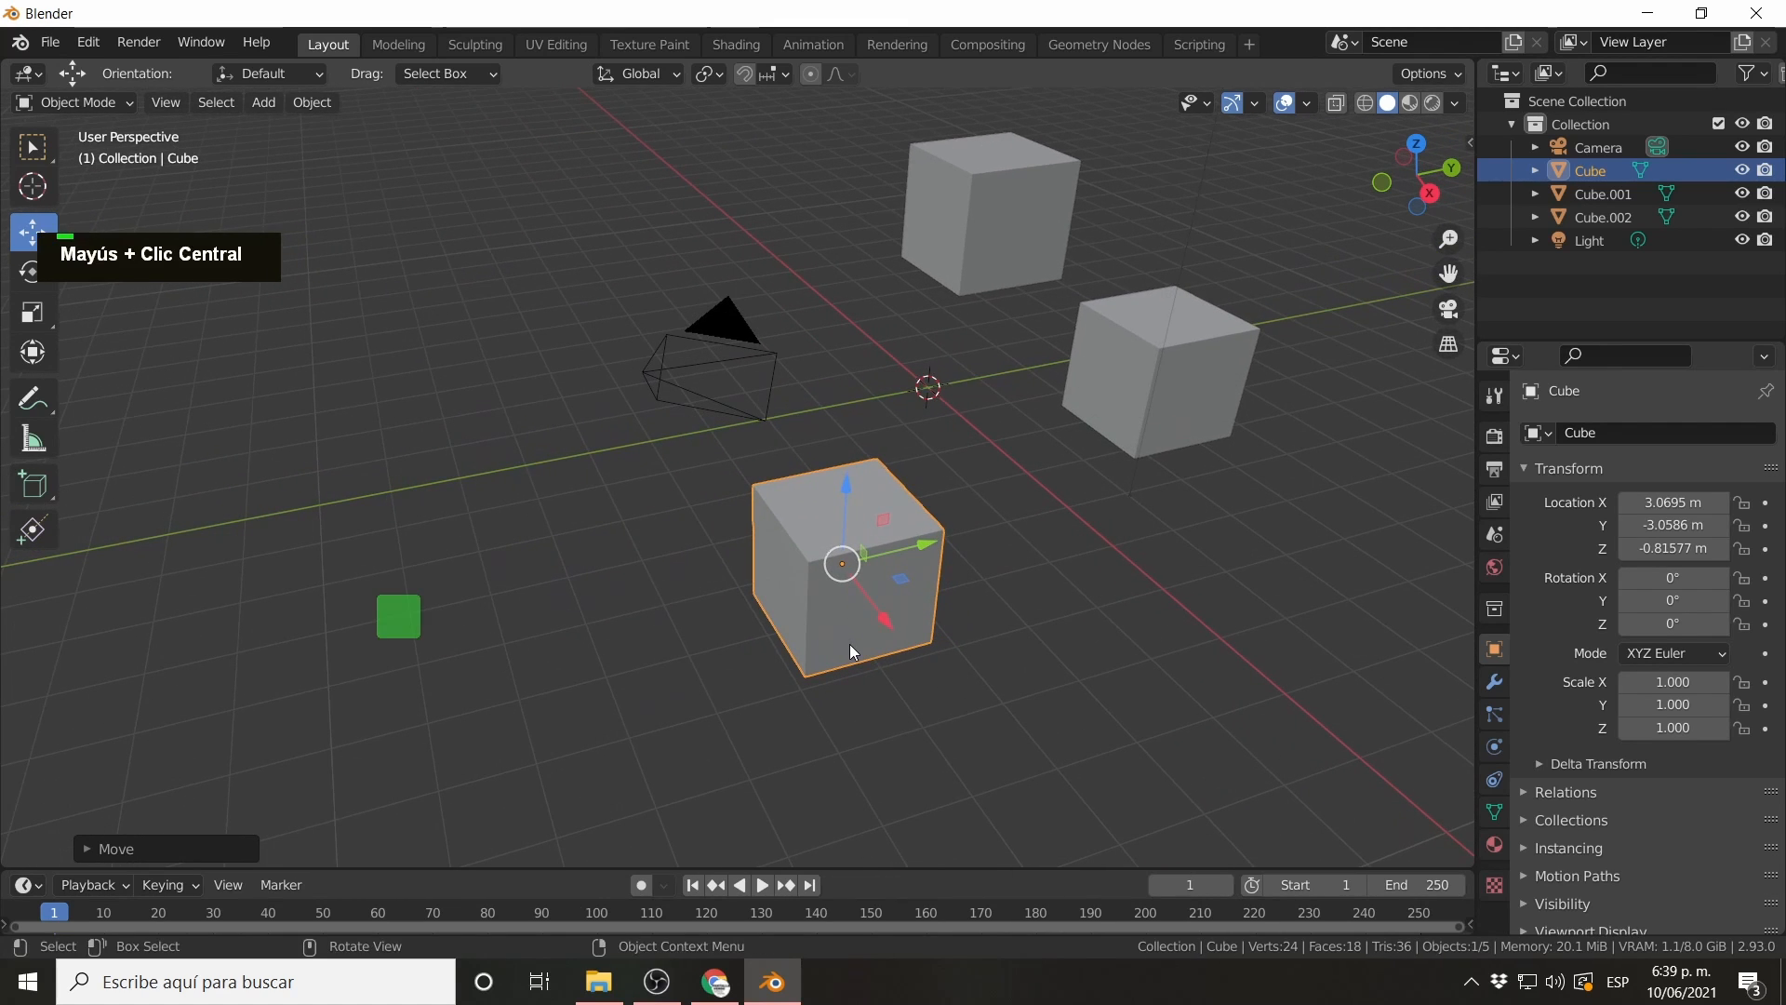
pyautogui.press('g')
pyautogui.press('x')
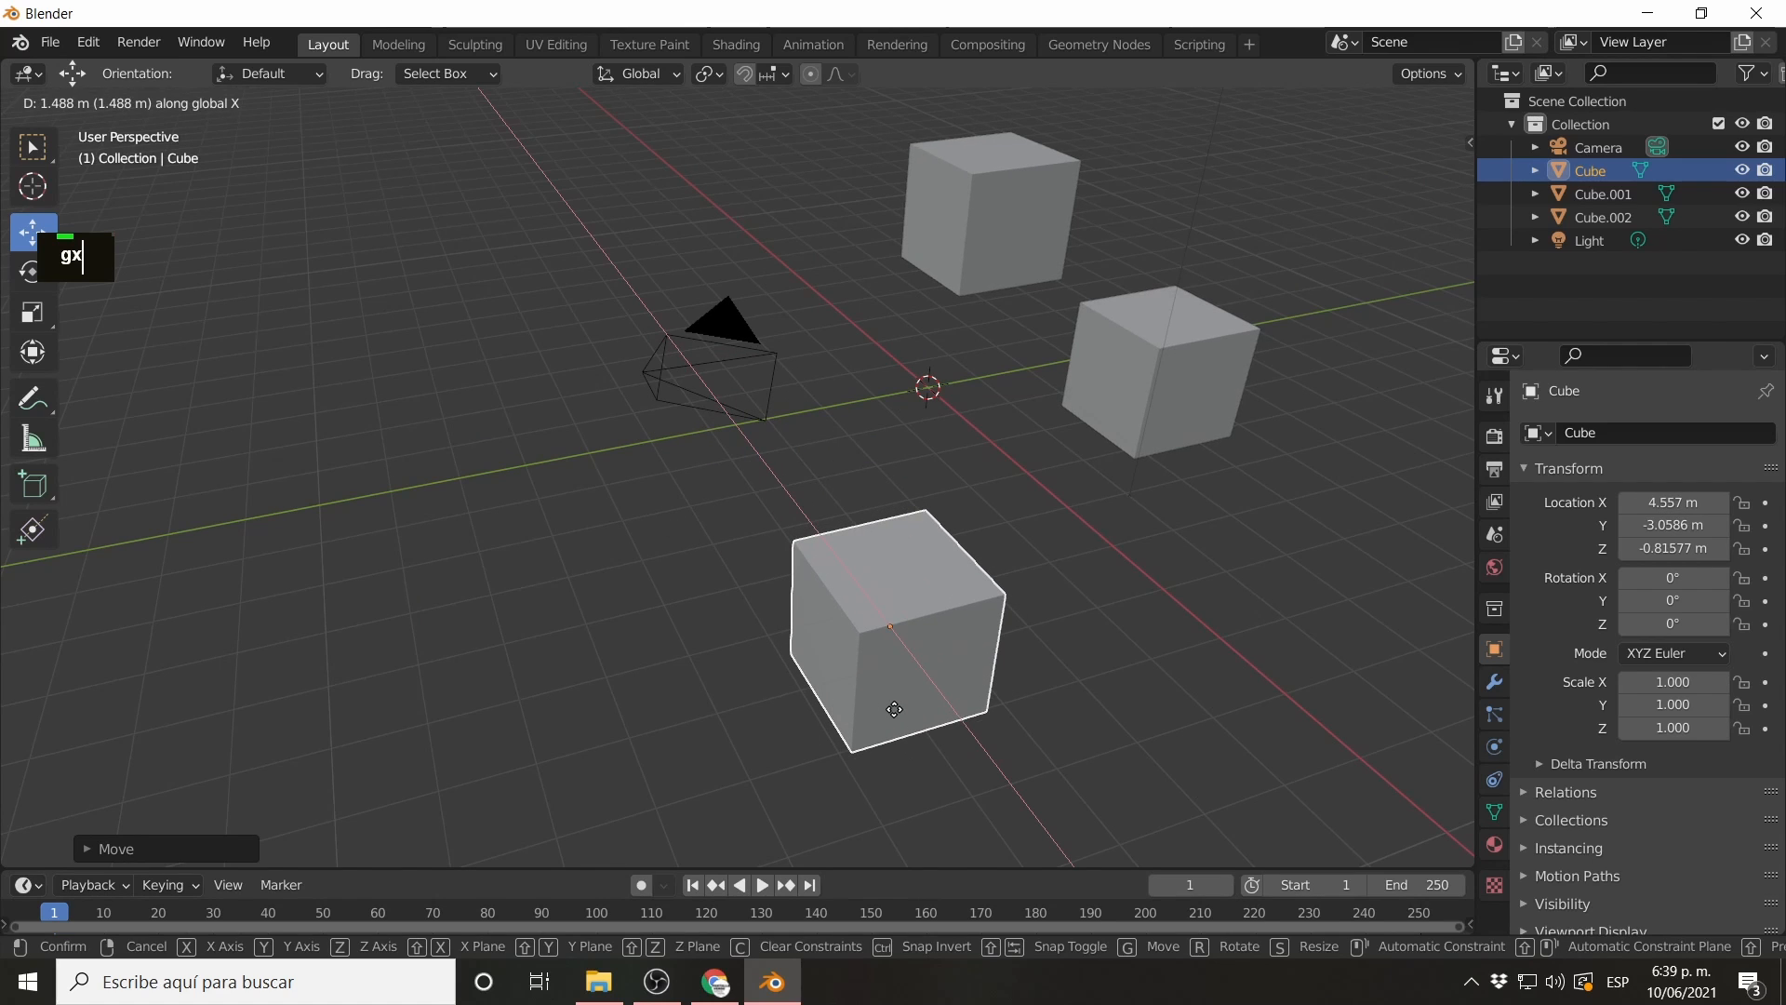
pyautogui.write('-2')
pyautogui.press('Return')
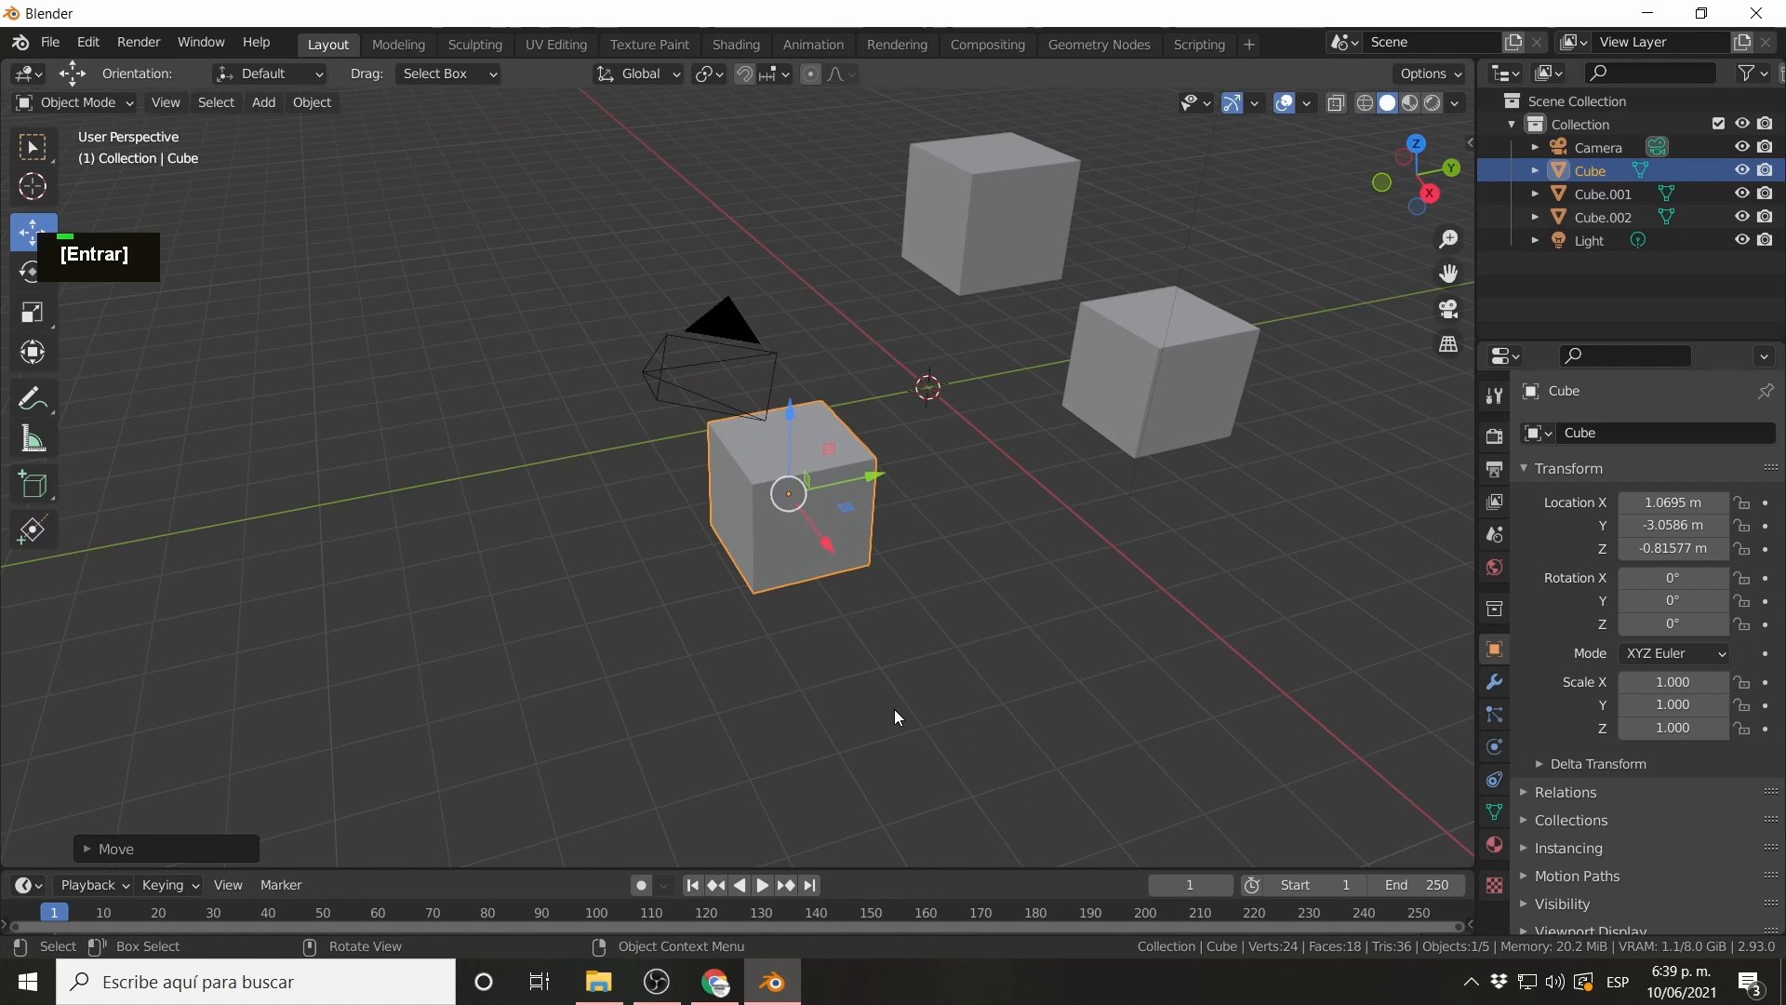
# Move the cube along the global Y axis.
pyautogui.moveTo(736, 534); pyautogui.dragTo(884, 583, button='middle')
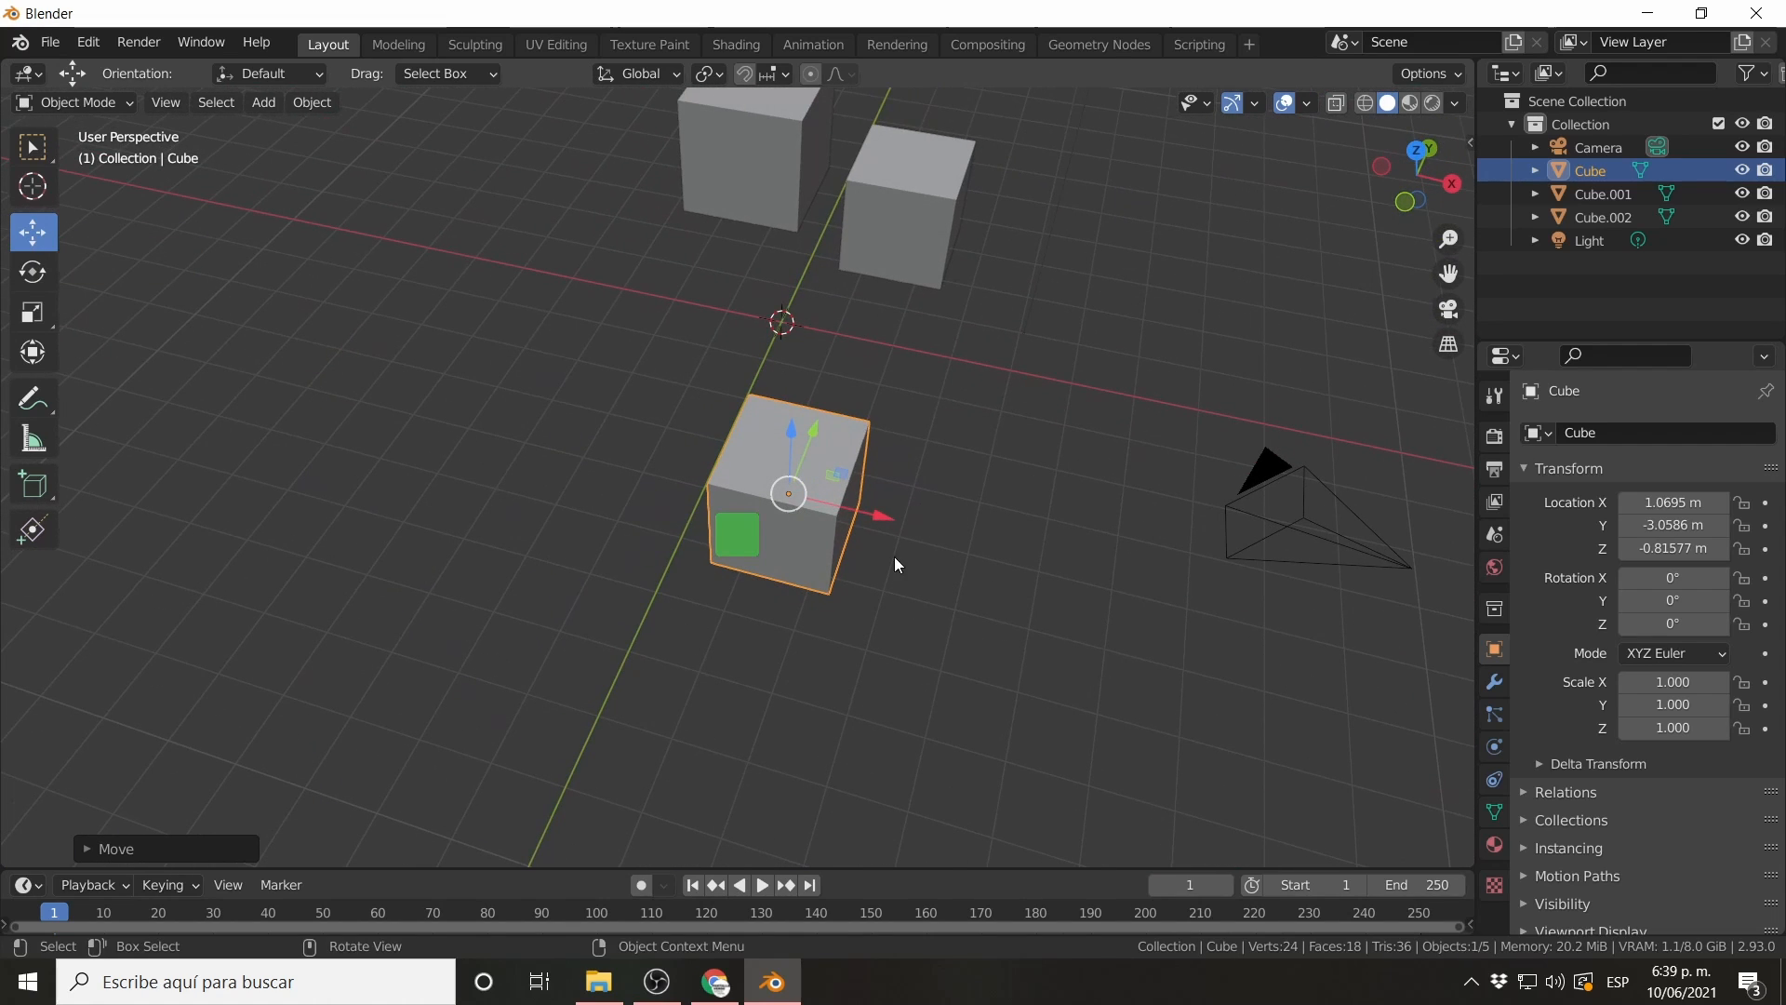
pyautogui.scroll(2, 895, 564)
pyautogui.press('g')
pyautogui.press('y')
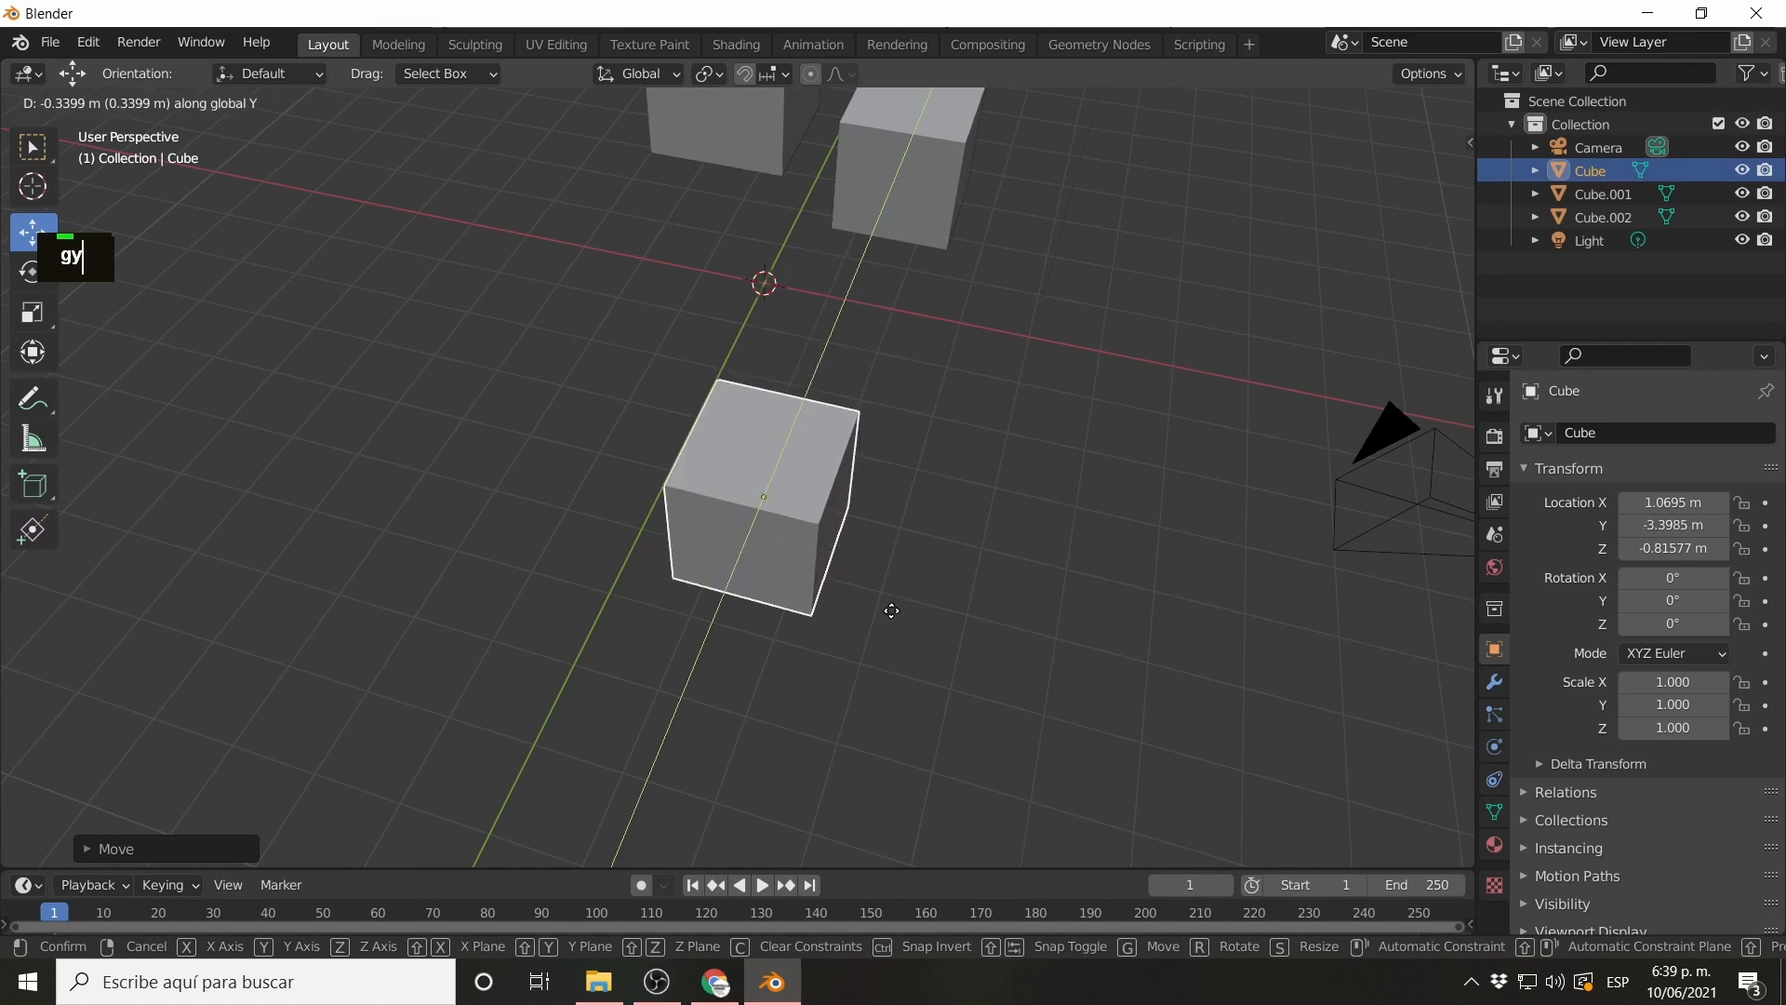
pyautogui.press('Return')
# Select the highest cube, Cube.002, and activate the Rotate tool.
pyautogui.moveTo(934, 498); pyautogui.dragTo(683, 476, button='middle')
pyautogui.scroll(1, 781, 510)
pyautogui.click(824, 493)
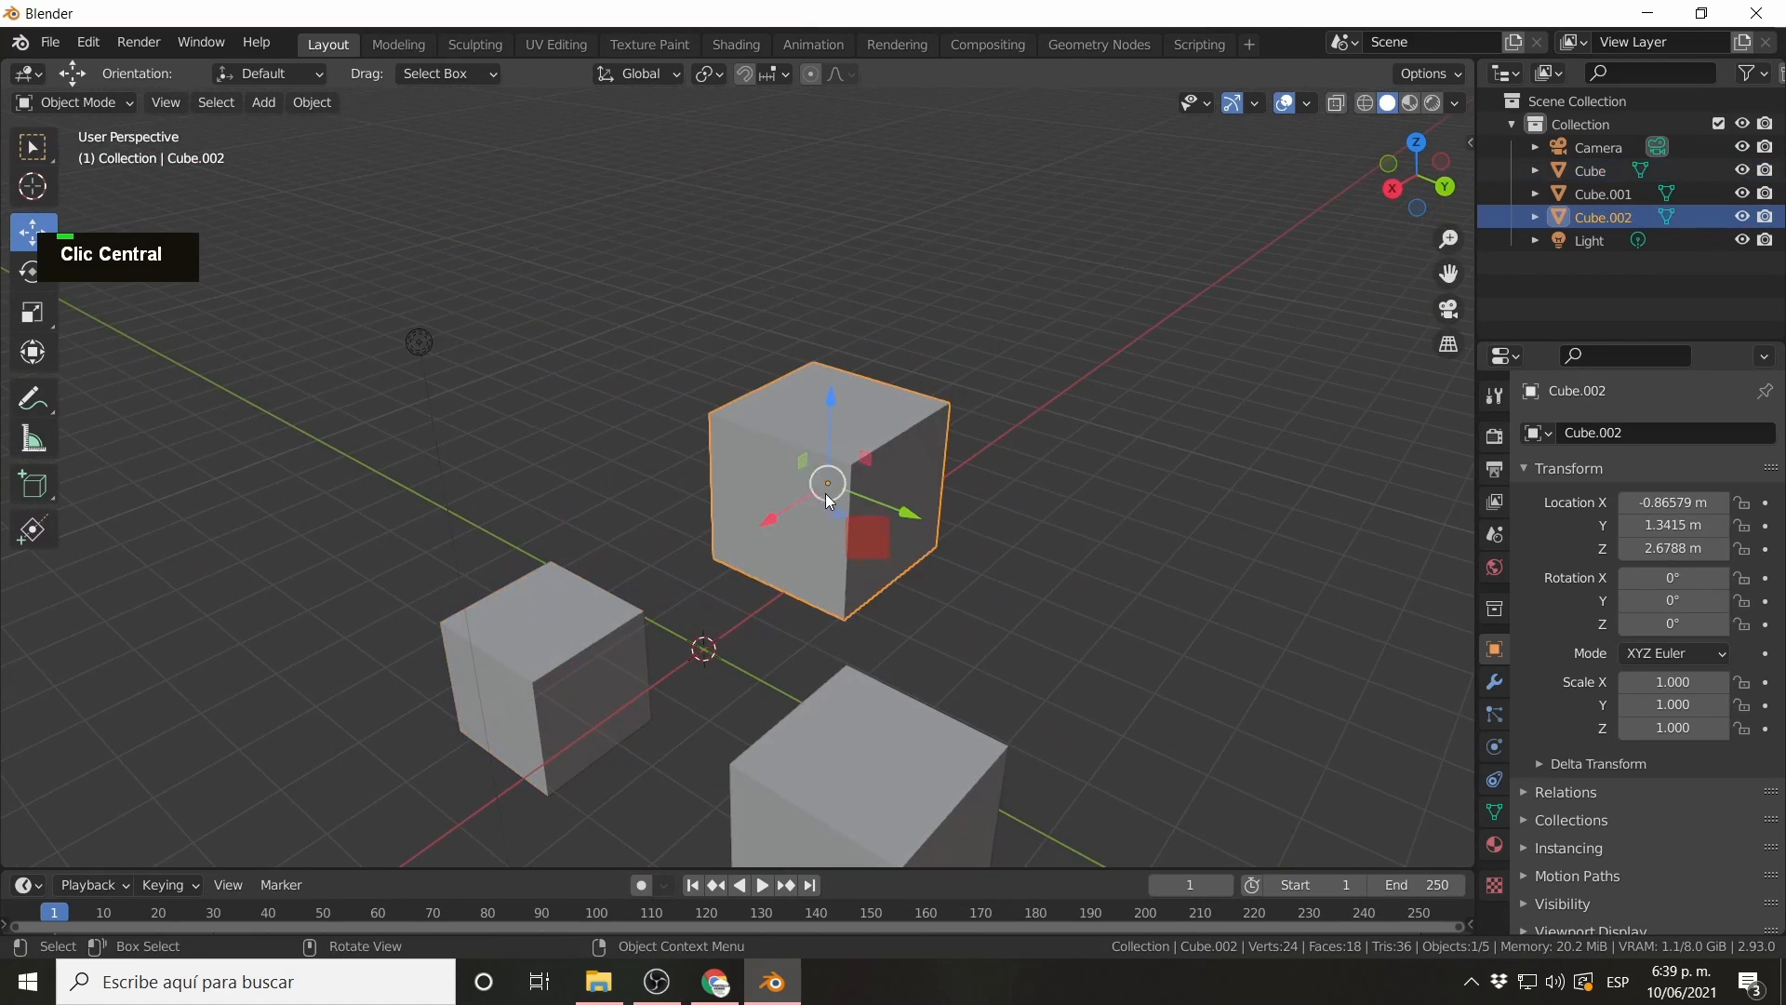
pyautogui.keyDown('shift'); pyautogui.moveTo(874, 555); pyautogui.dragTo(840, 476, button='middle'); pyautogui.keyUp('shift')
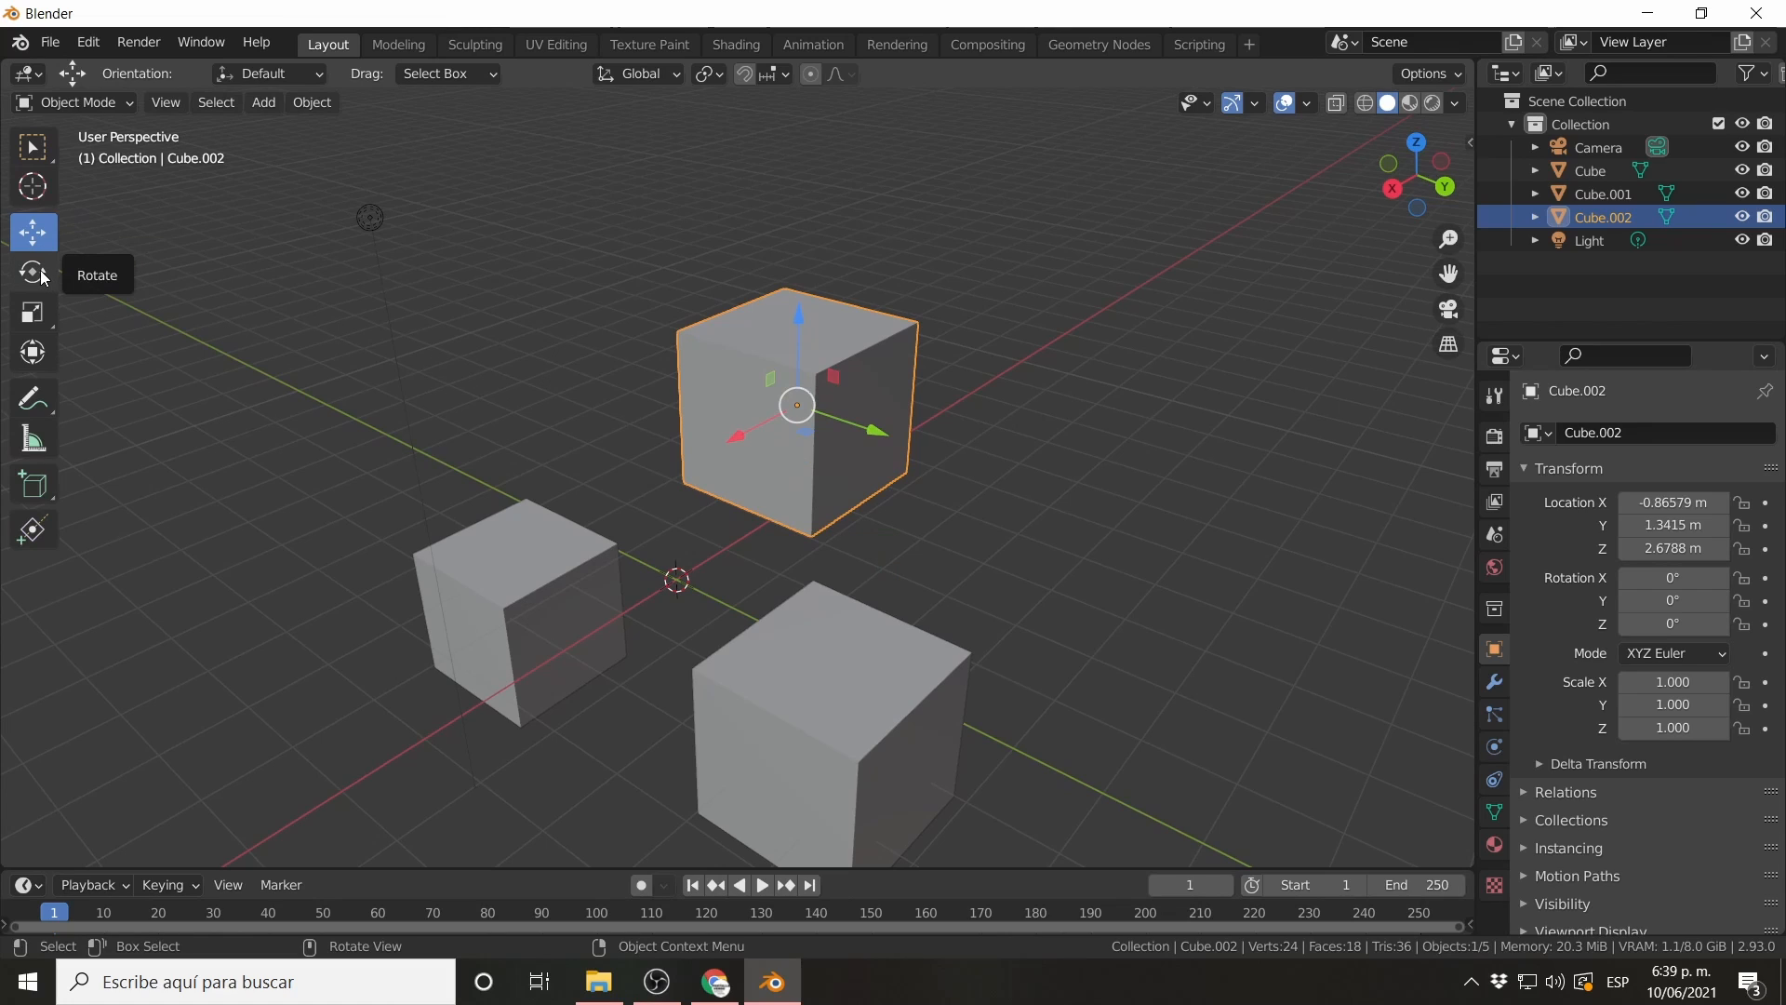
pyautogui.click(41, 270)
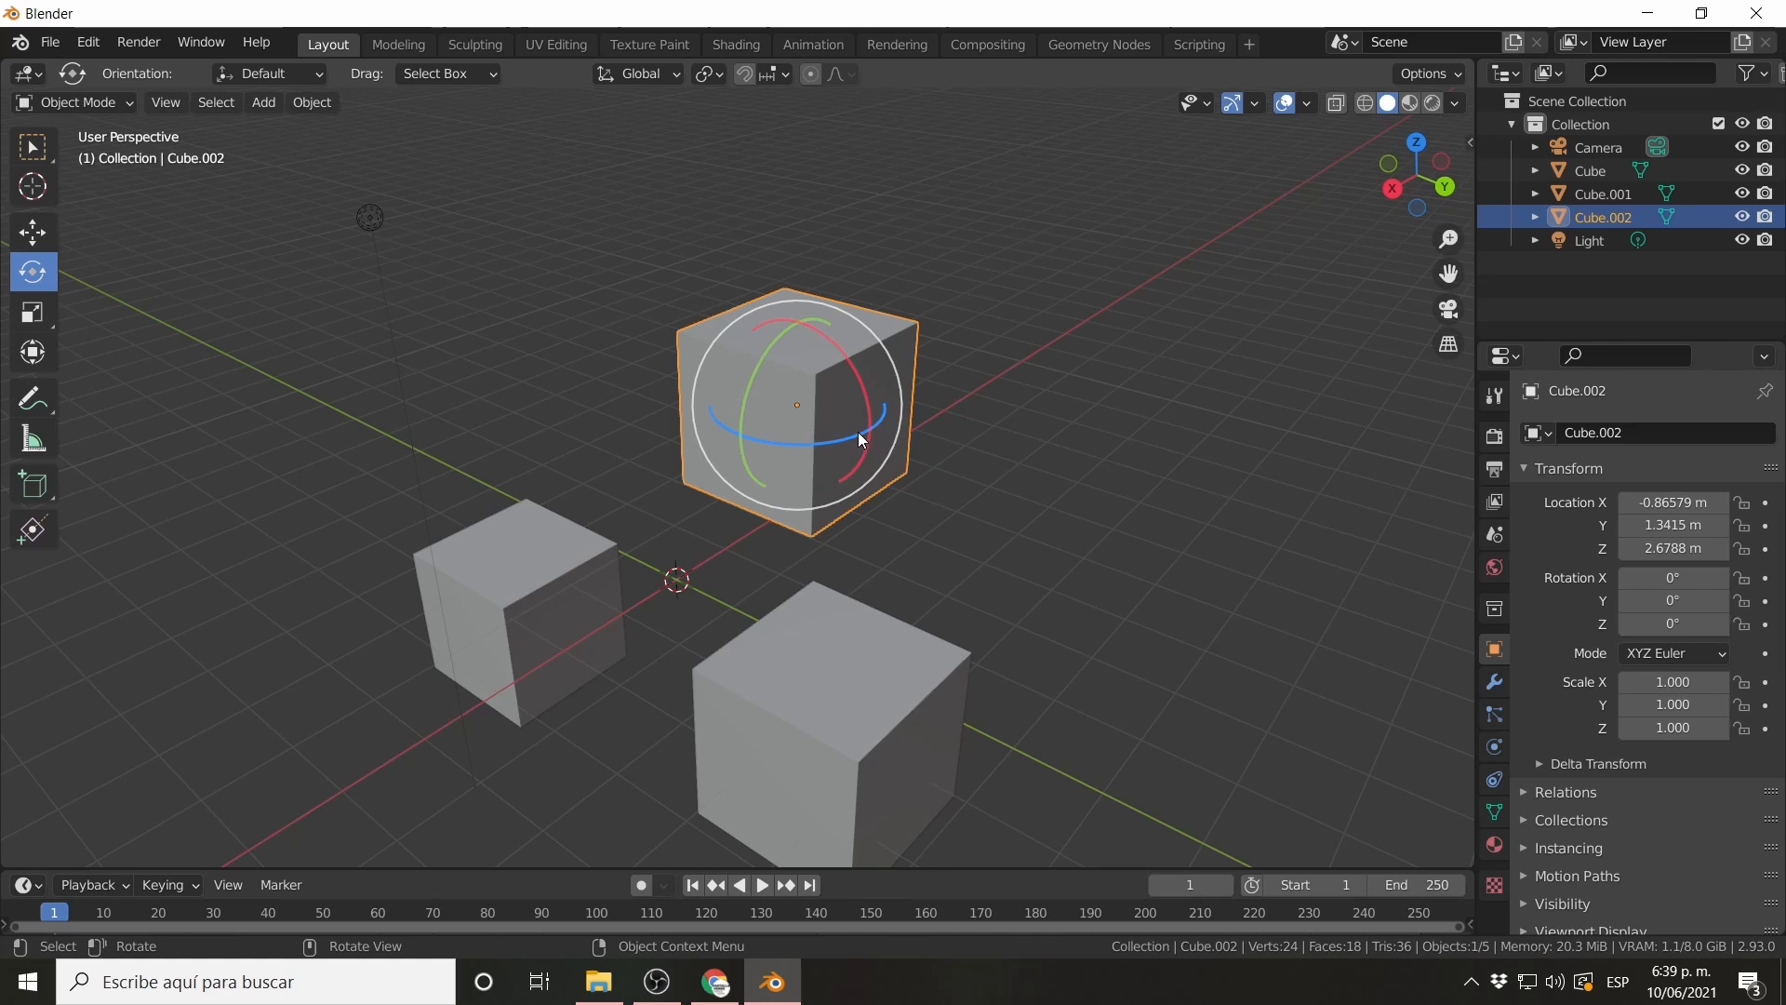
# Rotate Cube.002 about 1.78° around Z with the rotation gizmo, undoing the further trial rotations.
pyautogui.moveTo(857, 431); pyautogui.dragTo(749, 473)
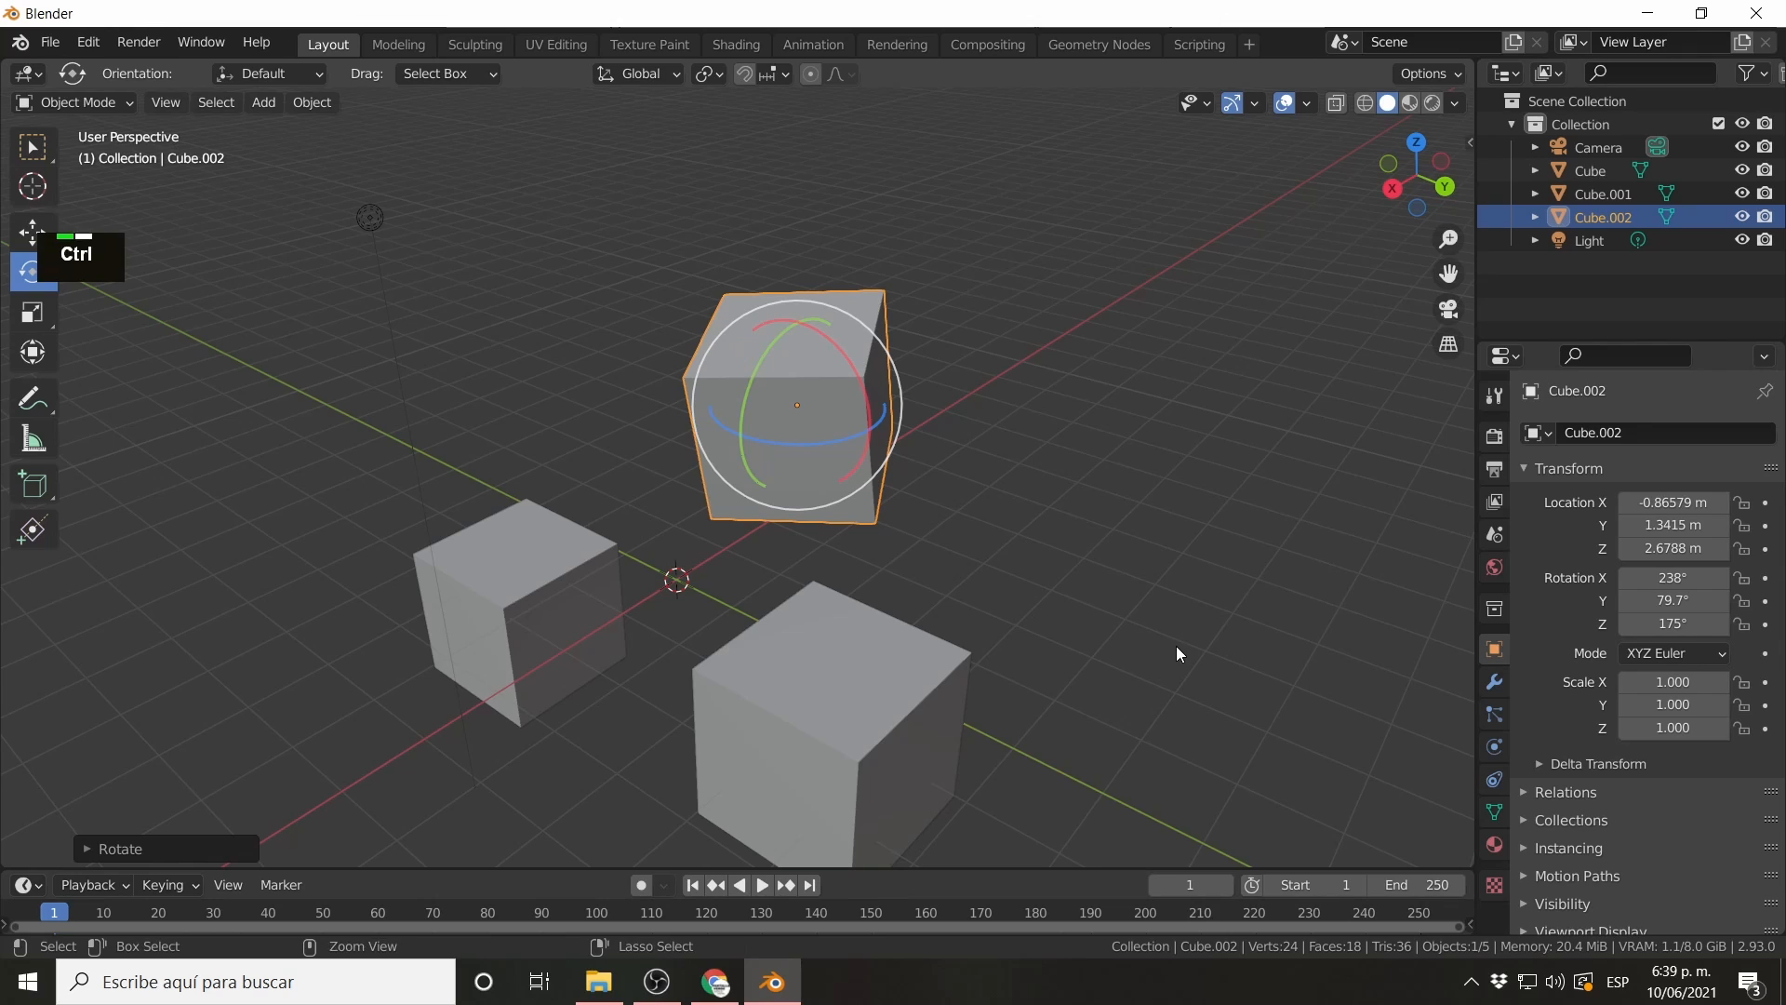
pyautogui.hotkey('ctrl', 'z')
pyautogui.hotkey('ctrl', 'z')
pyautogui.moveTo(908, 521); pyautogui.dragTo(839, 499, button='middle')
pyautogui.press('r')
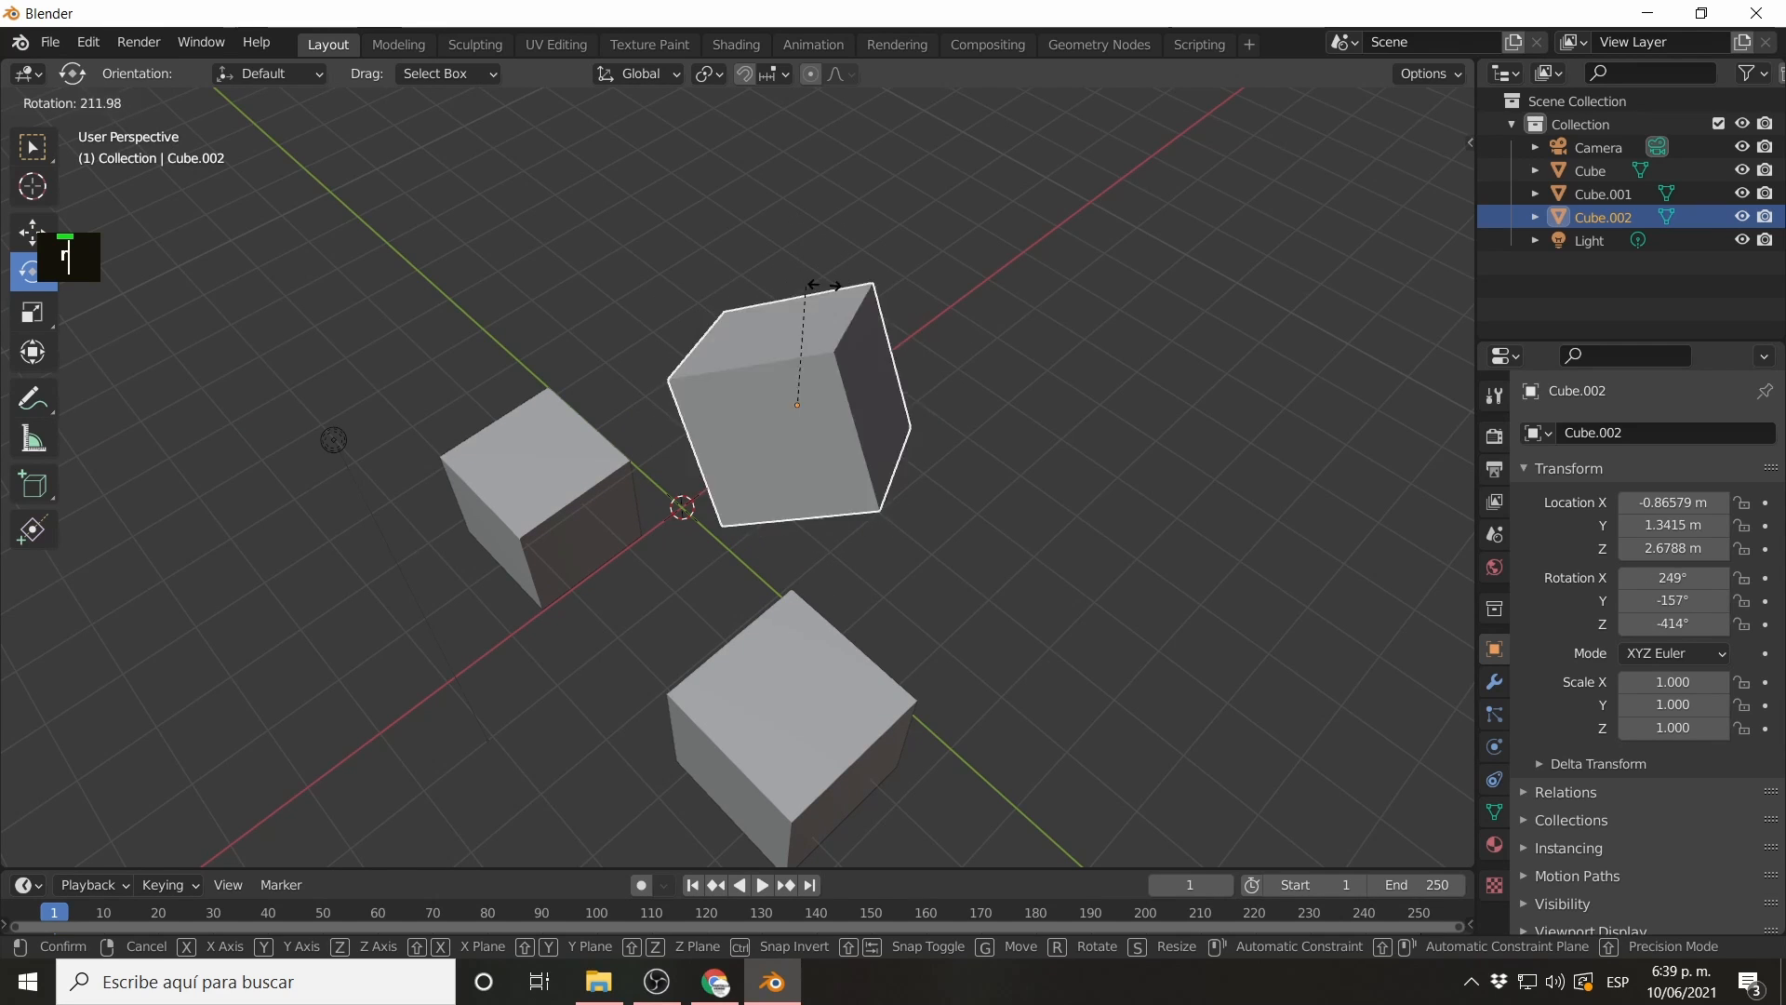
pyautogui.middleClick(819, 416)
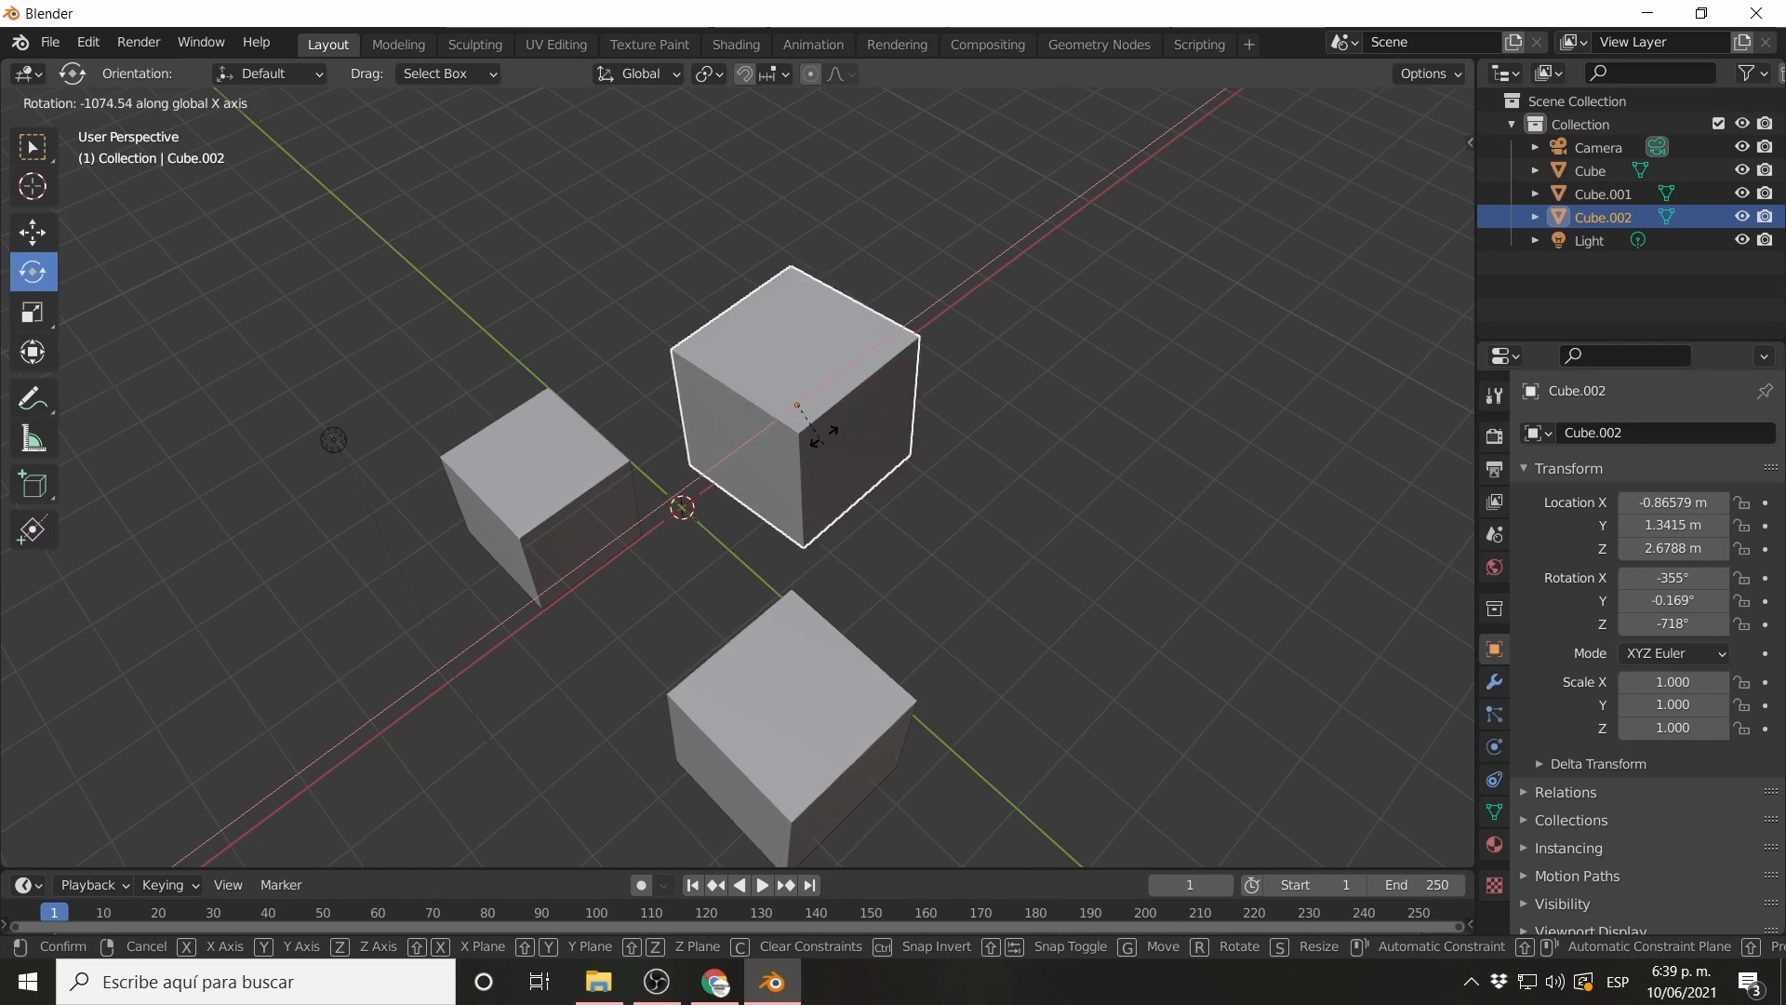
pyautogui.press('Escape')
# Rotate Cube.002 freehand, trying the axis constraints and plane locks, and finish around global Z at a Z rotation of about -437°.
pyautogui.moveTo(845, 355); pyautogui.dragTo(1128, 391, button='middle')
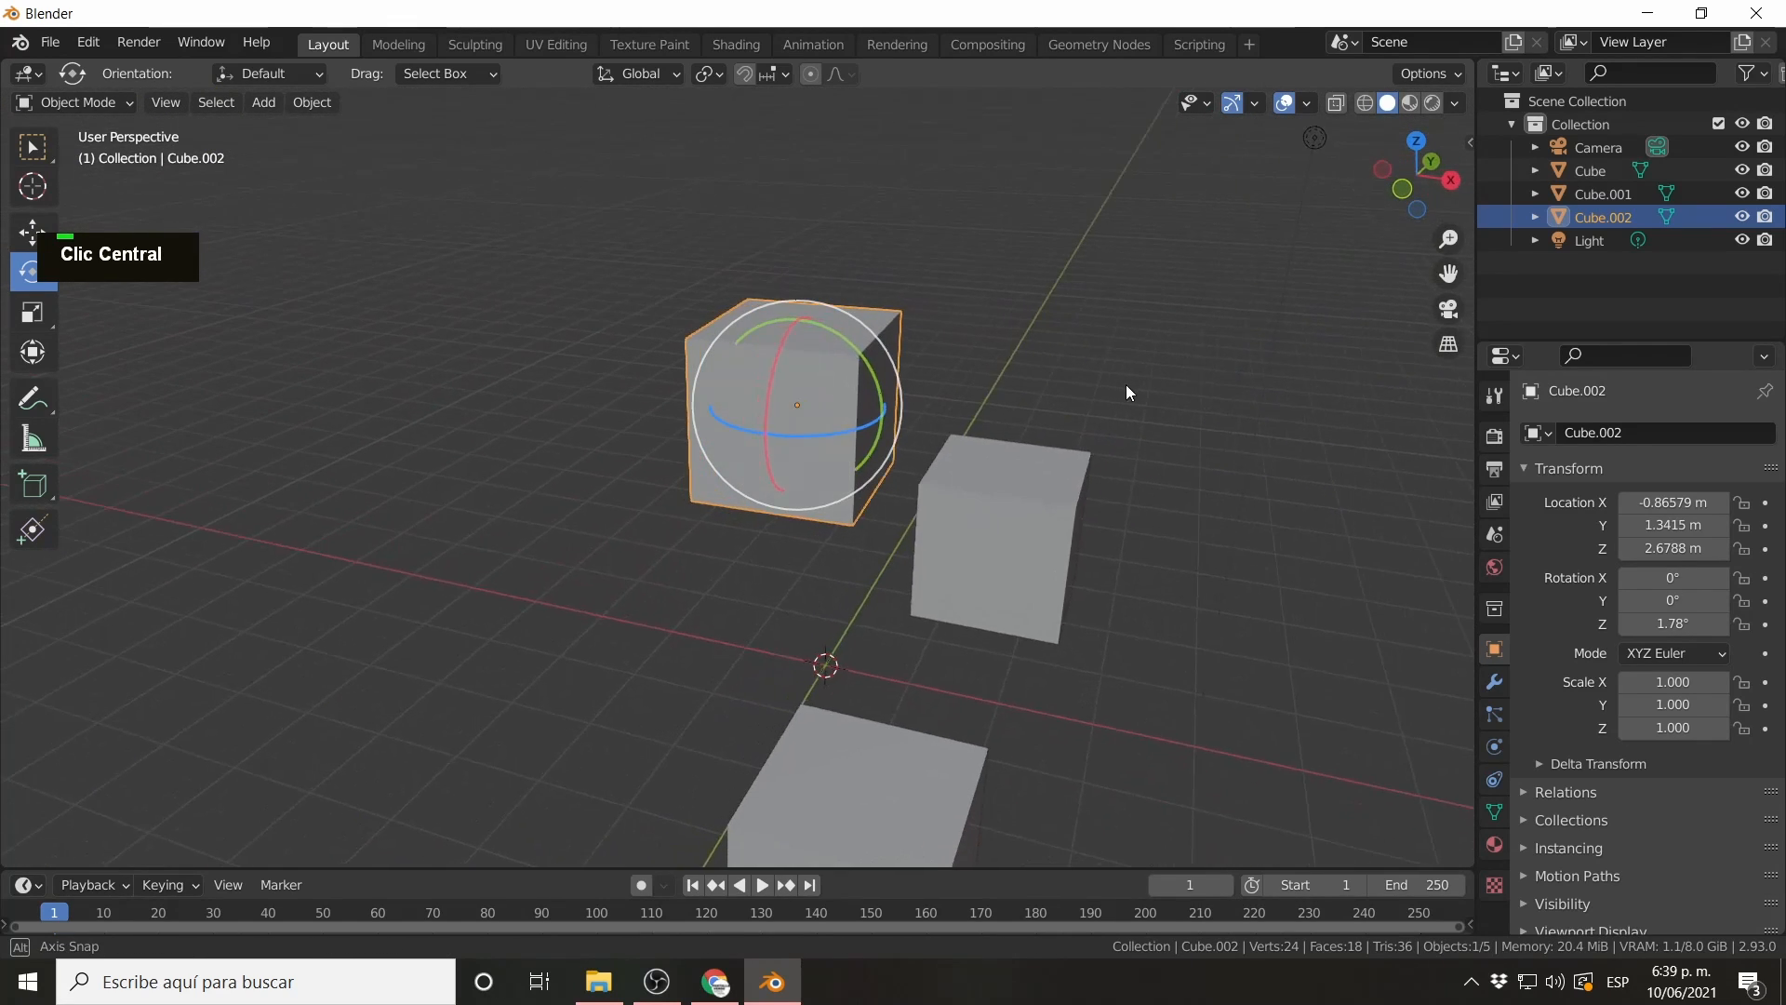
pyautogui.press('r')
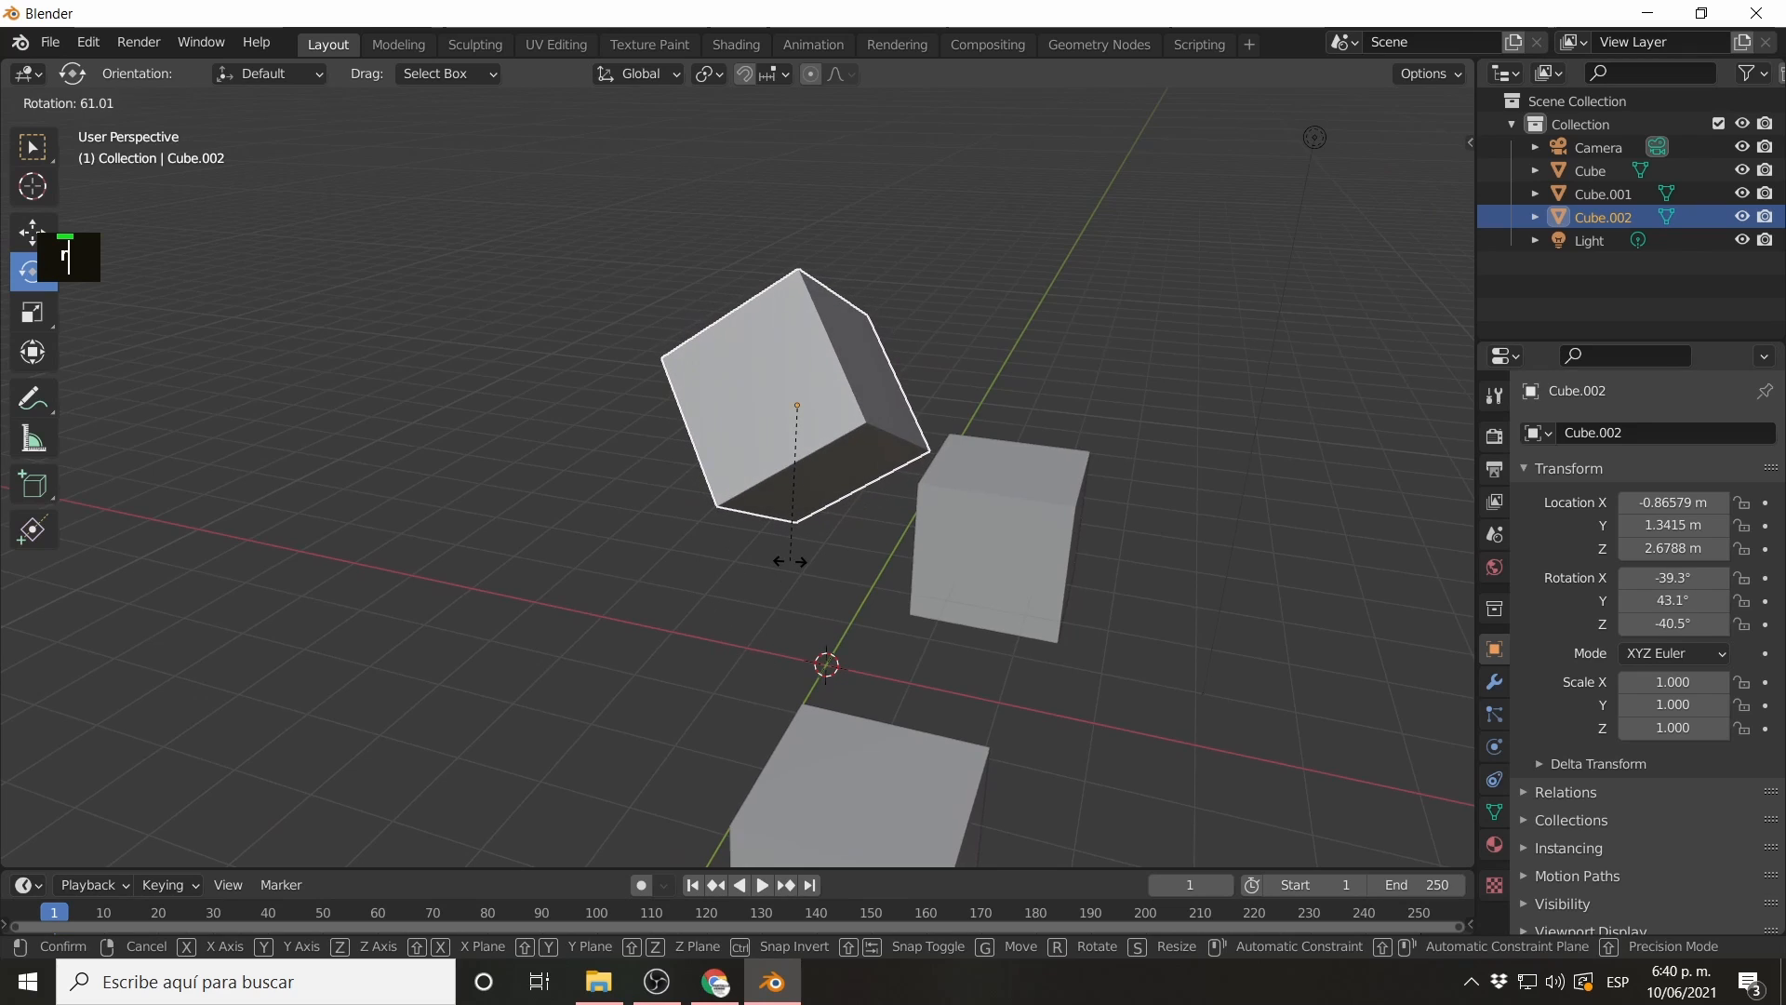
pyautogui.press('x')
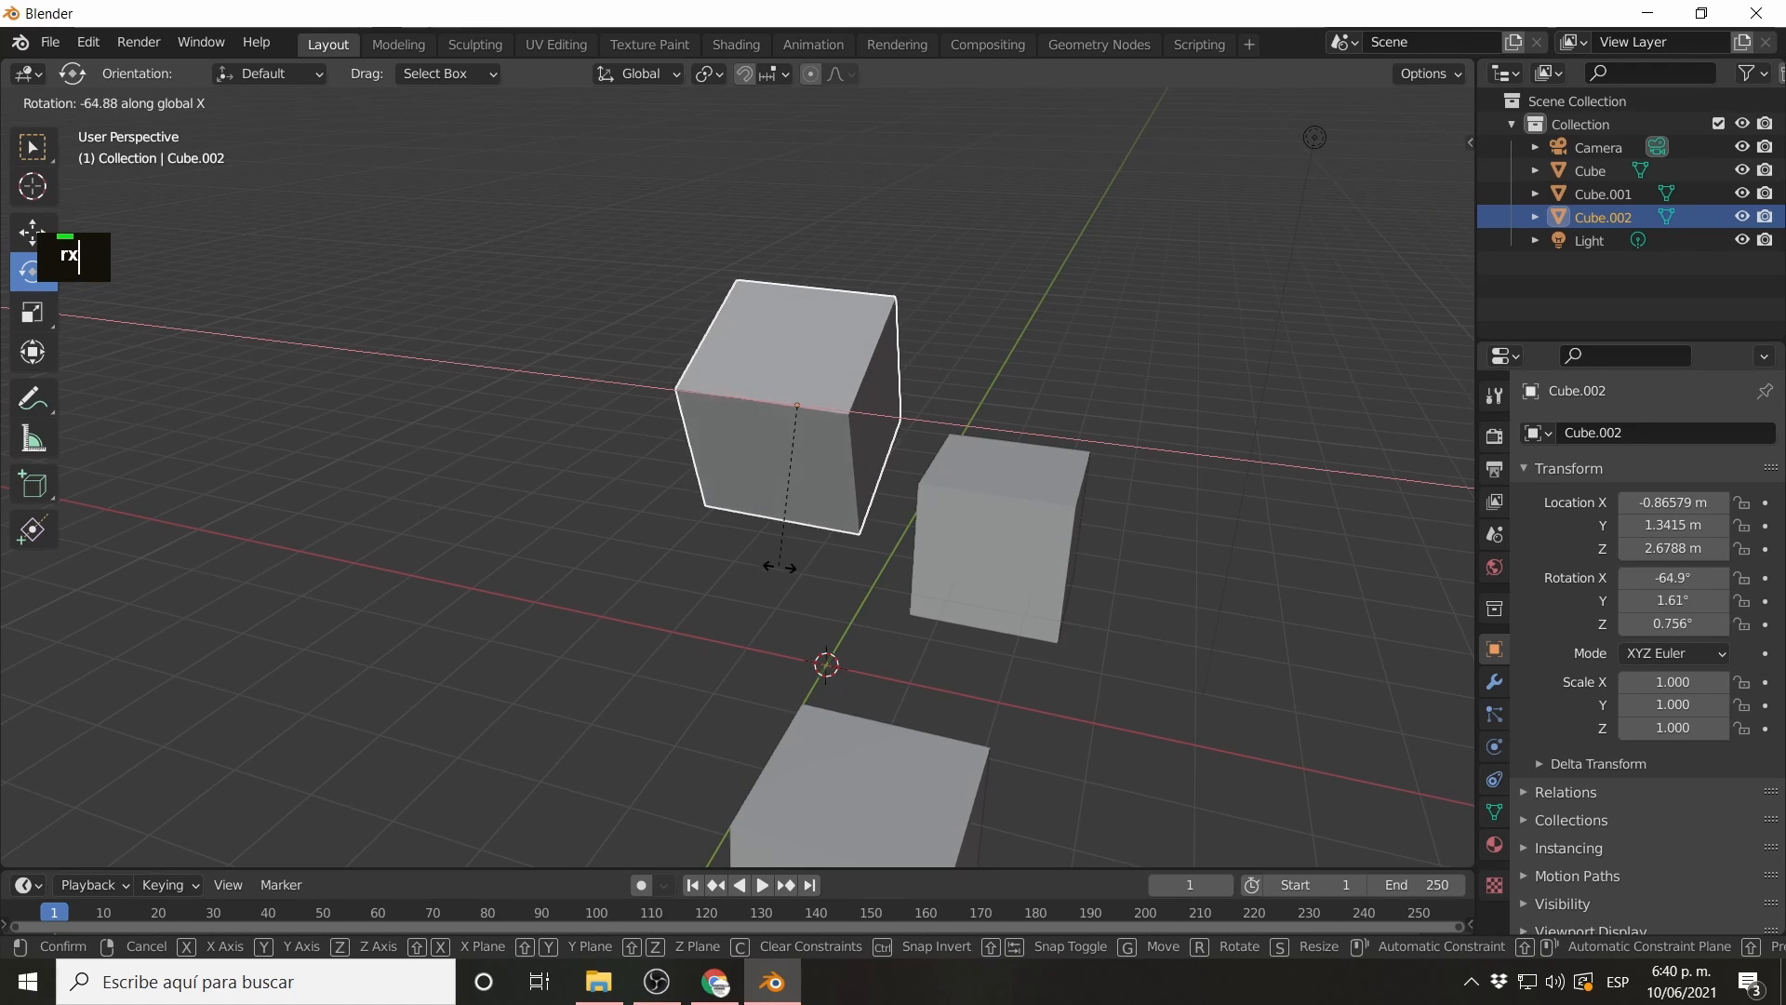
pyautogui.press('y')
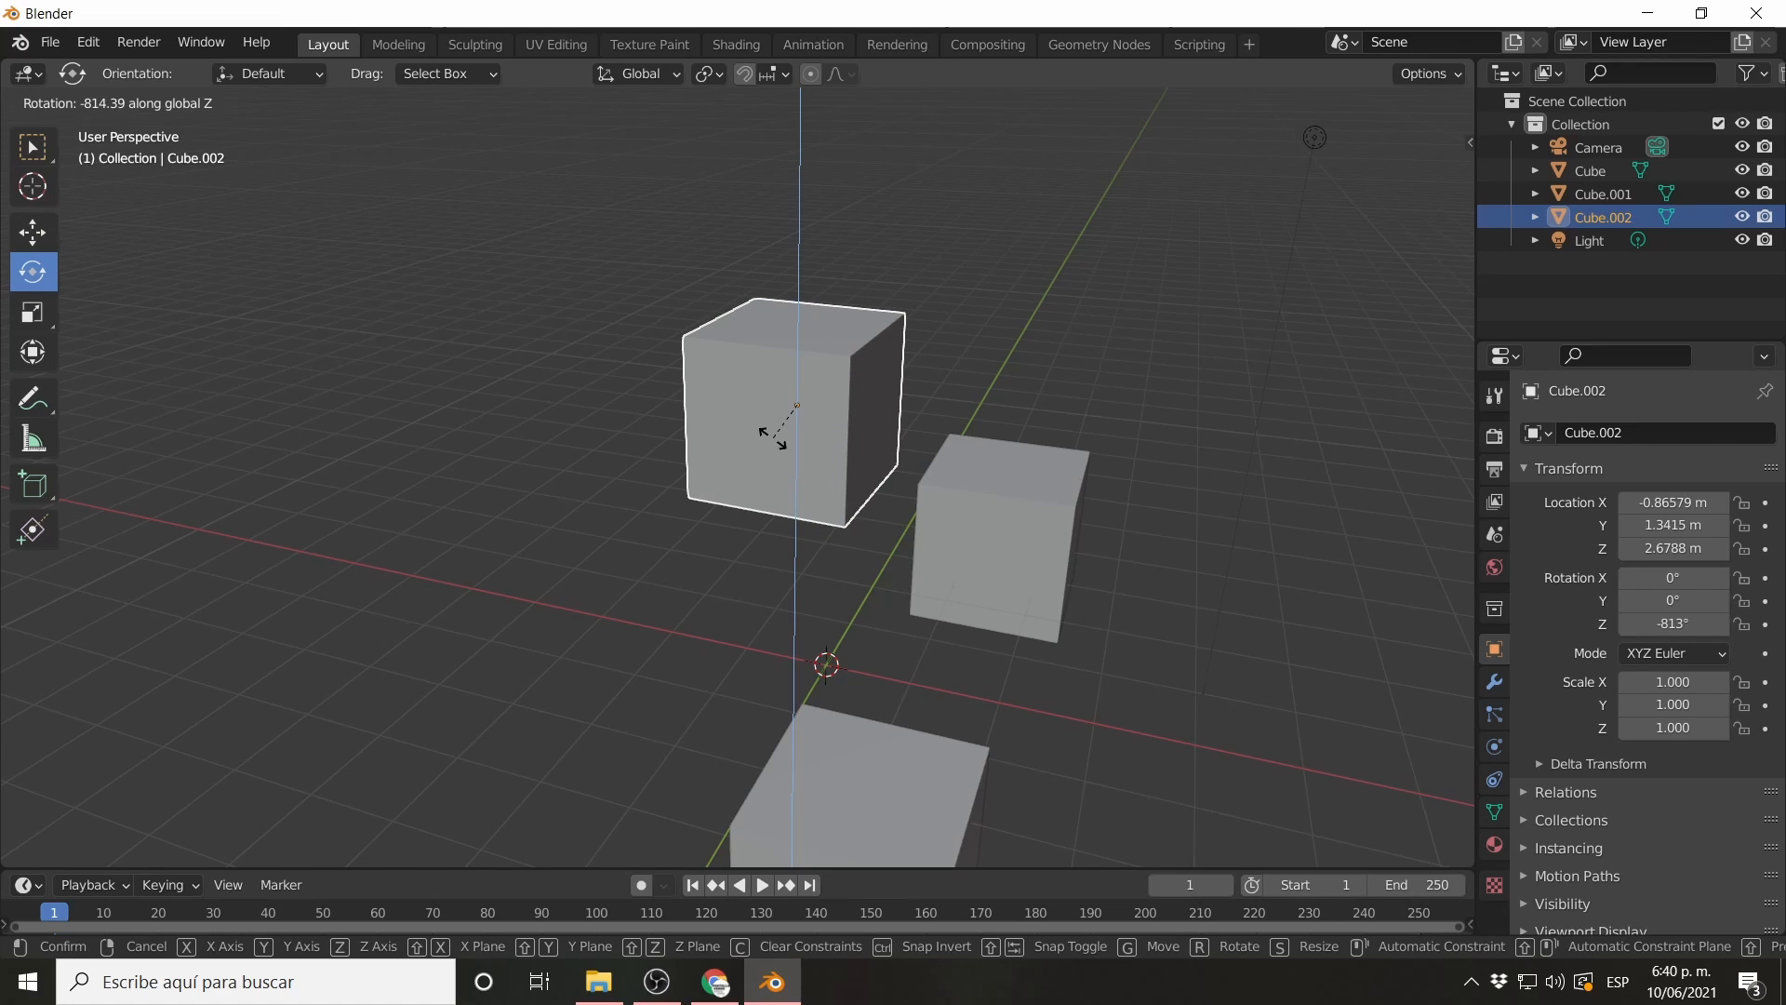
pyautogui.hotkey('shift', 'x')
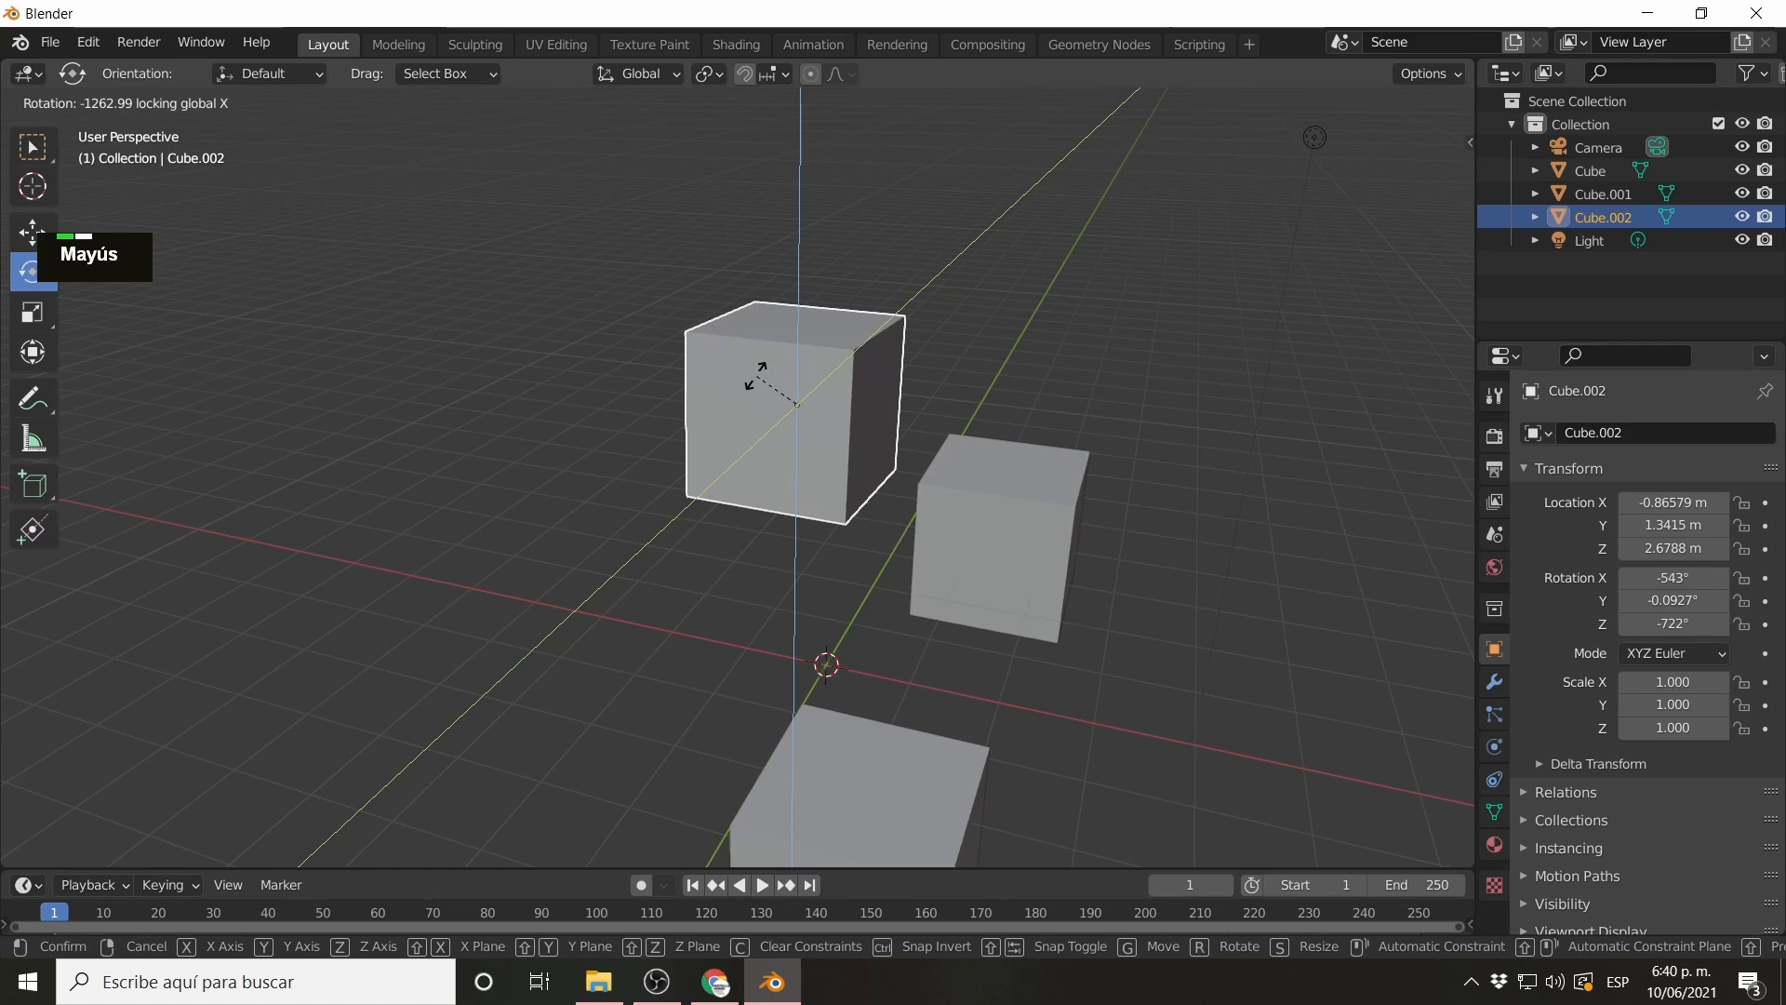
pyautogui.hotkey('shift', 'y')
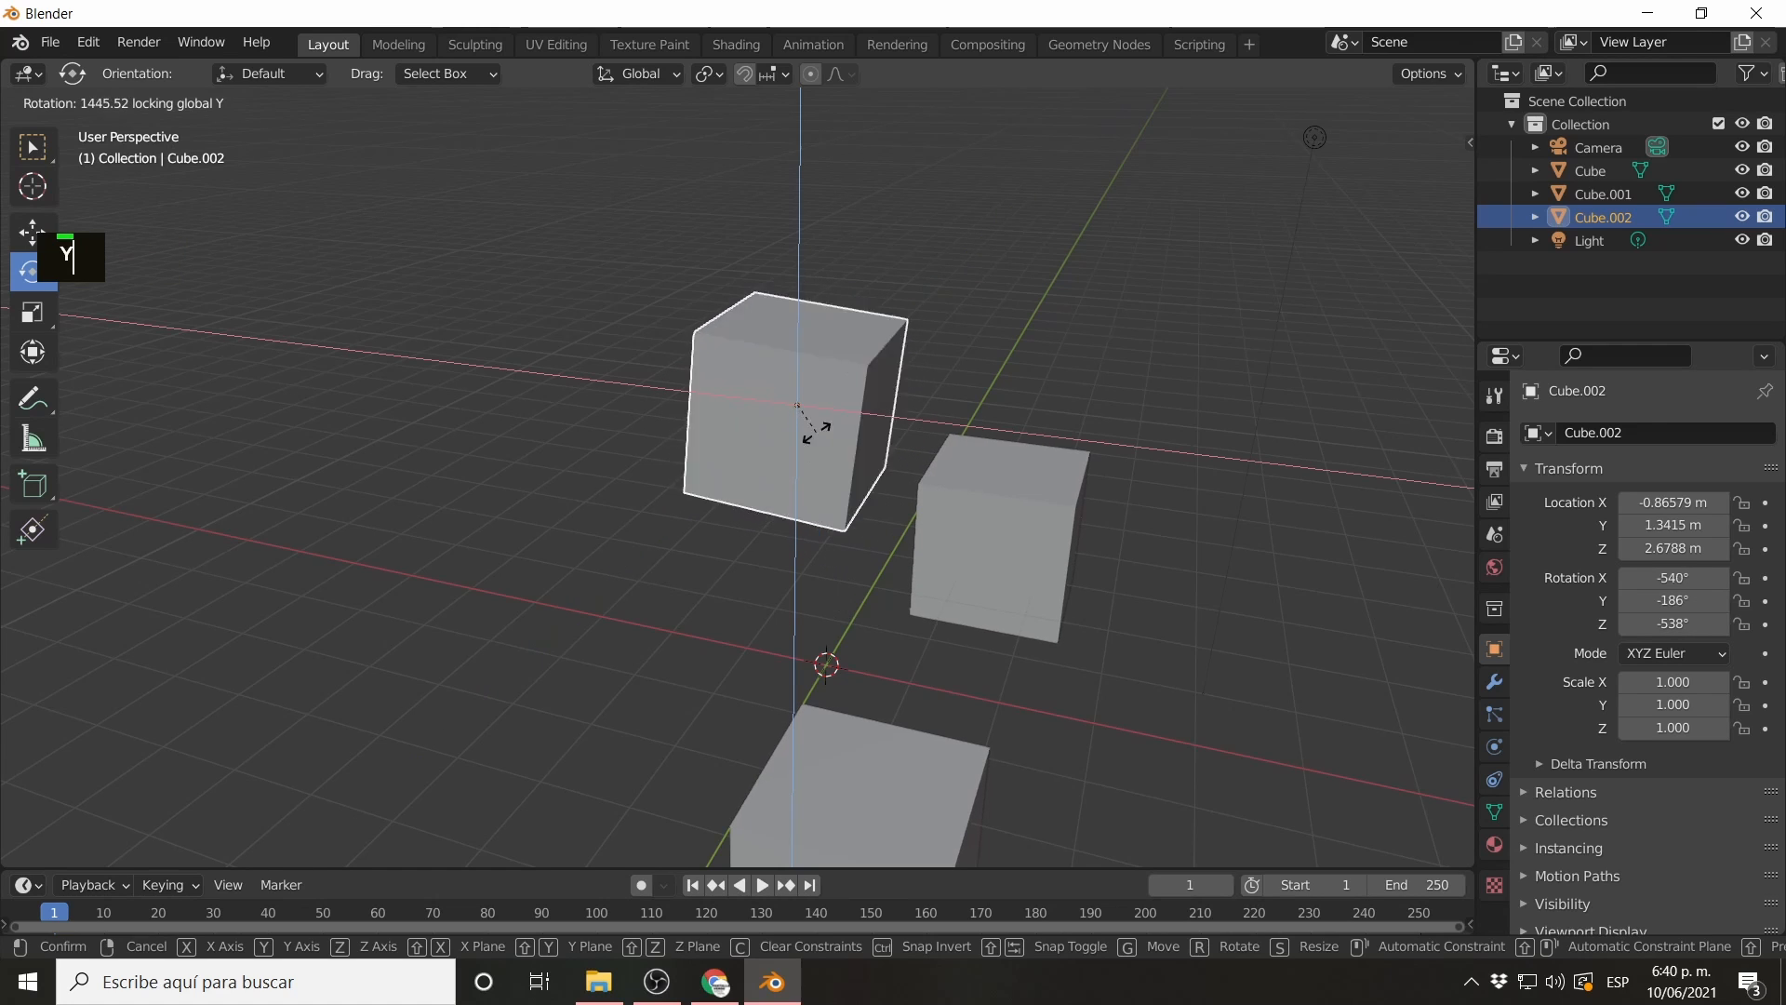
pyautogui.press('z')
pyautogui.click(802, 439)
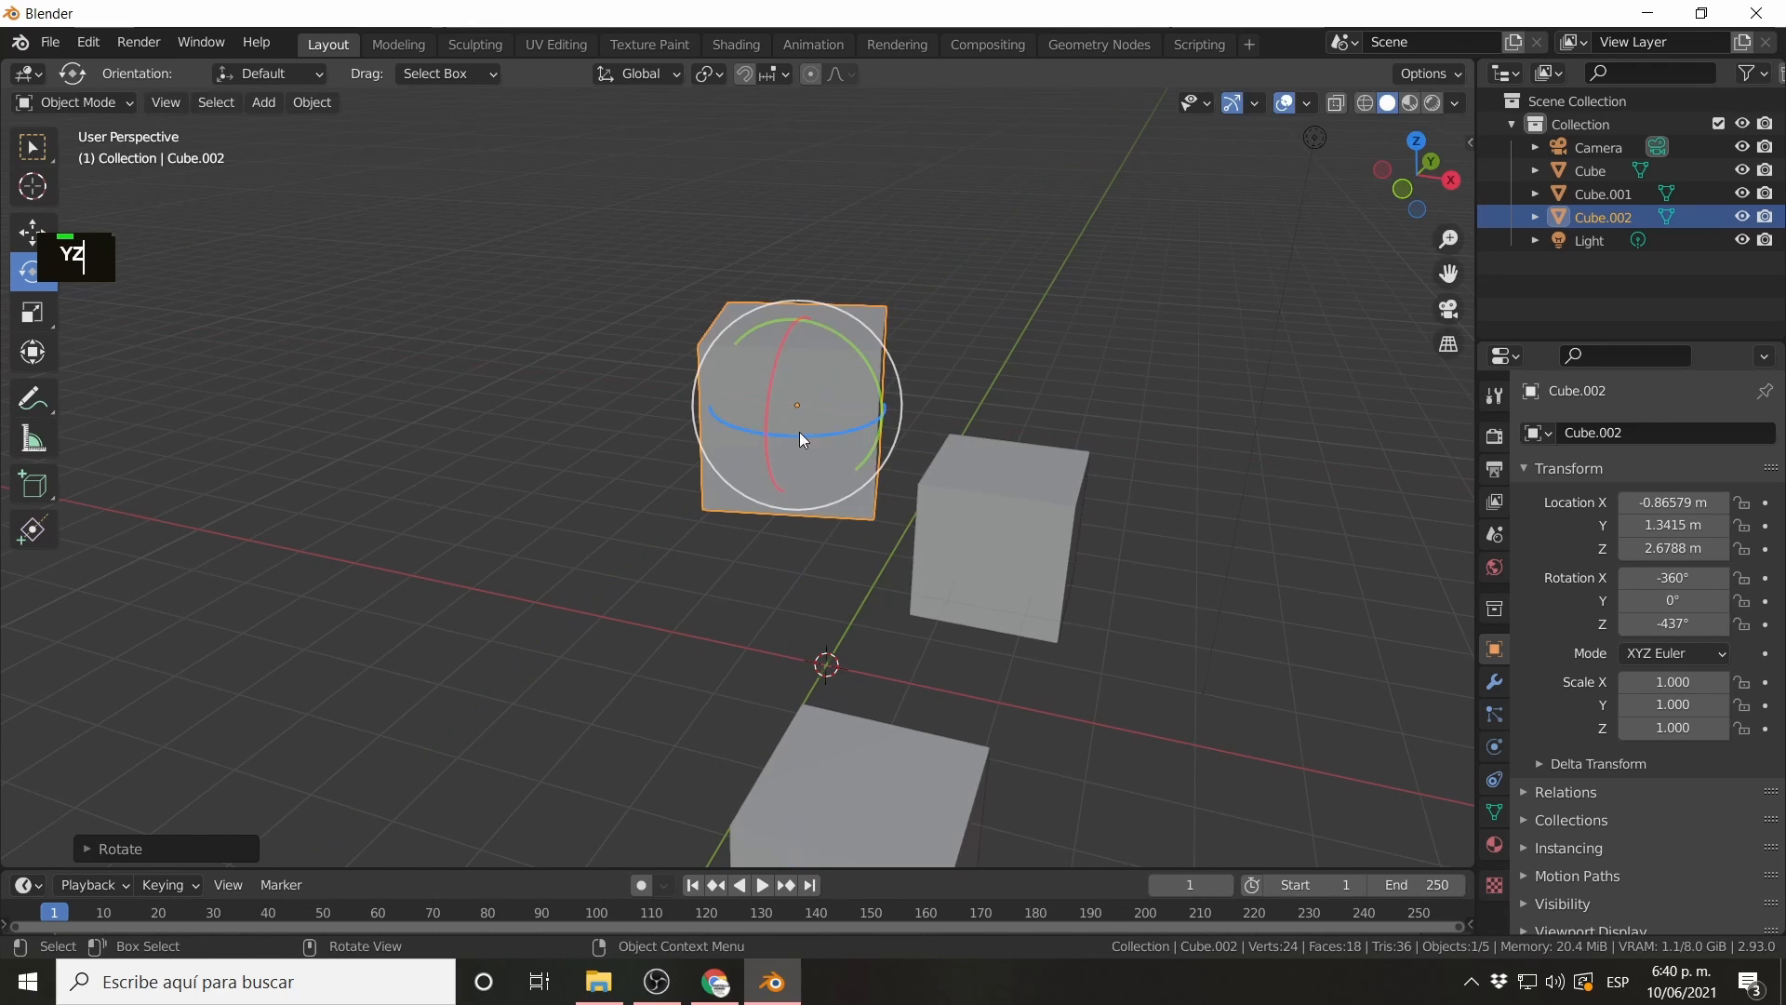
# Move Cube.002 freehand with the global Z axis locked, to about X -2.02 m and Y 1.12 m.
pyautogui.moveTo(813, 389); pyautogui.dragTo(742, 502, button='middle')
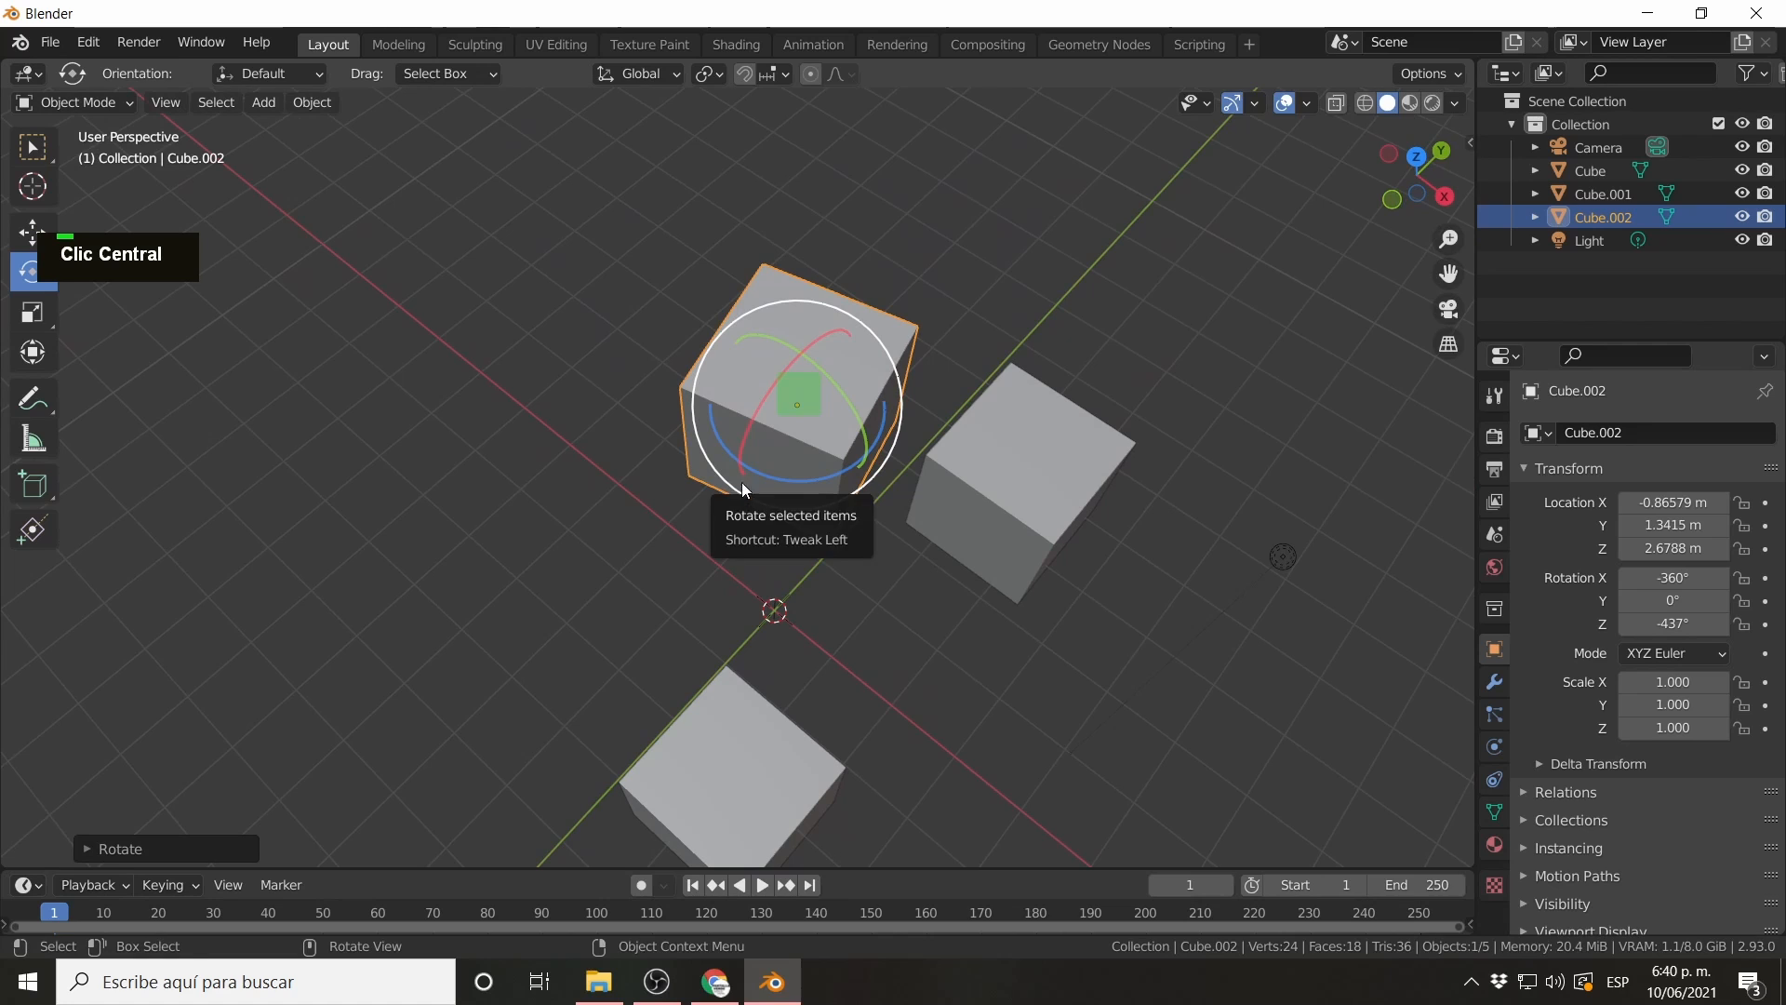
pyautogui.press('g')
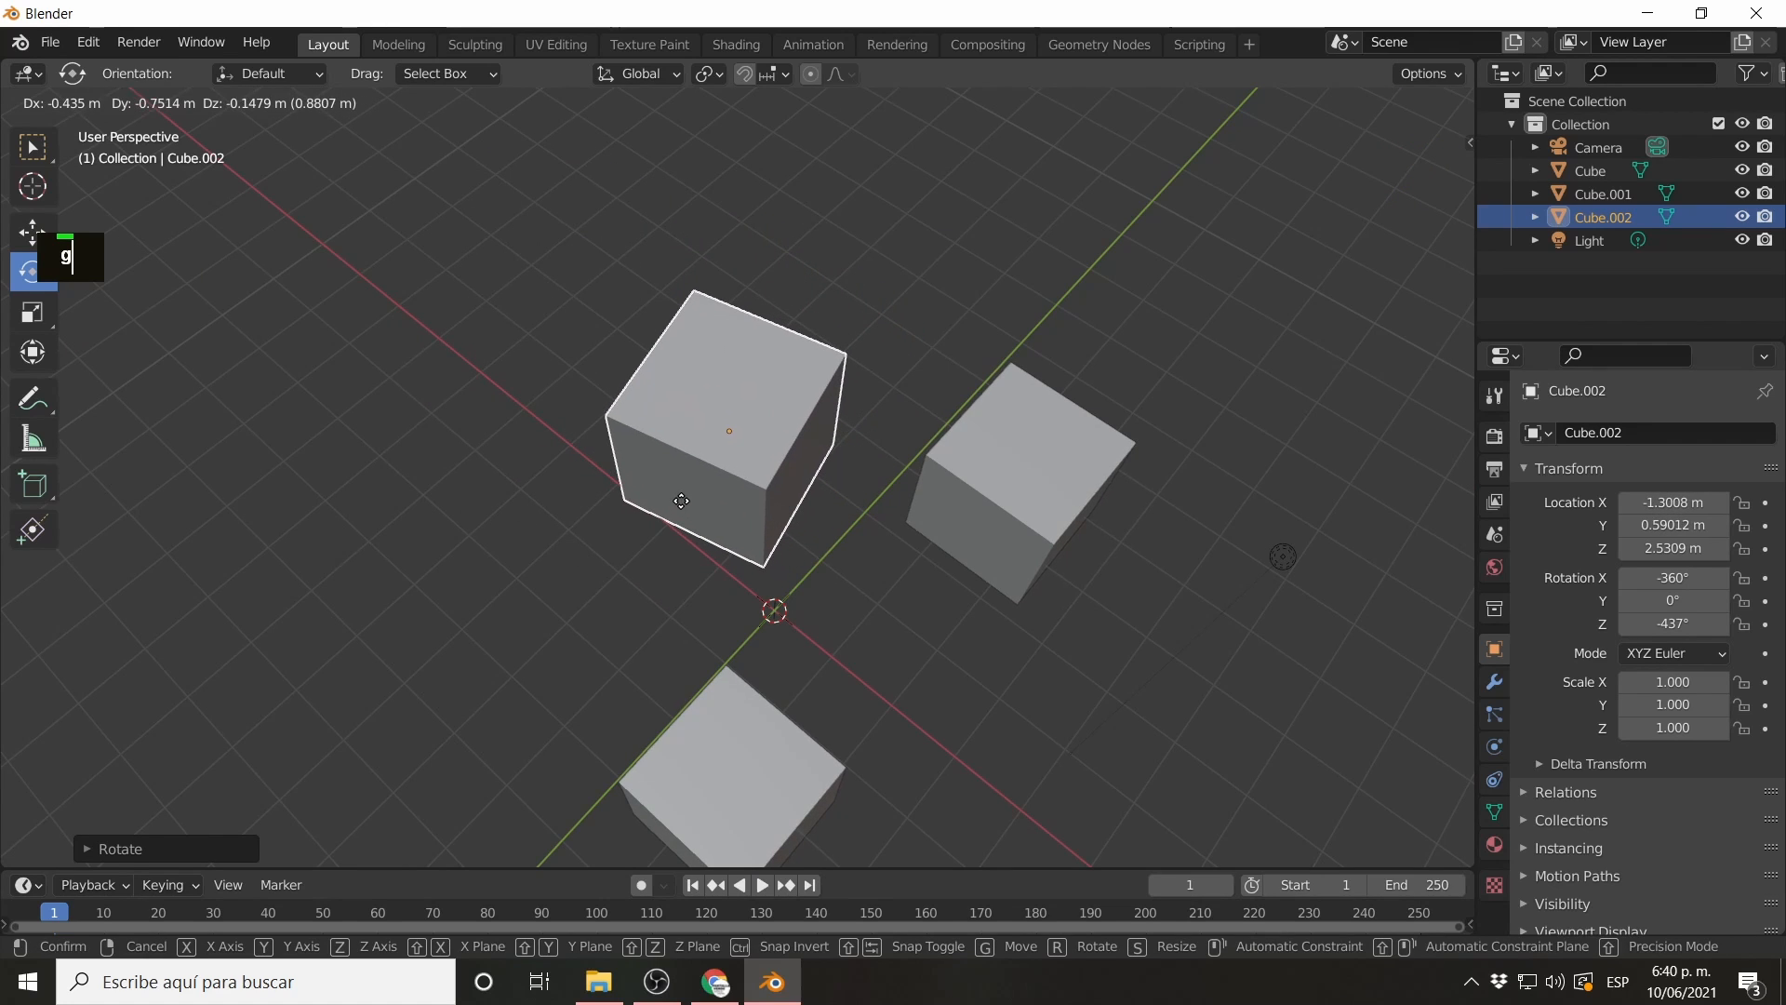
pyautogui.press('z')
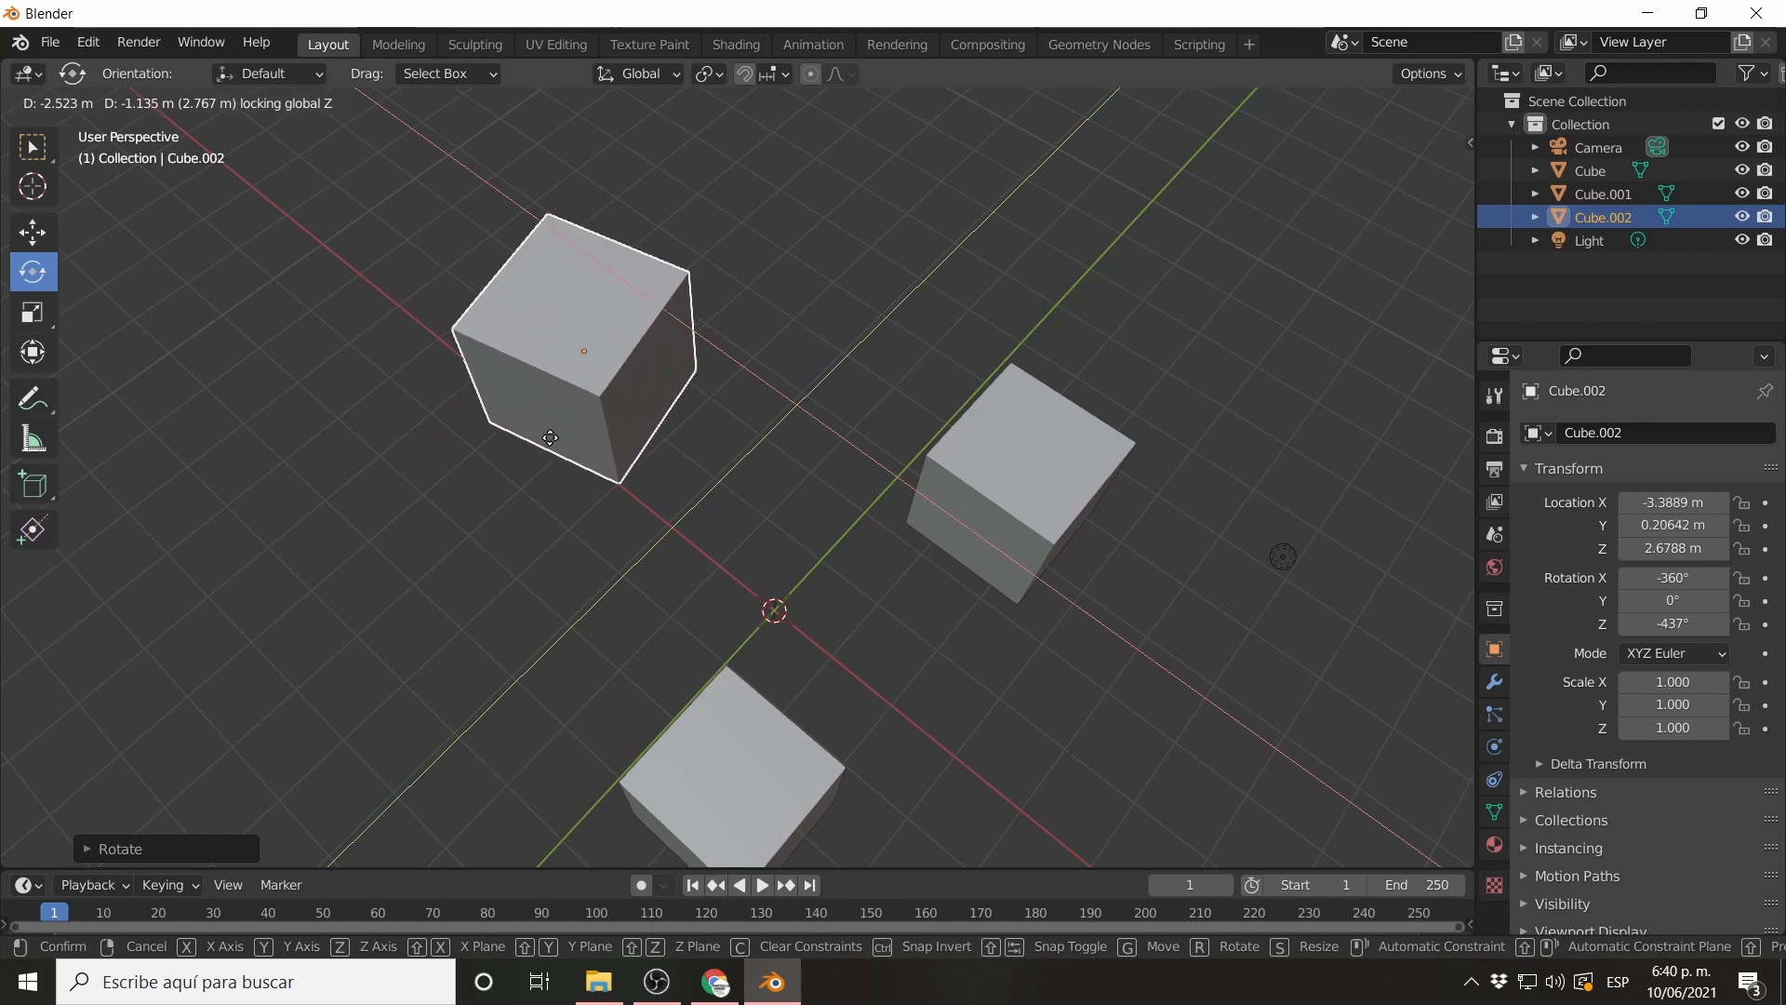
pyautogui.click(666, 434)
# Move Cube.002 freehand with the global X axis locked, to about Y 0.67 m and Z 1.60 m.
pyautogui.moveTo(666, 435); pyautogui.dragTo(630, 506, button='middle')
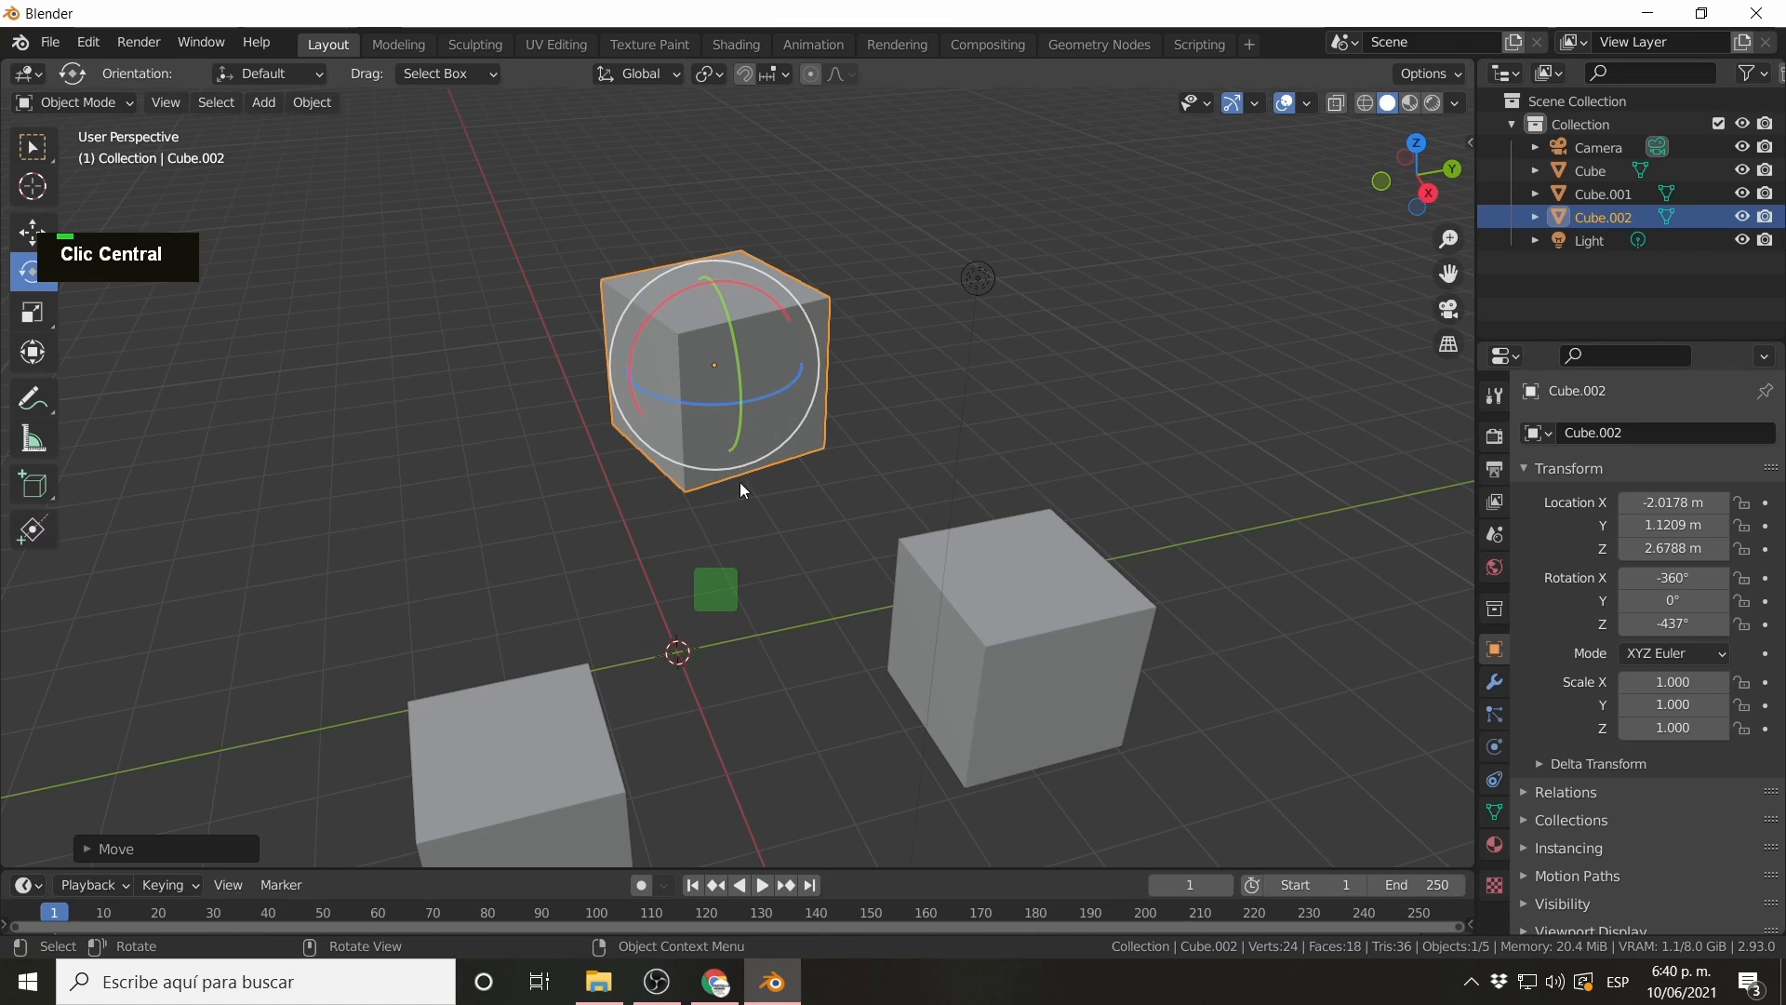
pyautogui.press('g')
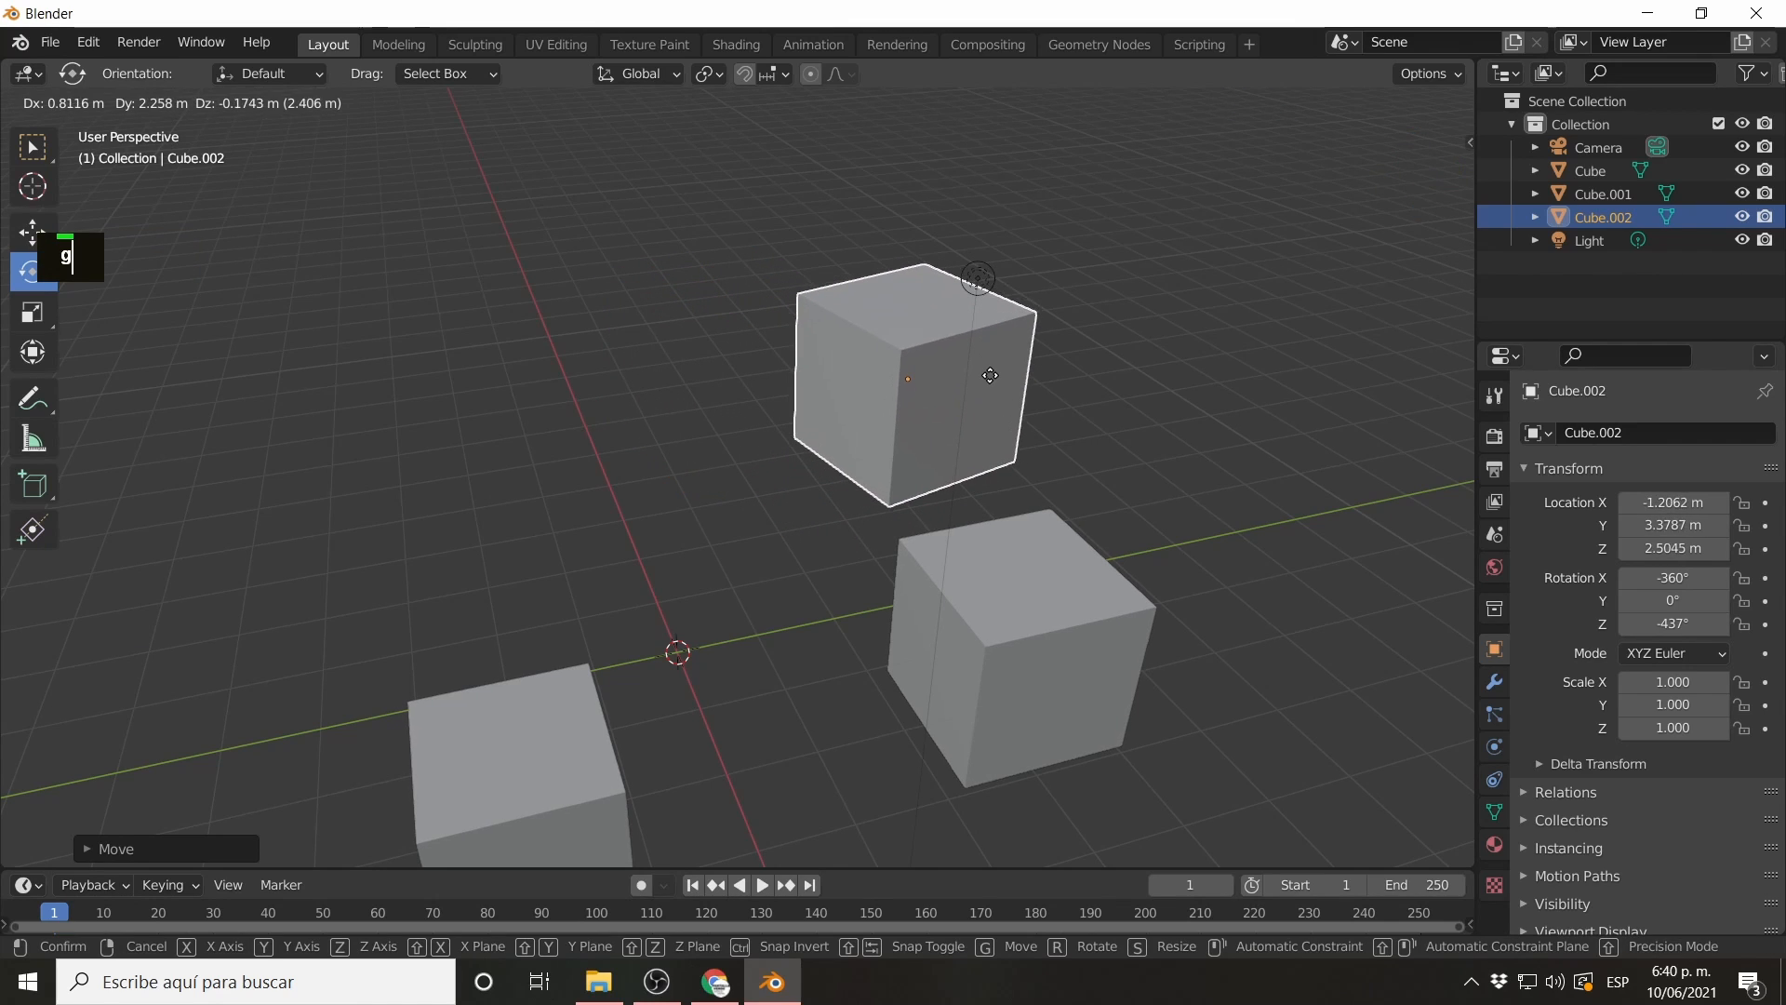
pyautogui.press('x')
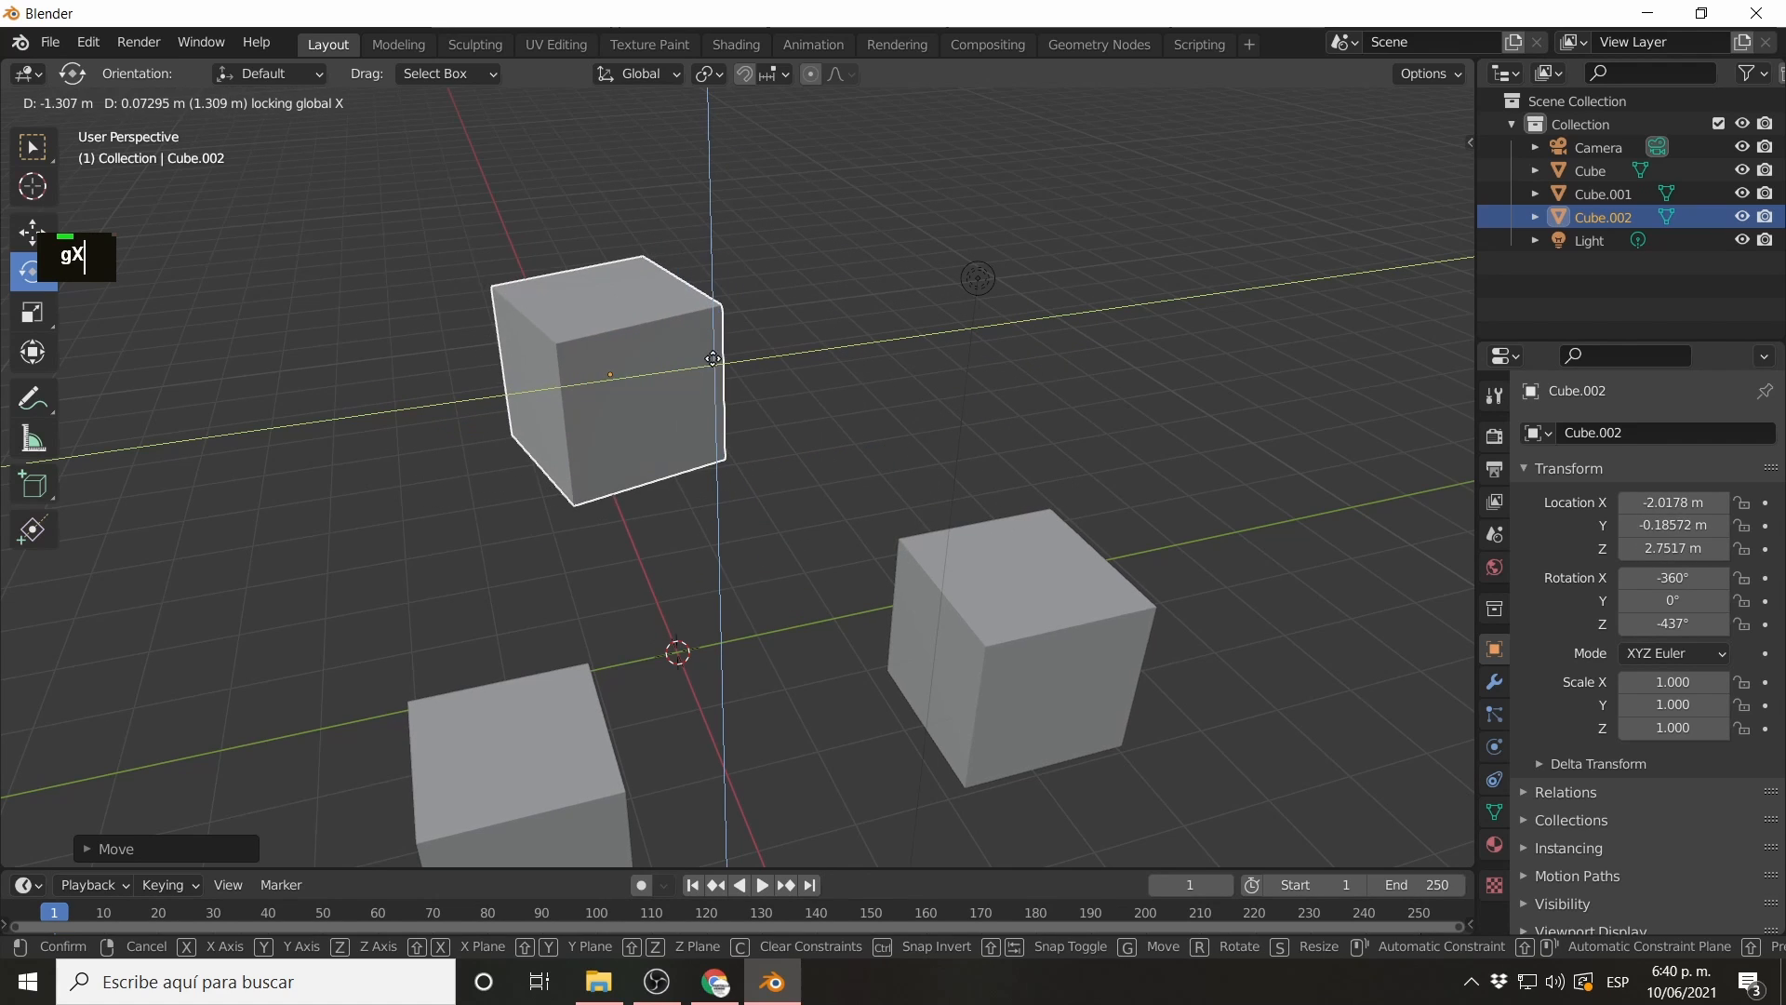
pyautogui.click(765, 442)
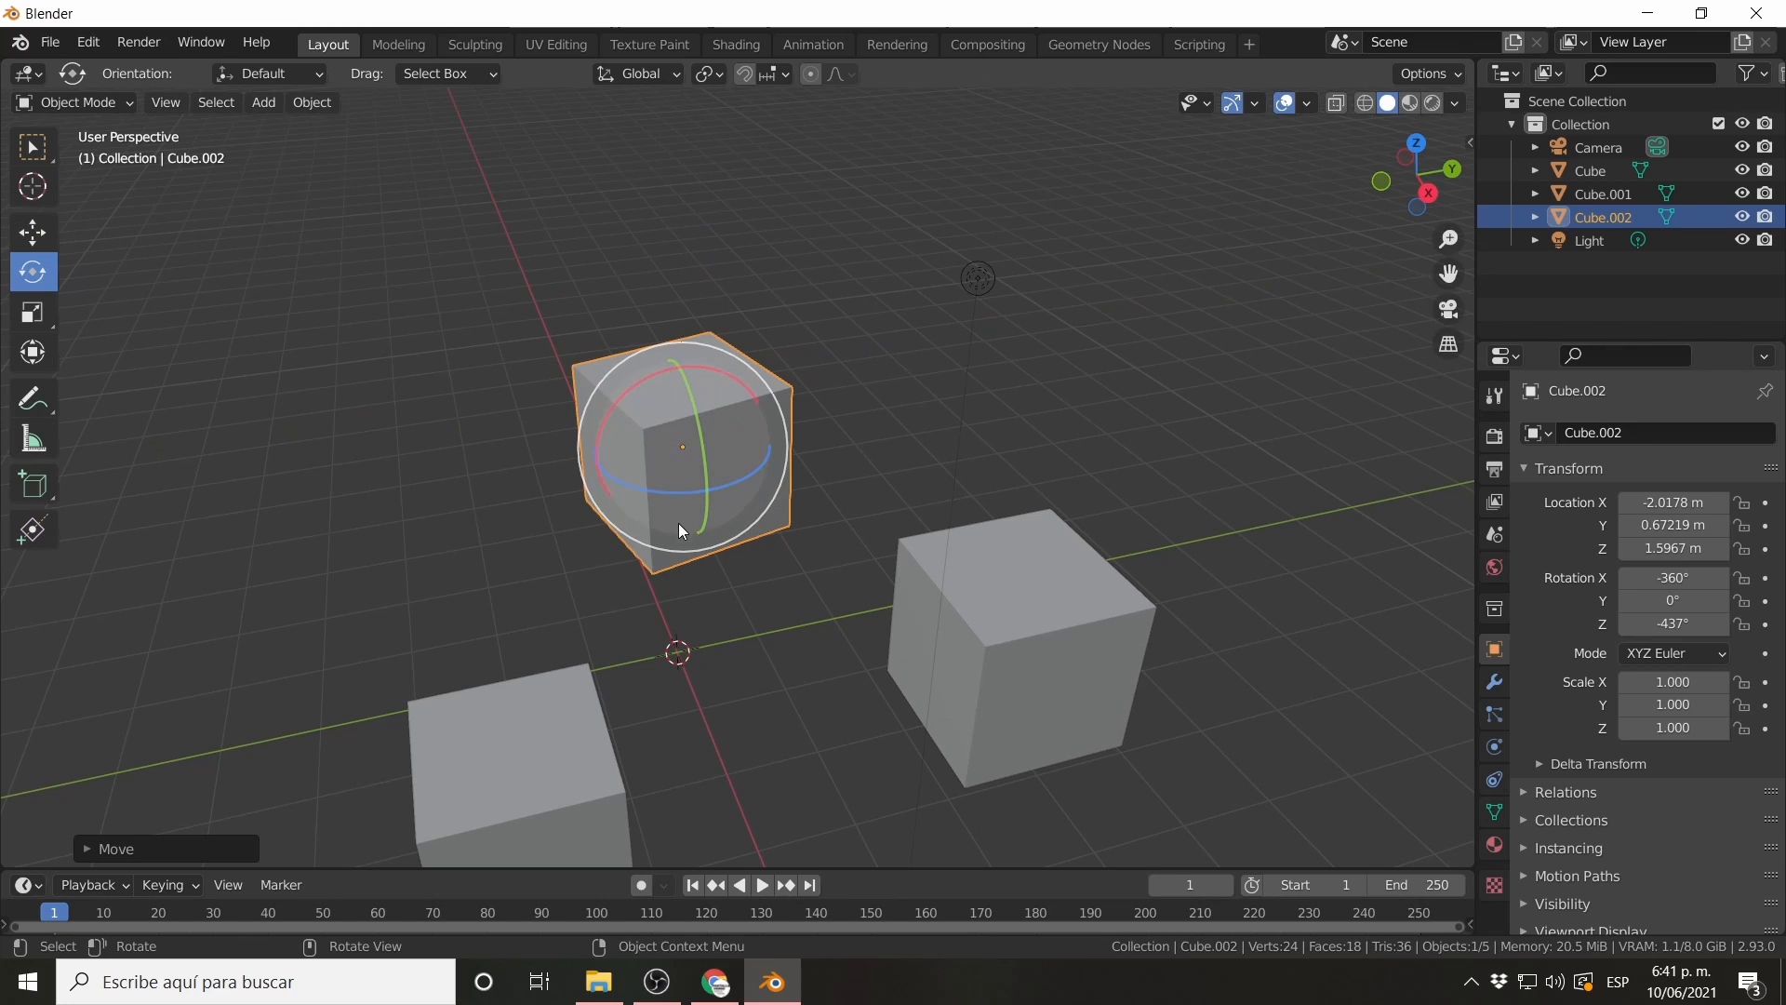
# Select Cube.001 and stretch it with the Scale gizmo to about 1.62 in Y and 1.41 in Z.
pyautogui.moveTo(678, 523)
pyautogui.mouseDown(button='middle')
pyautogui.moveTo(753, 504)
pyautogui.moveTo(657, 508)
pyautogui.mouseUp(button='middle')
pyautogui.click(1046, 668)
pyautogui.keyDown('shift'); pyautogui.moveTo(1046, 668); pyautogui.dragTo(428, 418, button='middle'); pyautogui.keyUp('shift')
pyautogui.click(33, 316)
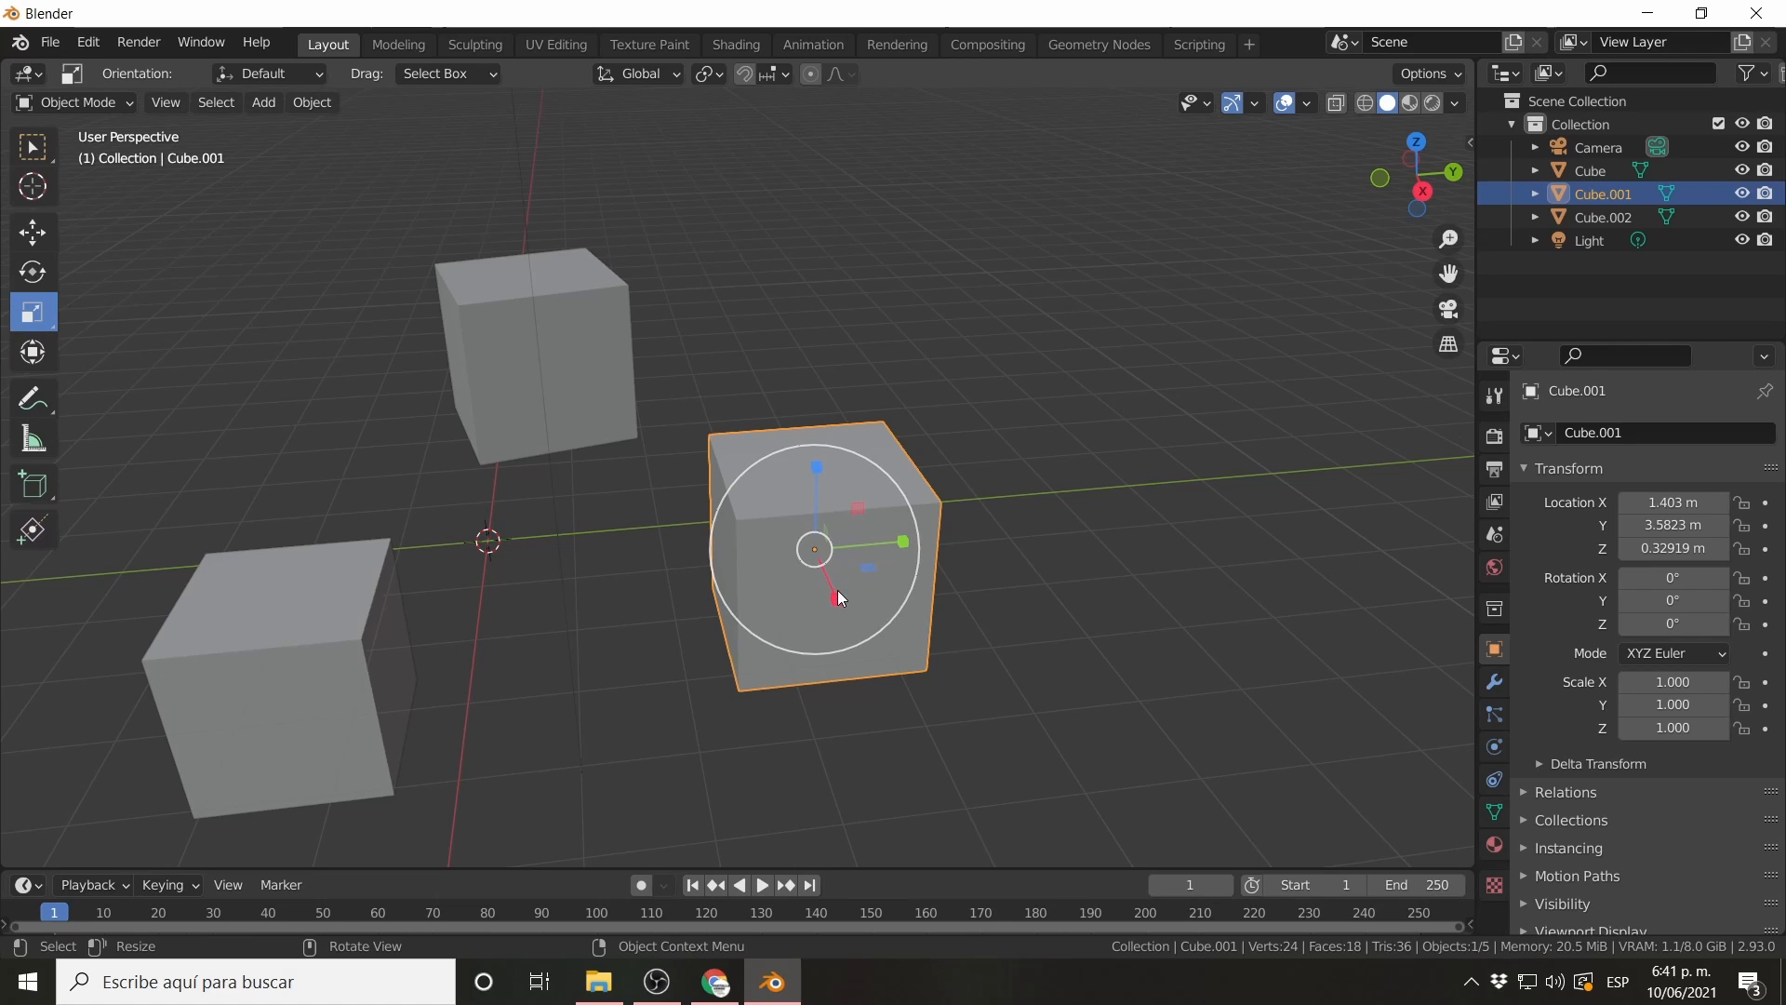
pyautogui.moveTo(837, 594); pyautogui.dragTo(956, 536)
pyautogui.moveTo(816, 469)
pyautogui.mouseDown()
pyautogui.moveTo(833, 426)
pyautogui.moveTo(839, 489)
pyautogui.mouseUp()
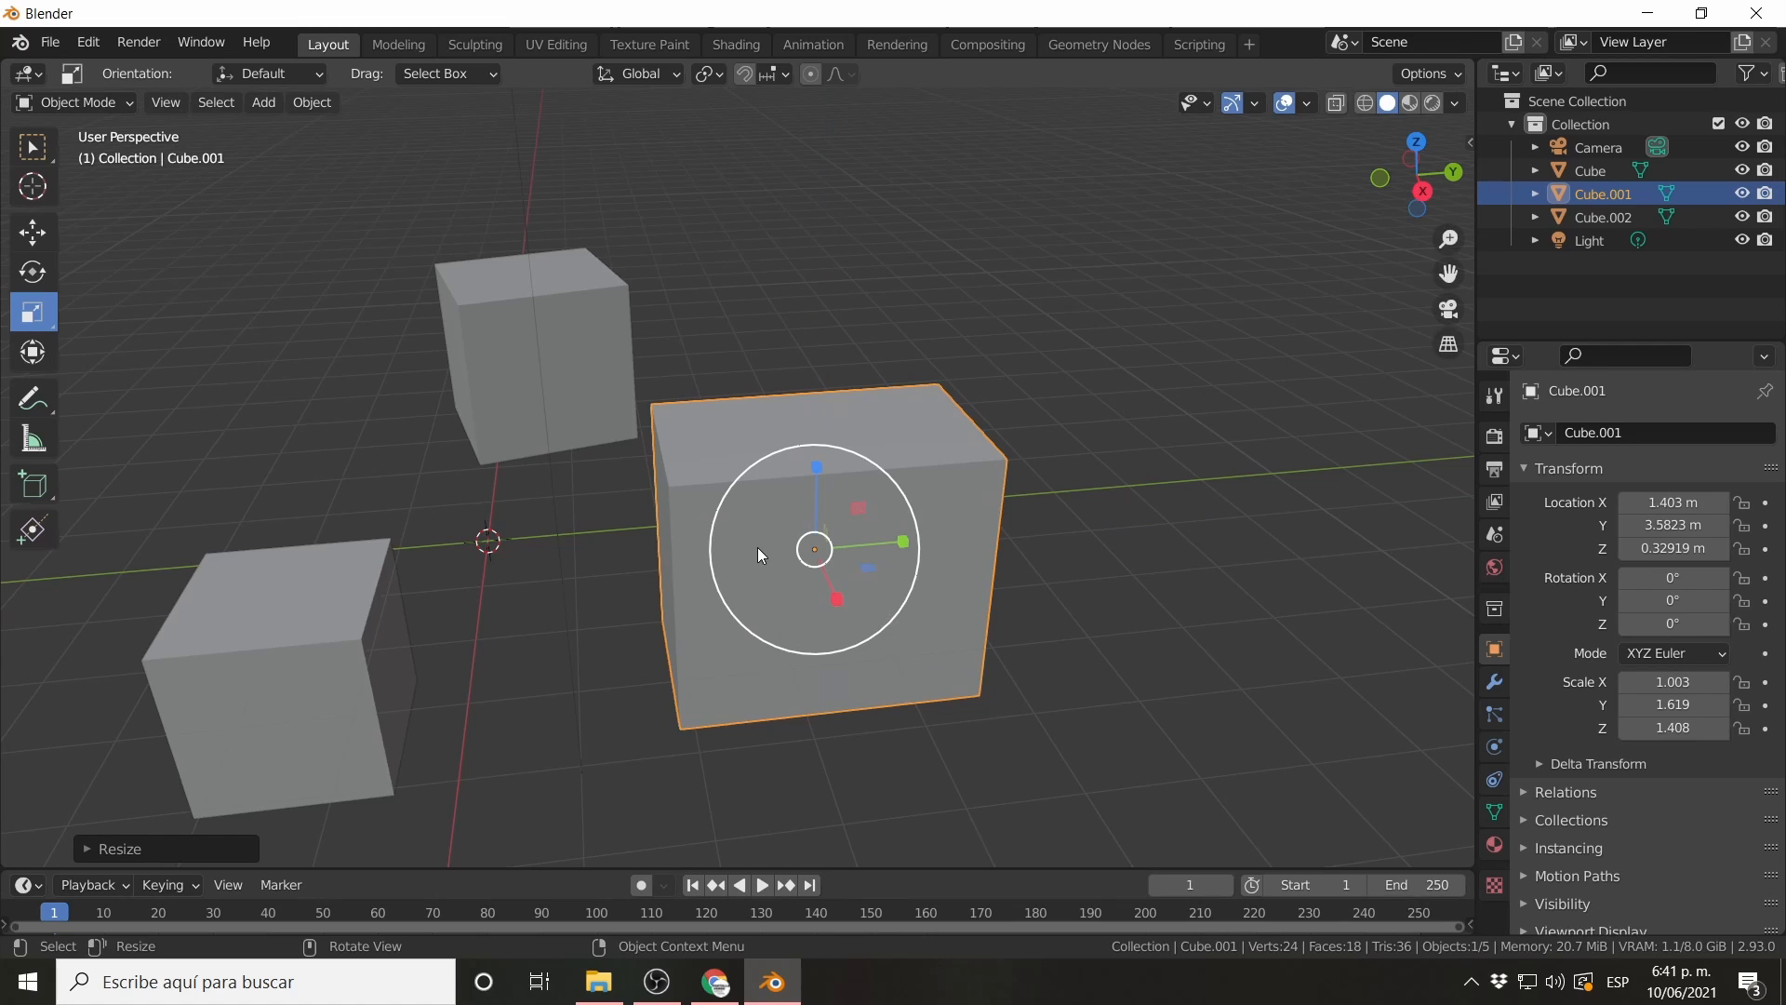
# Scale Cube.001 uniformly freehand in two passes, to about 0.84 in X, 1.36 in Y and 1.18 in Z.
pyautogui.press('s')
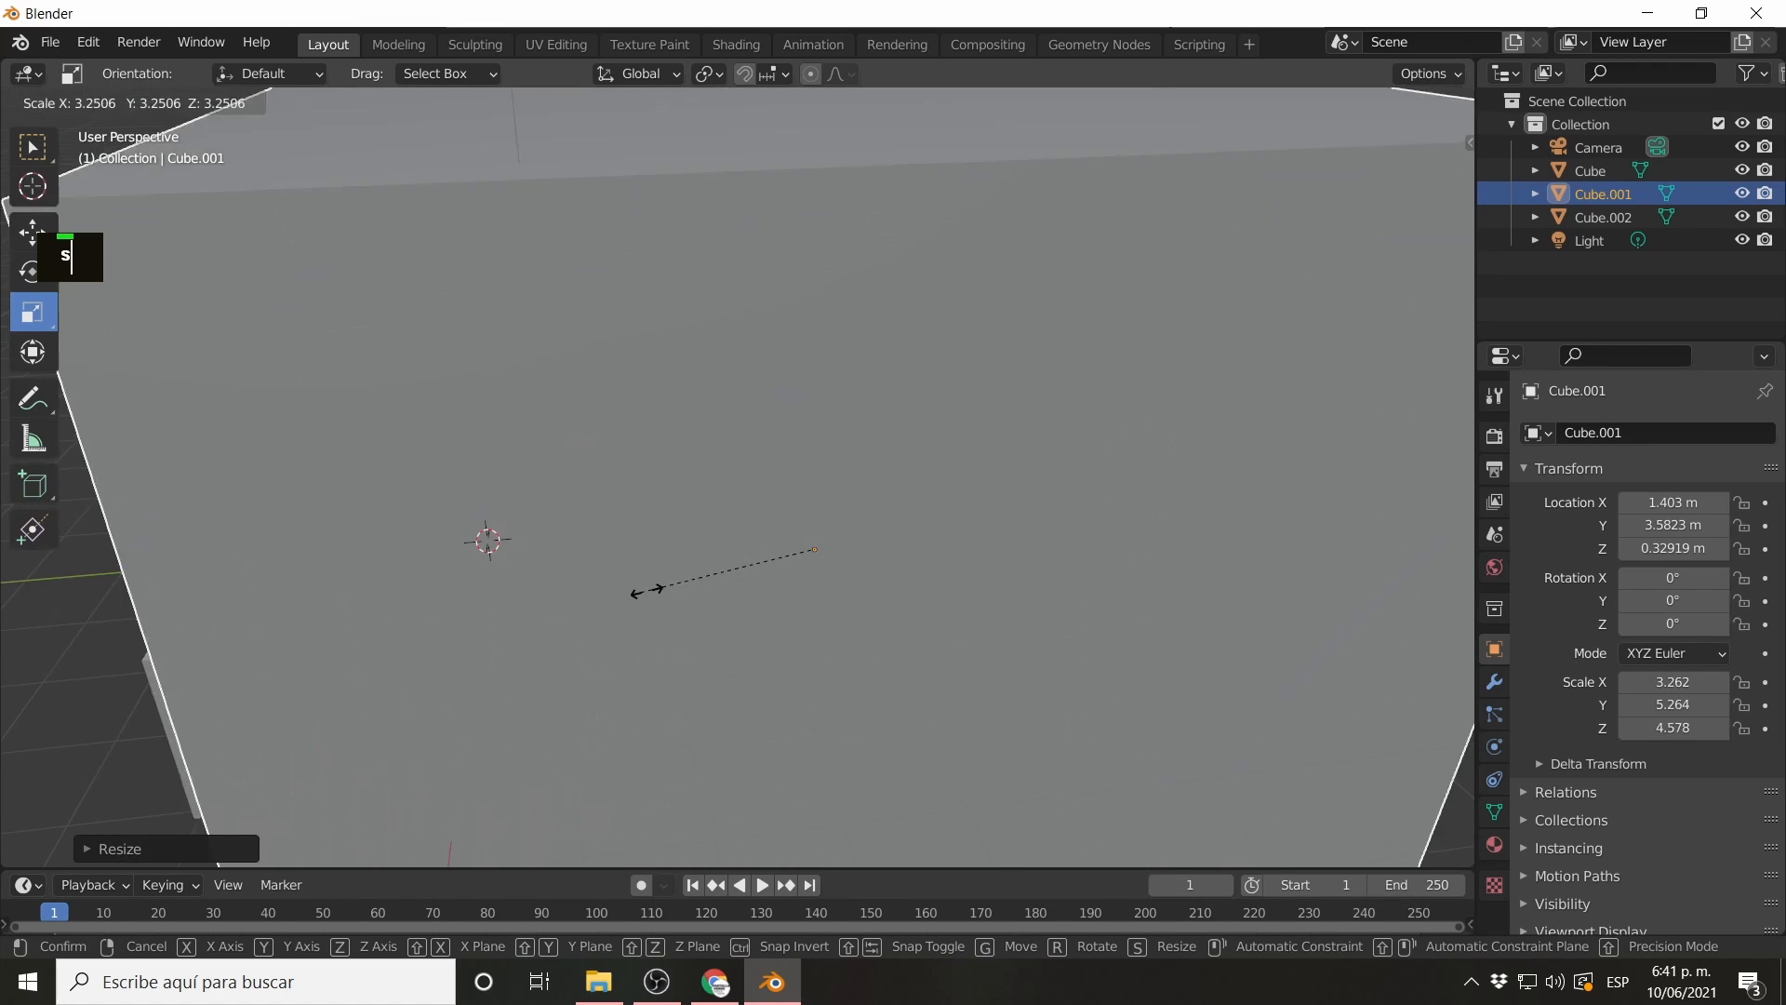
pyautogui.click(759, 578)
pyautogui.moveTo(822, 571); pyautogui.dragTo(899, 596, button='middle')
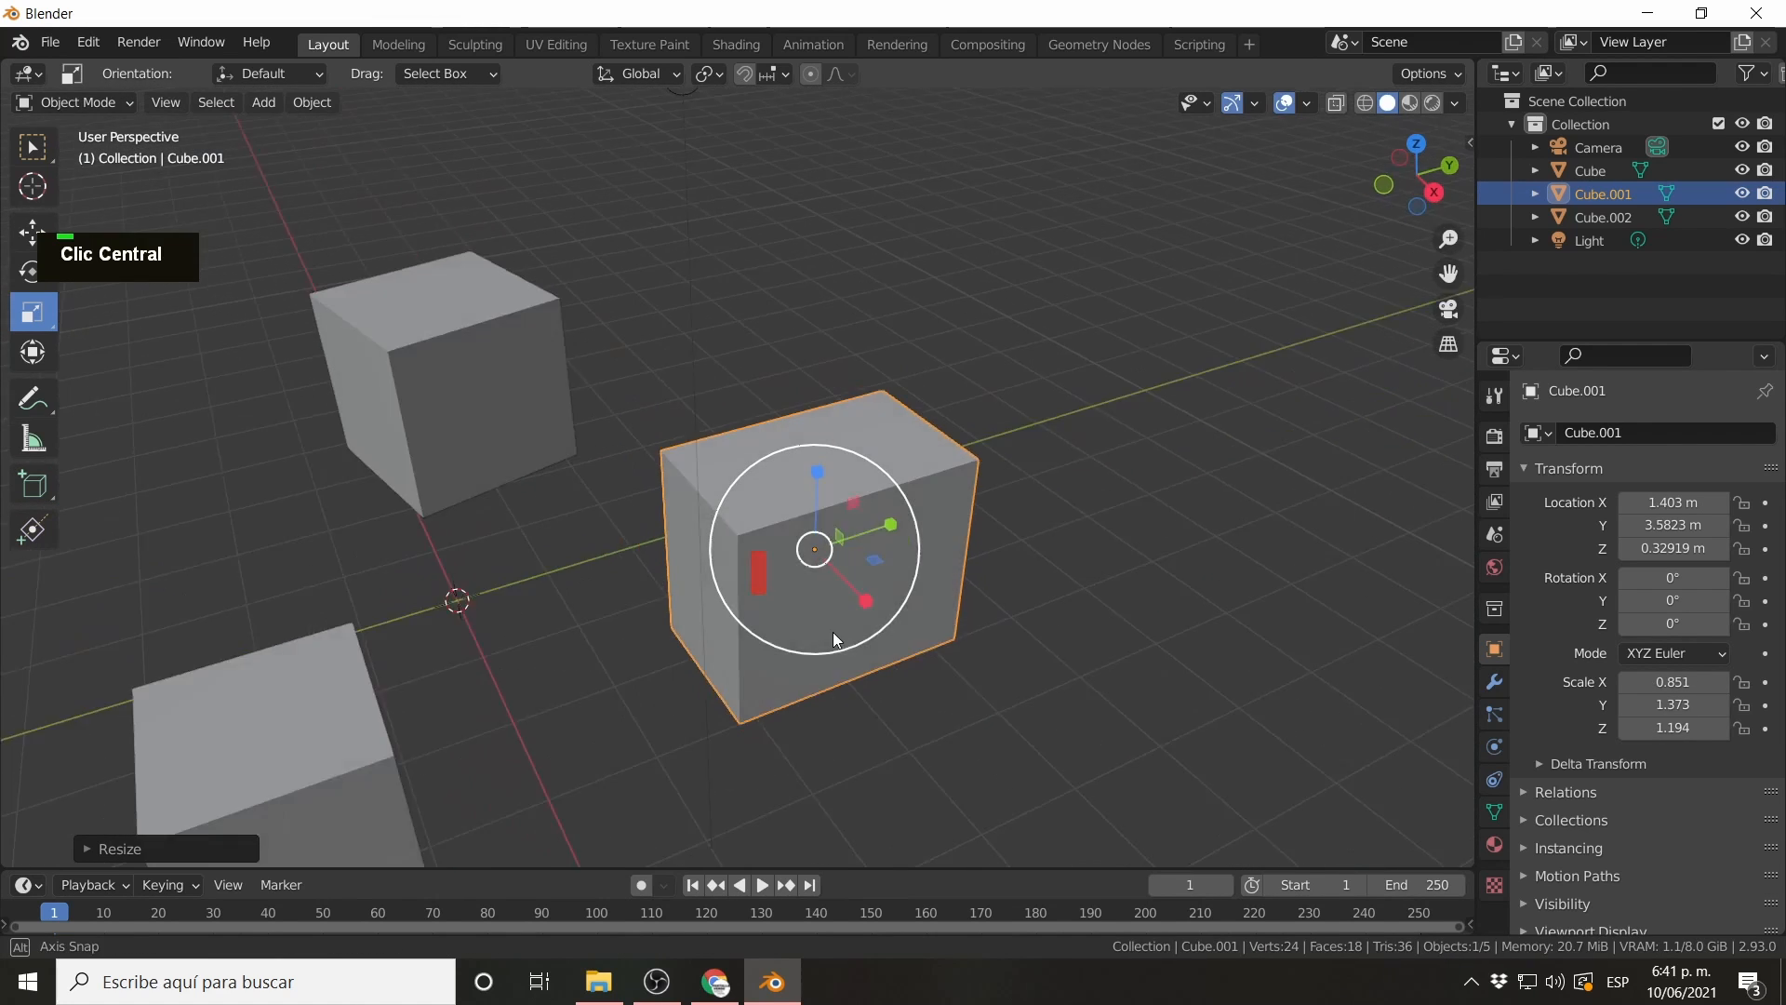
pyautogui.press('s')
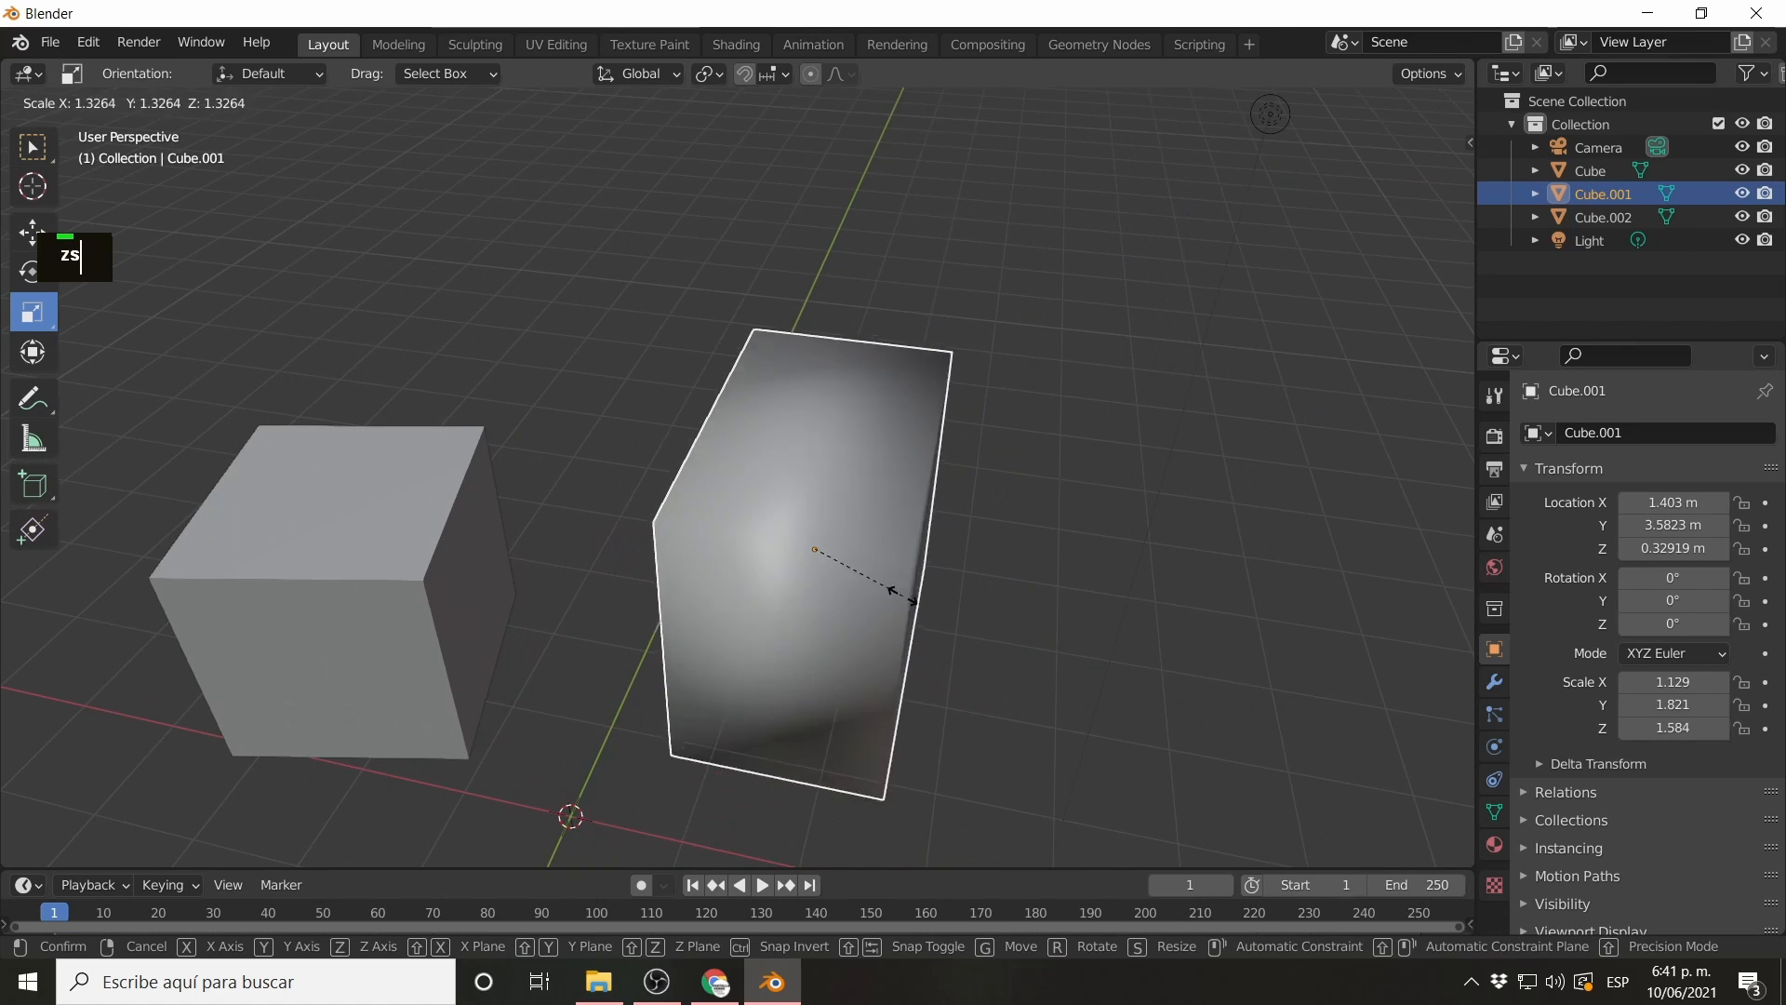
pyautogui.click(875, 588)
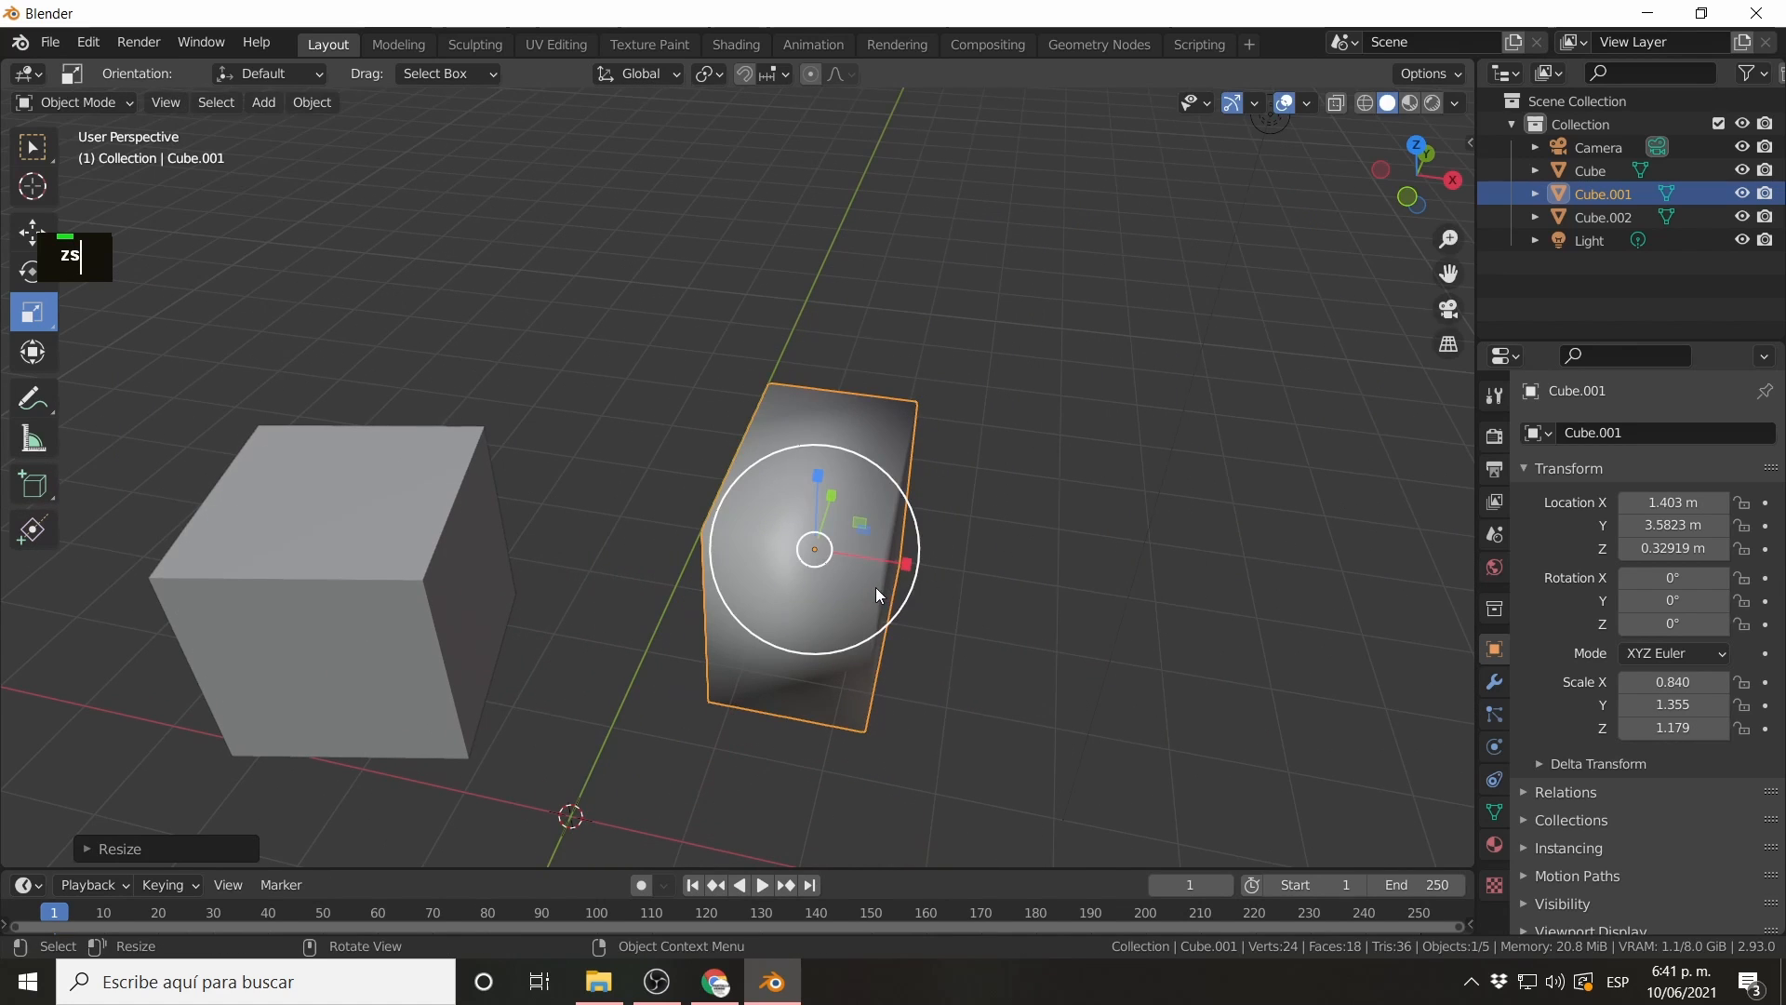
# Apply flat shading to Cube.001.
pyautogui.rightClick(863, 439)
pyautogui.rightClick(862, 431)
pyautogui.rightClick(880, 443)
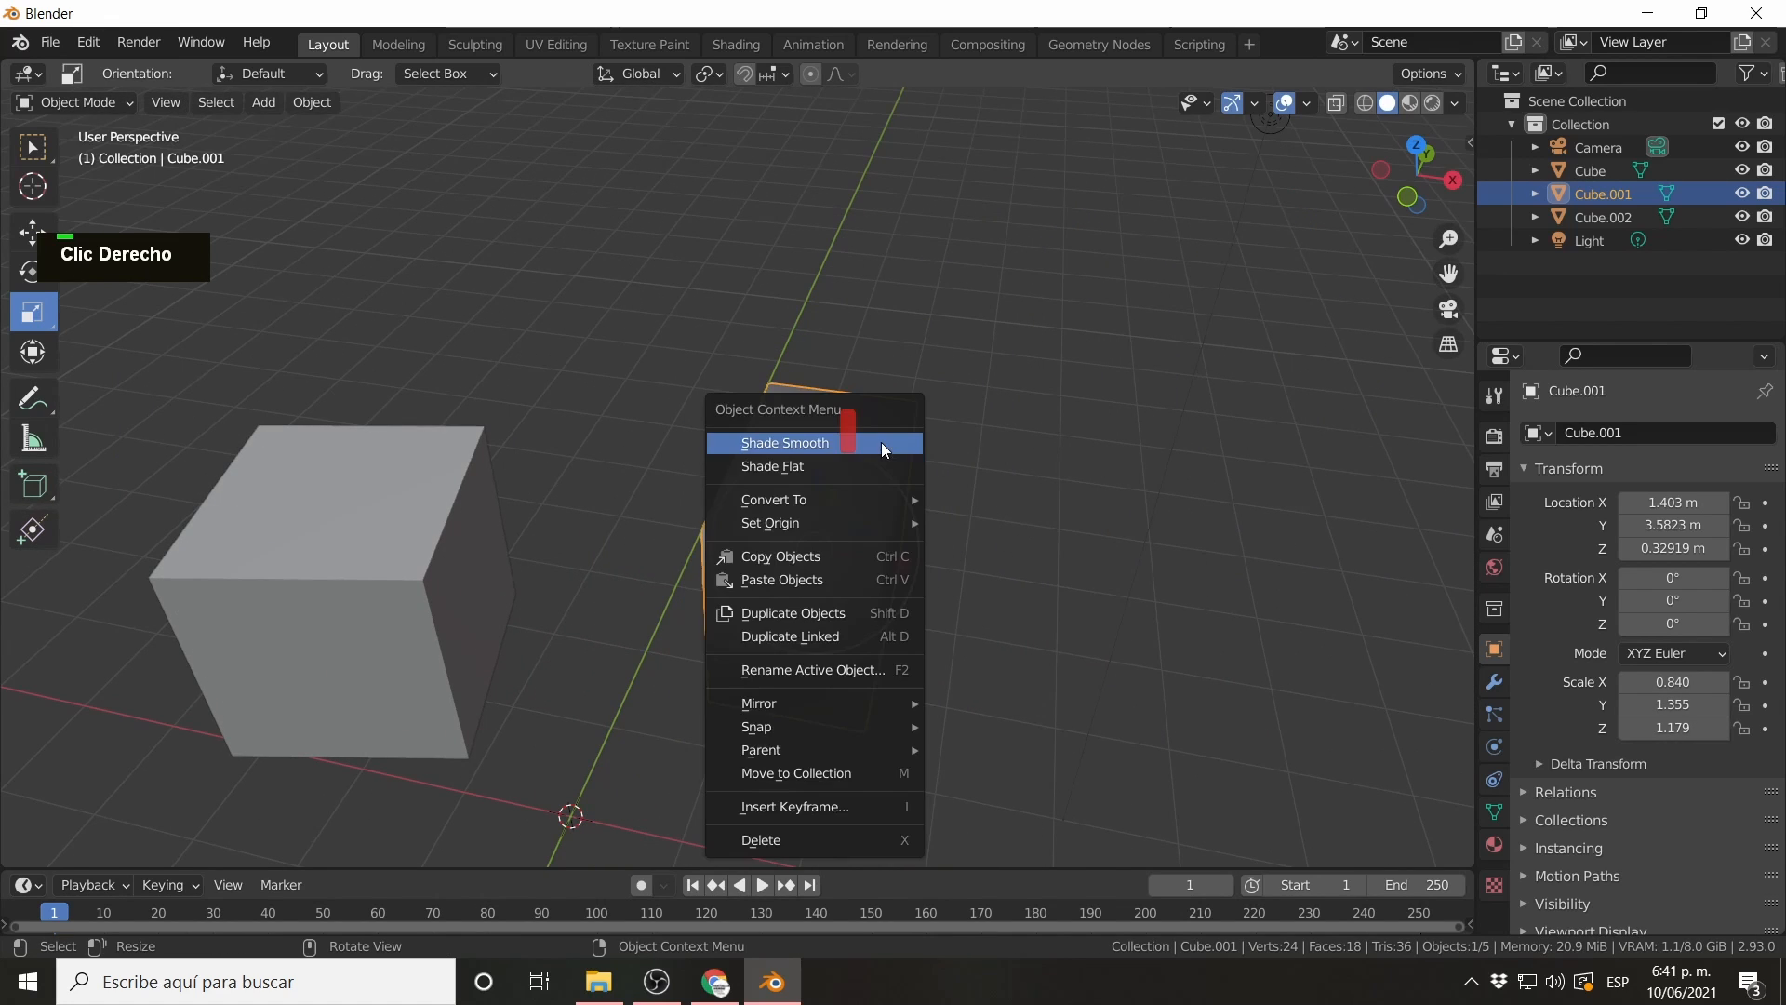
pyautogui.click(870, 459)
# Scale Cube.001 uniformly by a factor of exactly 1.5.
pyautogui.moveTo(890, 583); pyautogui.dragTo(936, 476, button='middle')
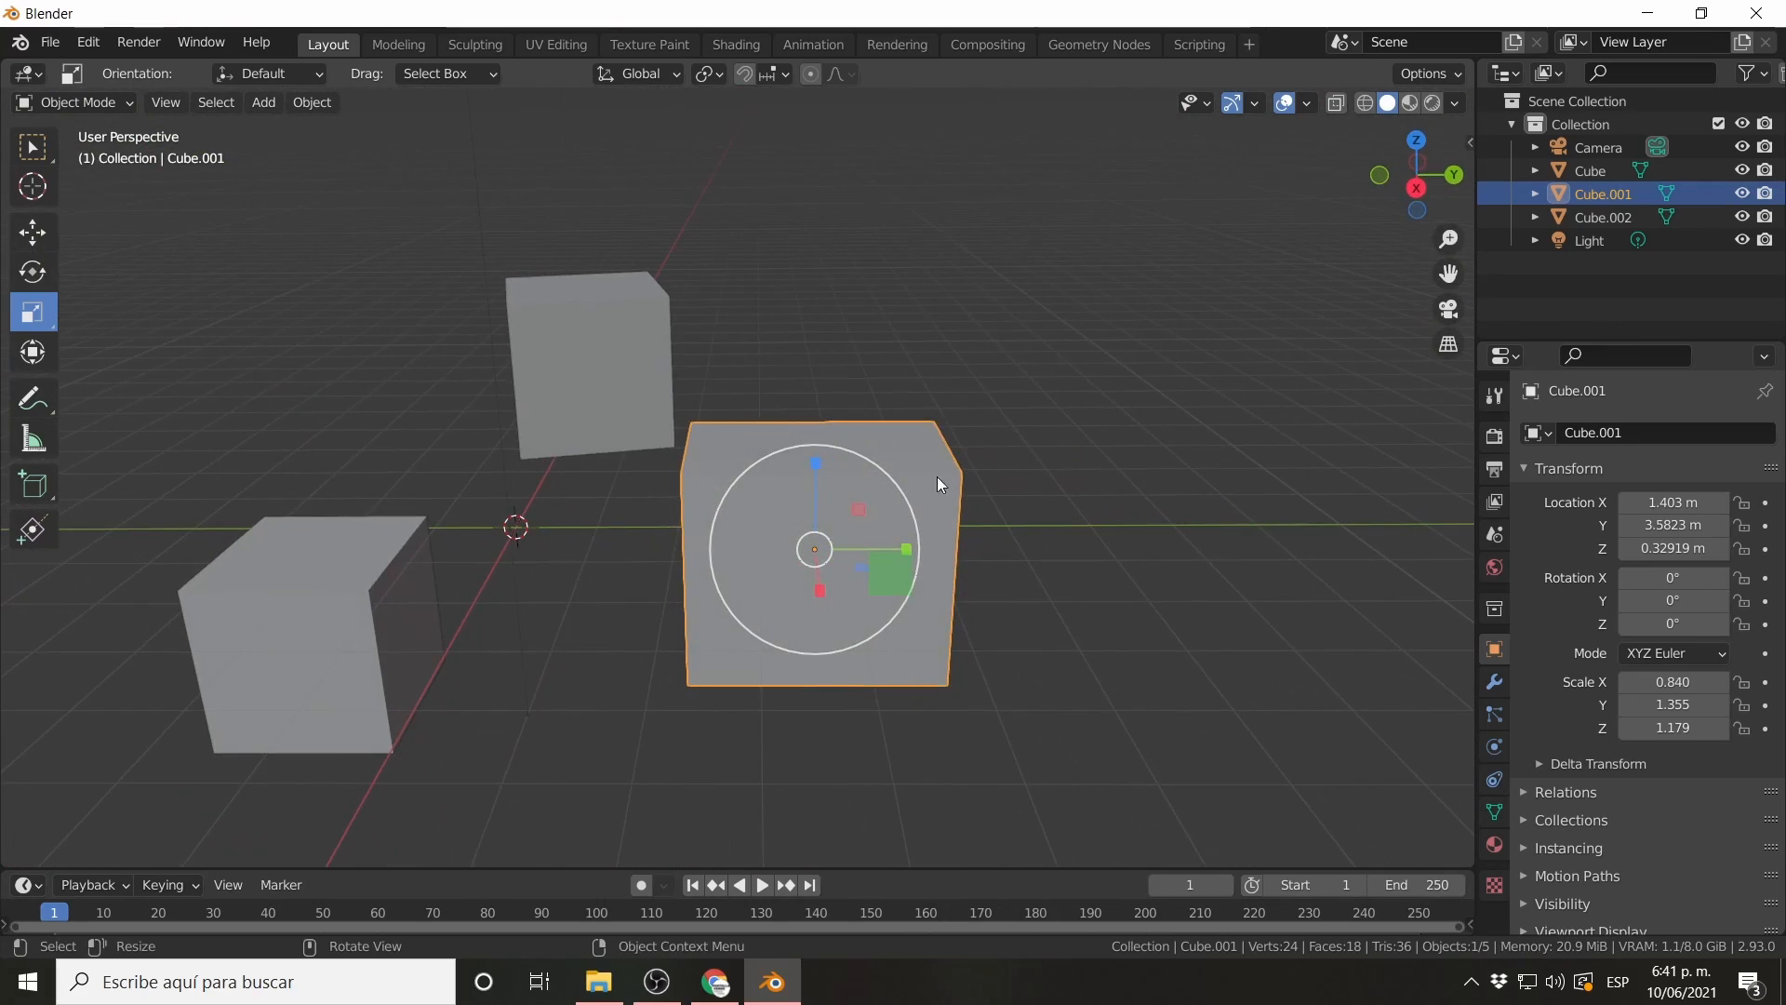
pyautogui.moveTo(938, 563); pyautogui.dragTo(977, 586, button='middle')
pyautogui.press('s')
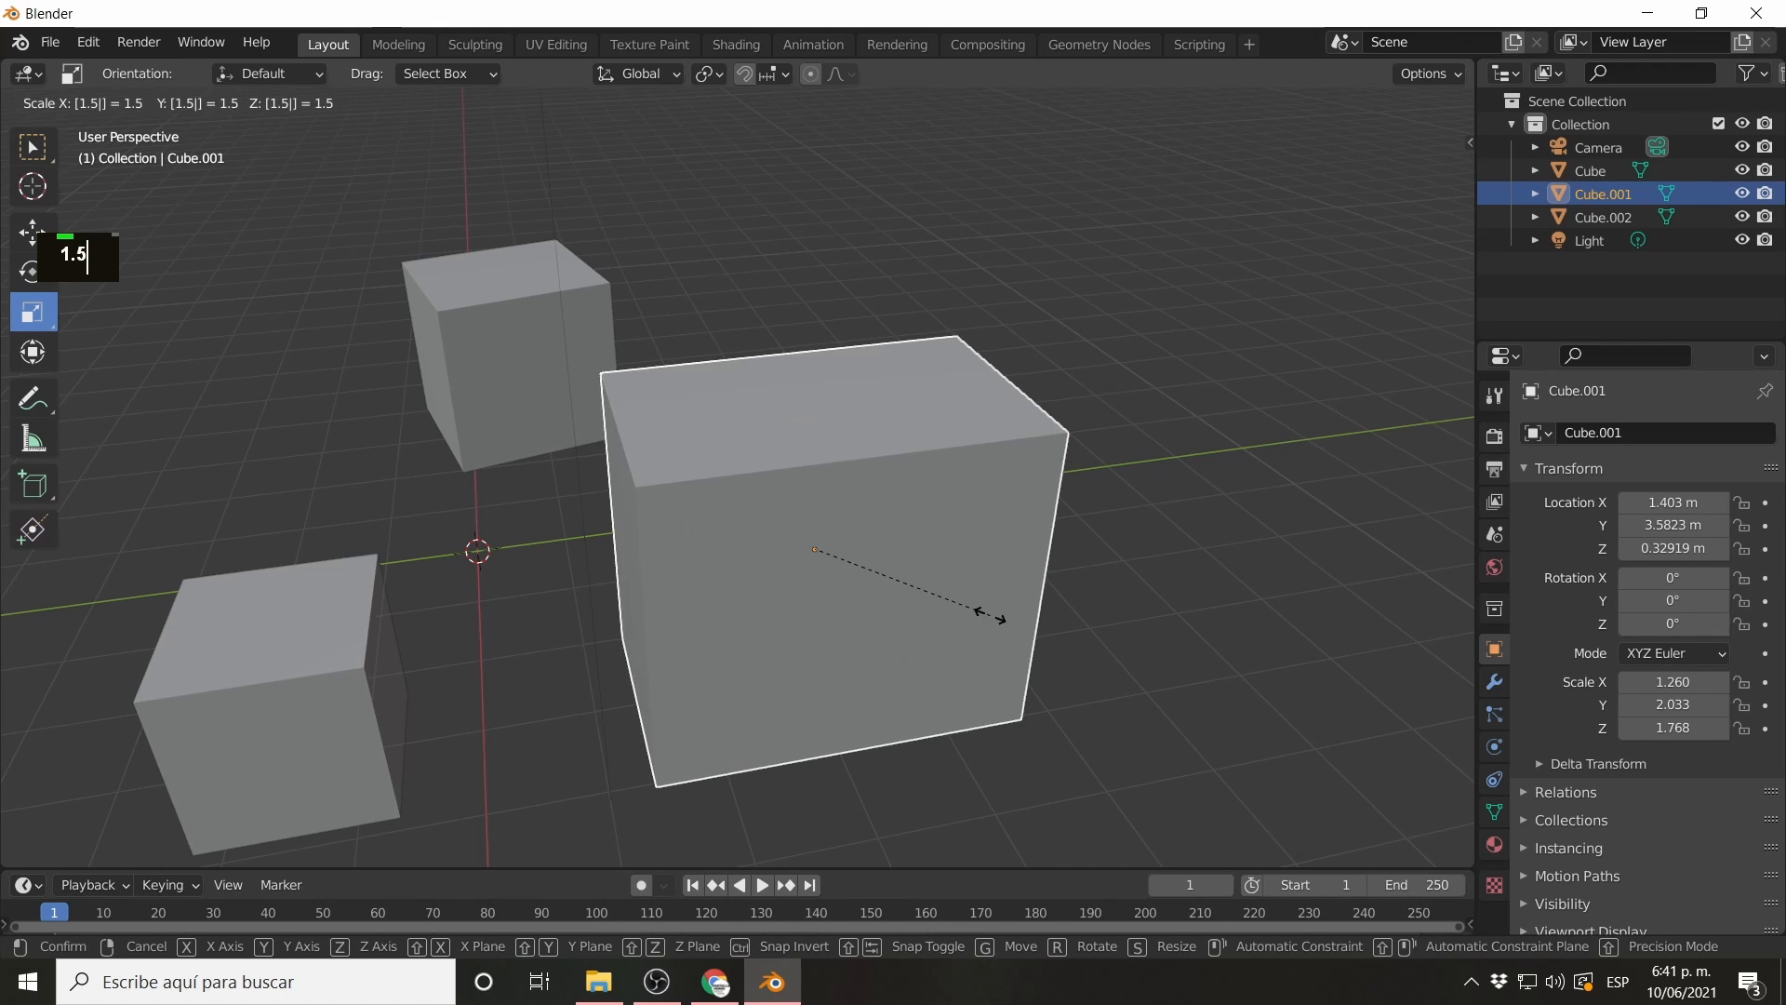
pyautogui.press('Return')
# Select Cube.002 and scale it uniformly by a factor of exactly 2.
pyautogui.moveTo(989, 616); pyautogui.dragTo(633, 484, button='middle')
pyautogui.keyDown('shift'); pyautogui.moveTo(633, 484); pyautogui.dragTo(829, 396, button='middle'); pyautogui.keyUp('shift')
pyautogui.click(830, 400)
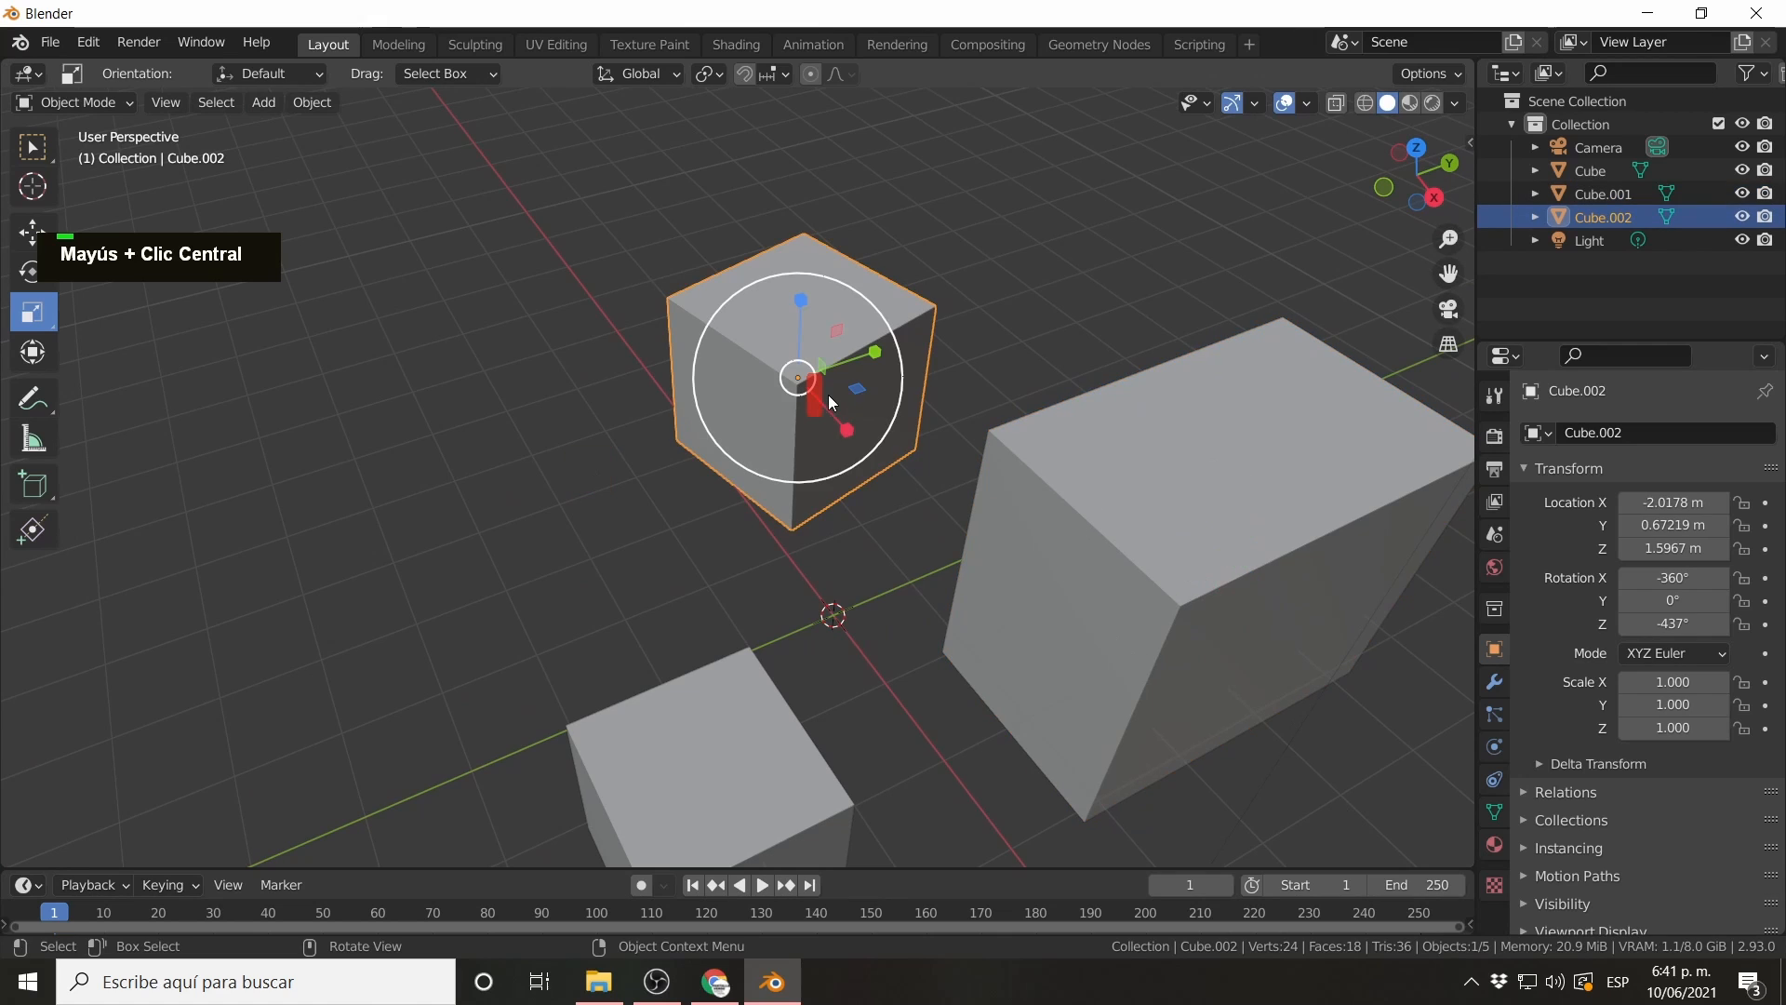
pyautogui.press('s')
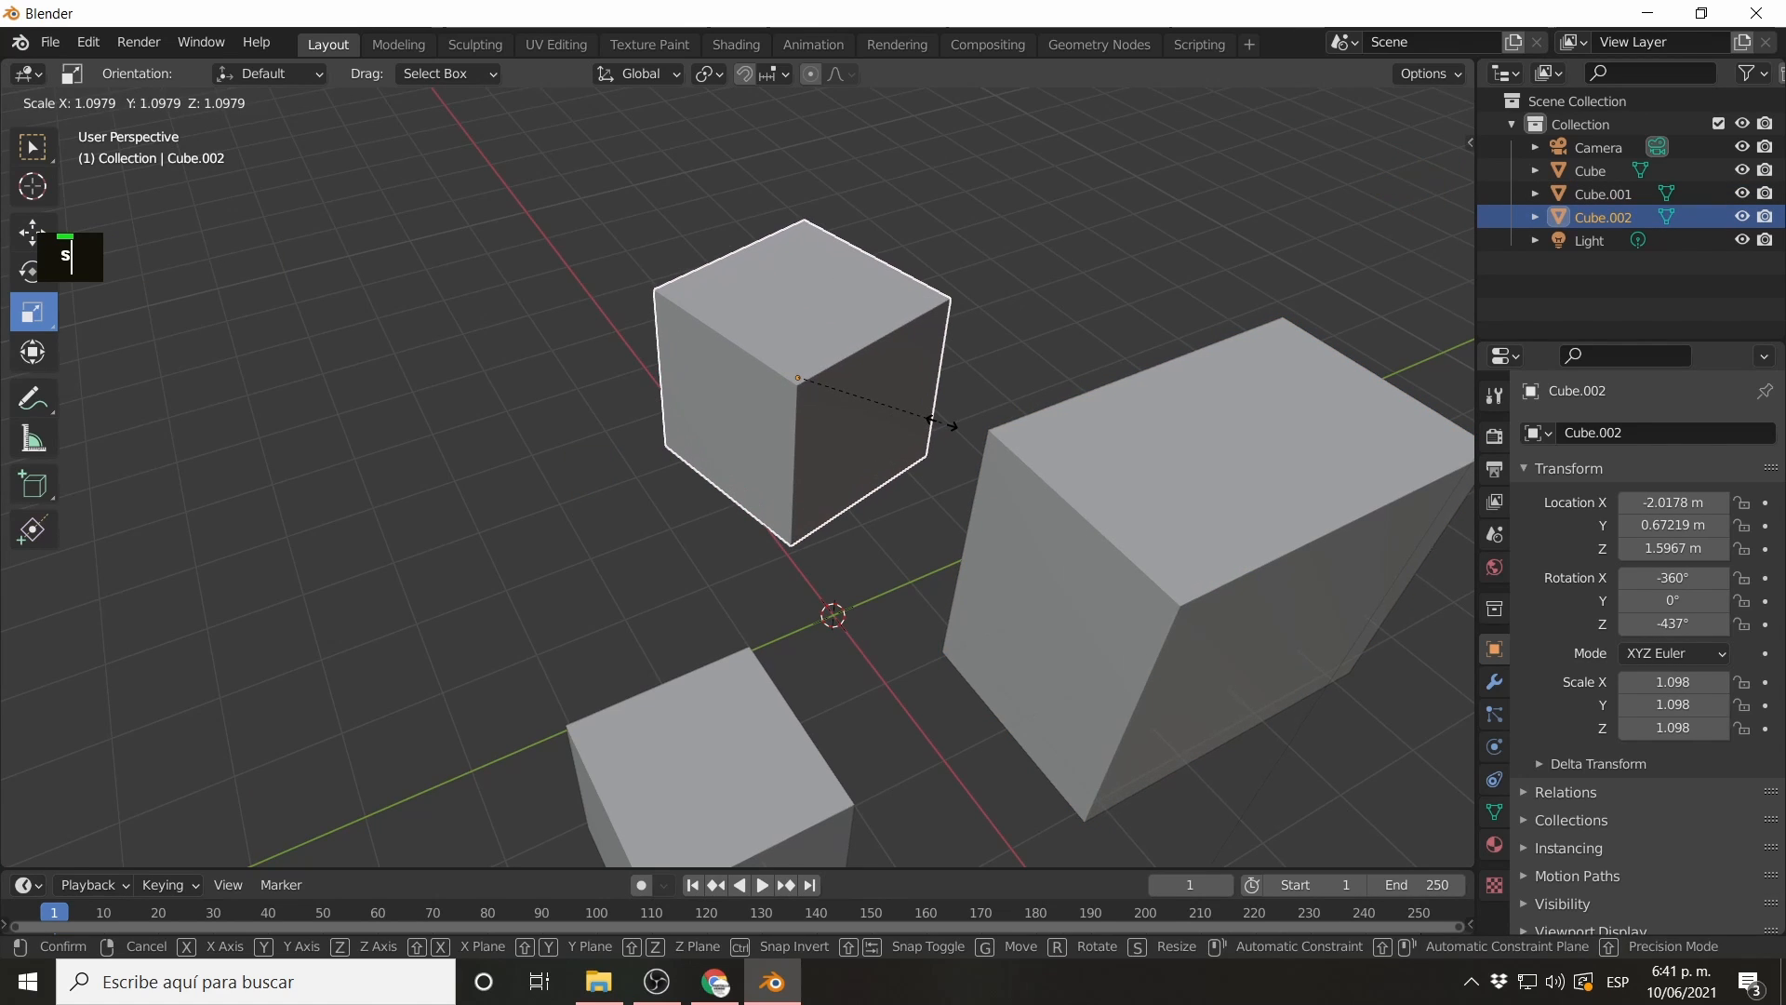
pyautogui.press('2')
pyautogui.press('Return')
# Switch from the Scale tool to its Scale Cage variant.
pyautogui.moveTo(1007, 454); pyautogui.dragTo(1048, 519, button='middle')
pyautogui.keyDown('shift'); pyautogui.moveTo(965, 460); pyautogui.dragTo(826, 432, button='middle'); pyautogui.keyUp('shift')
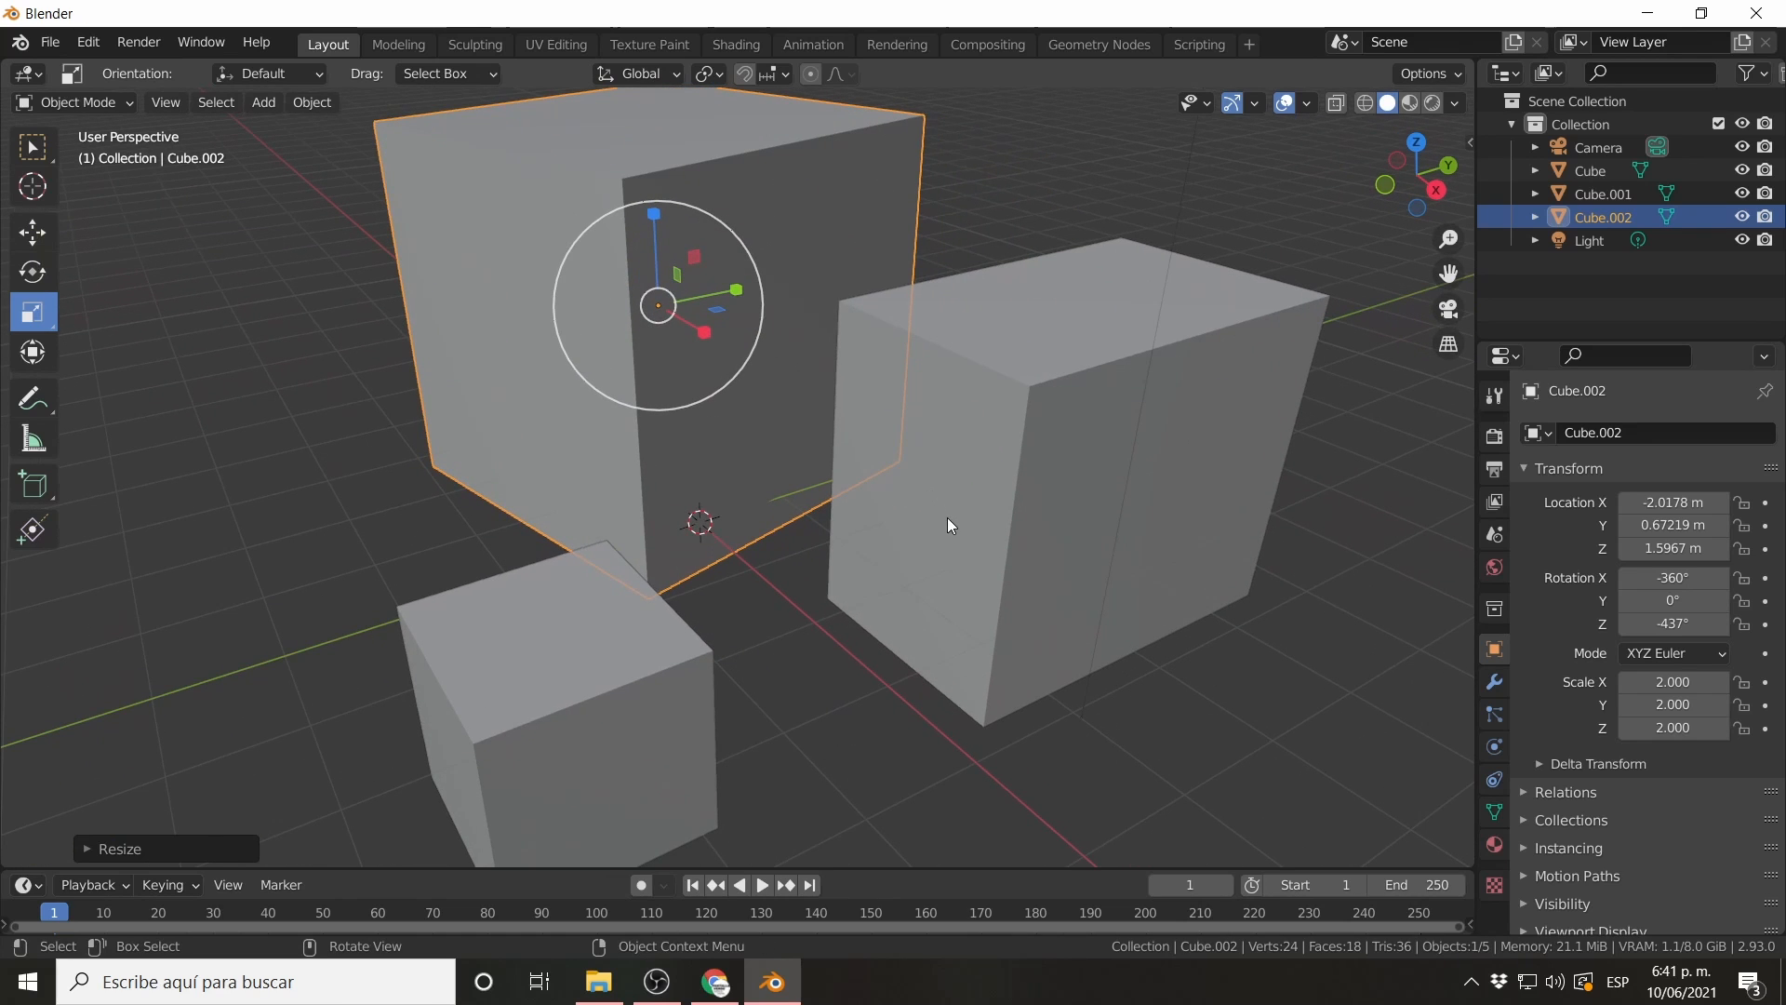
pyautogui.scroll(-3, 953, 523)
pyautogui.moveTo(954, 522); pyautogui.dragTo(1319, 592, button='middle')
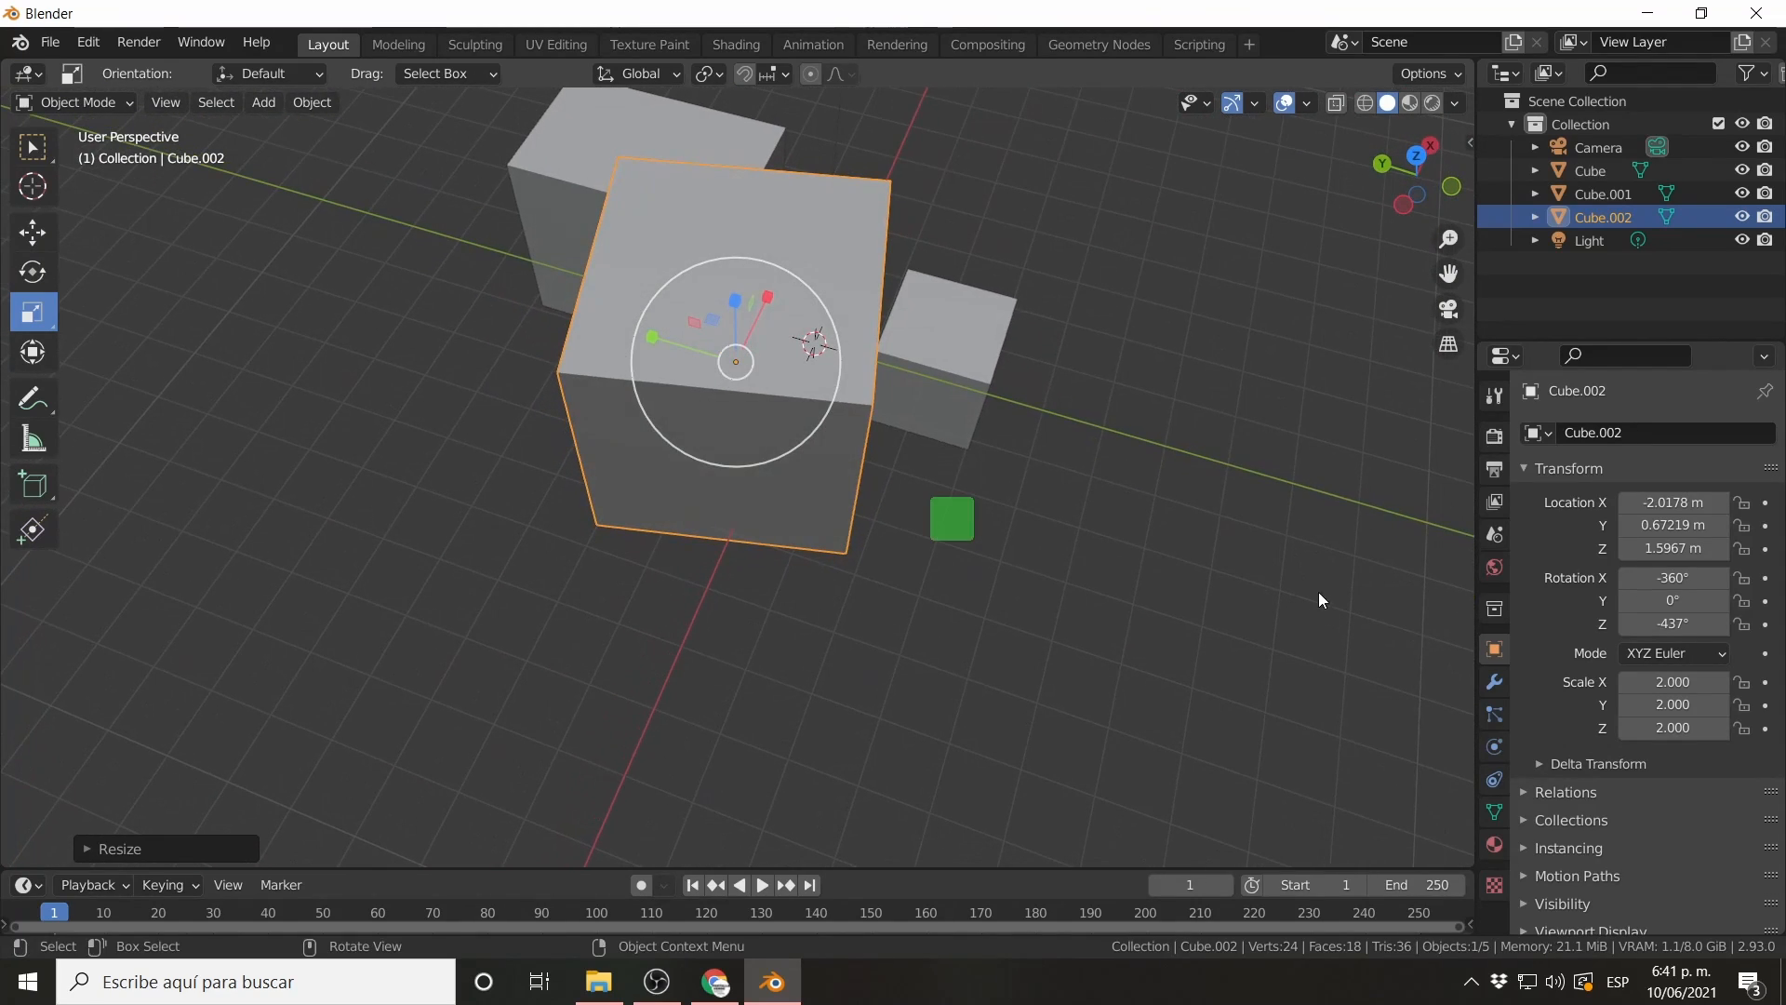
pyautogui.click(36, 322)
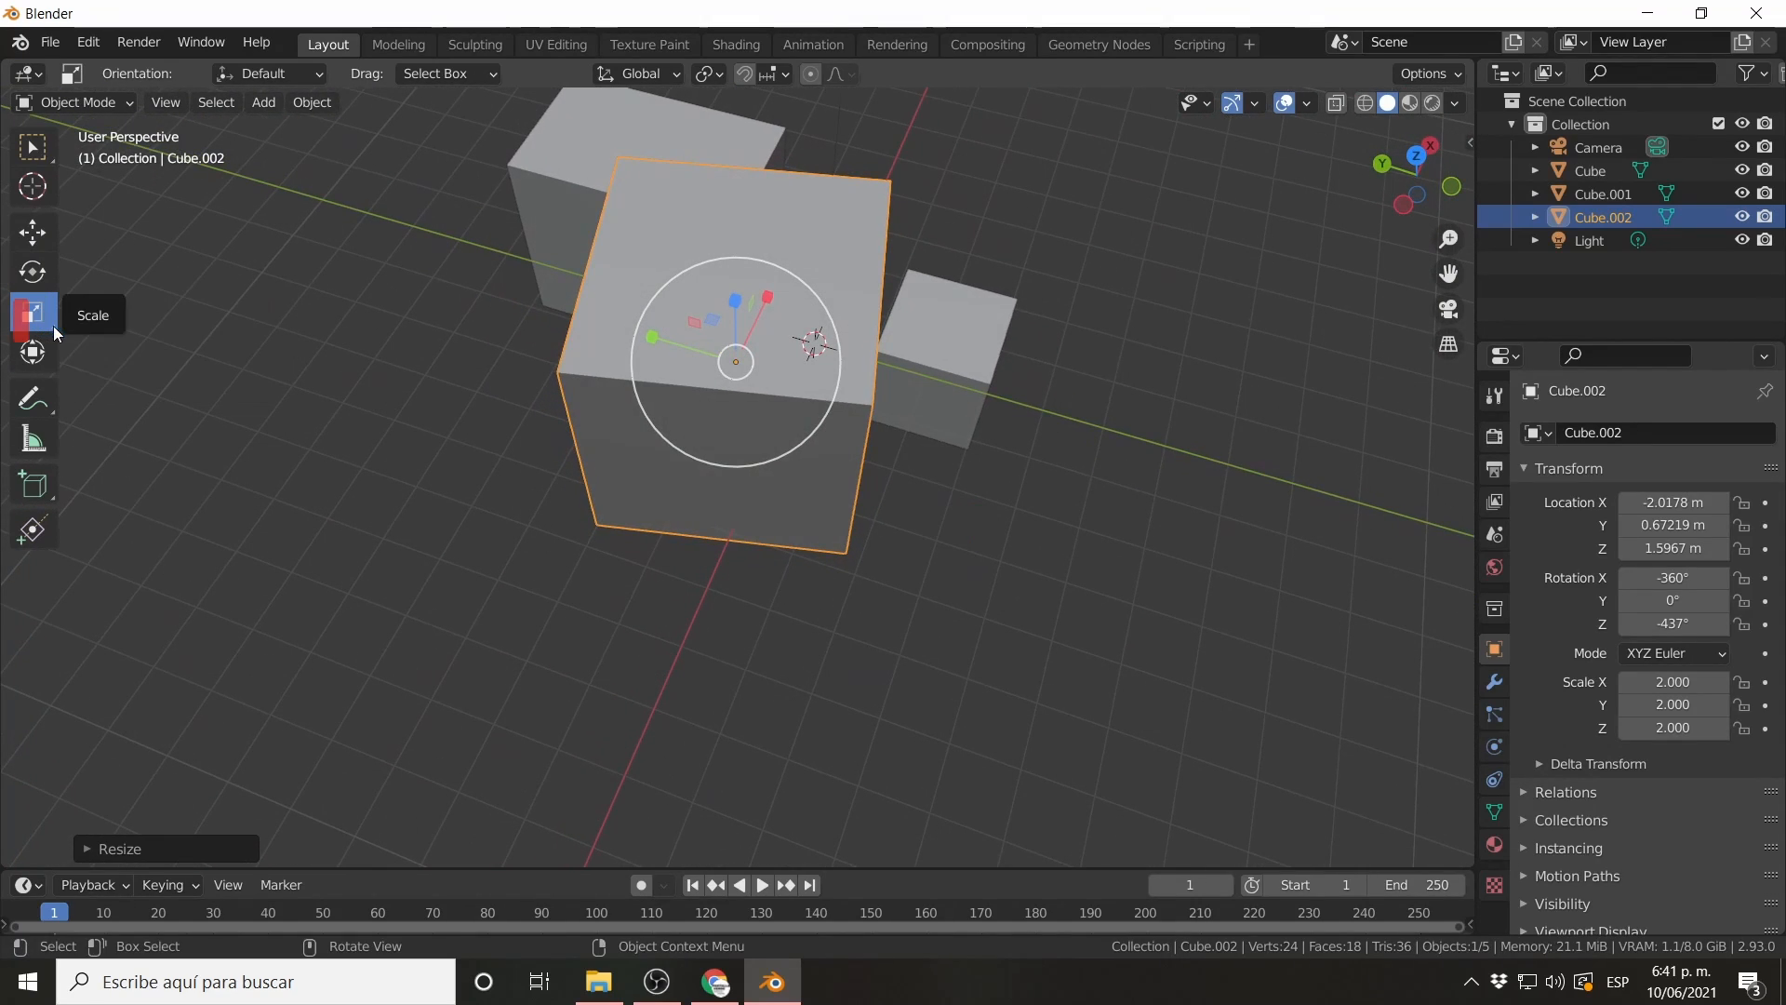
pyautogui.press('ctrl')
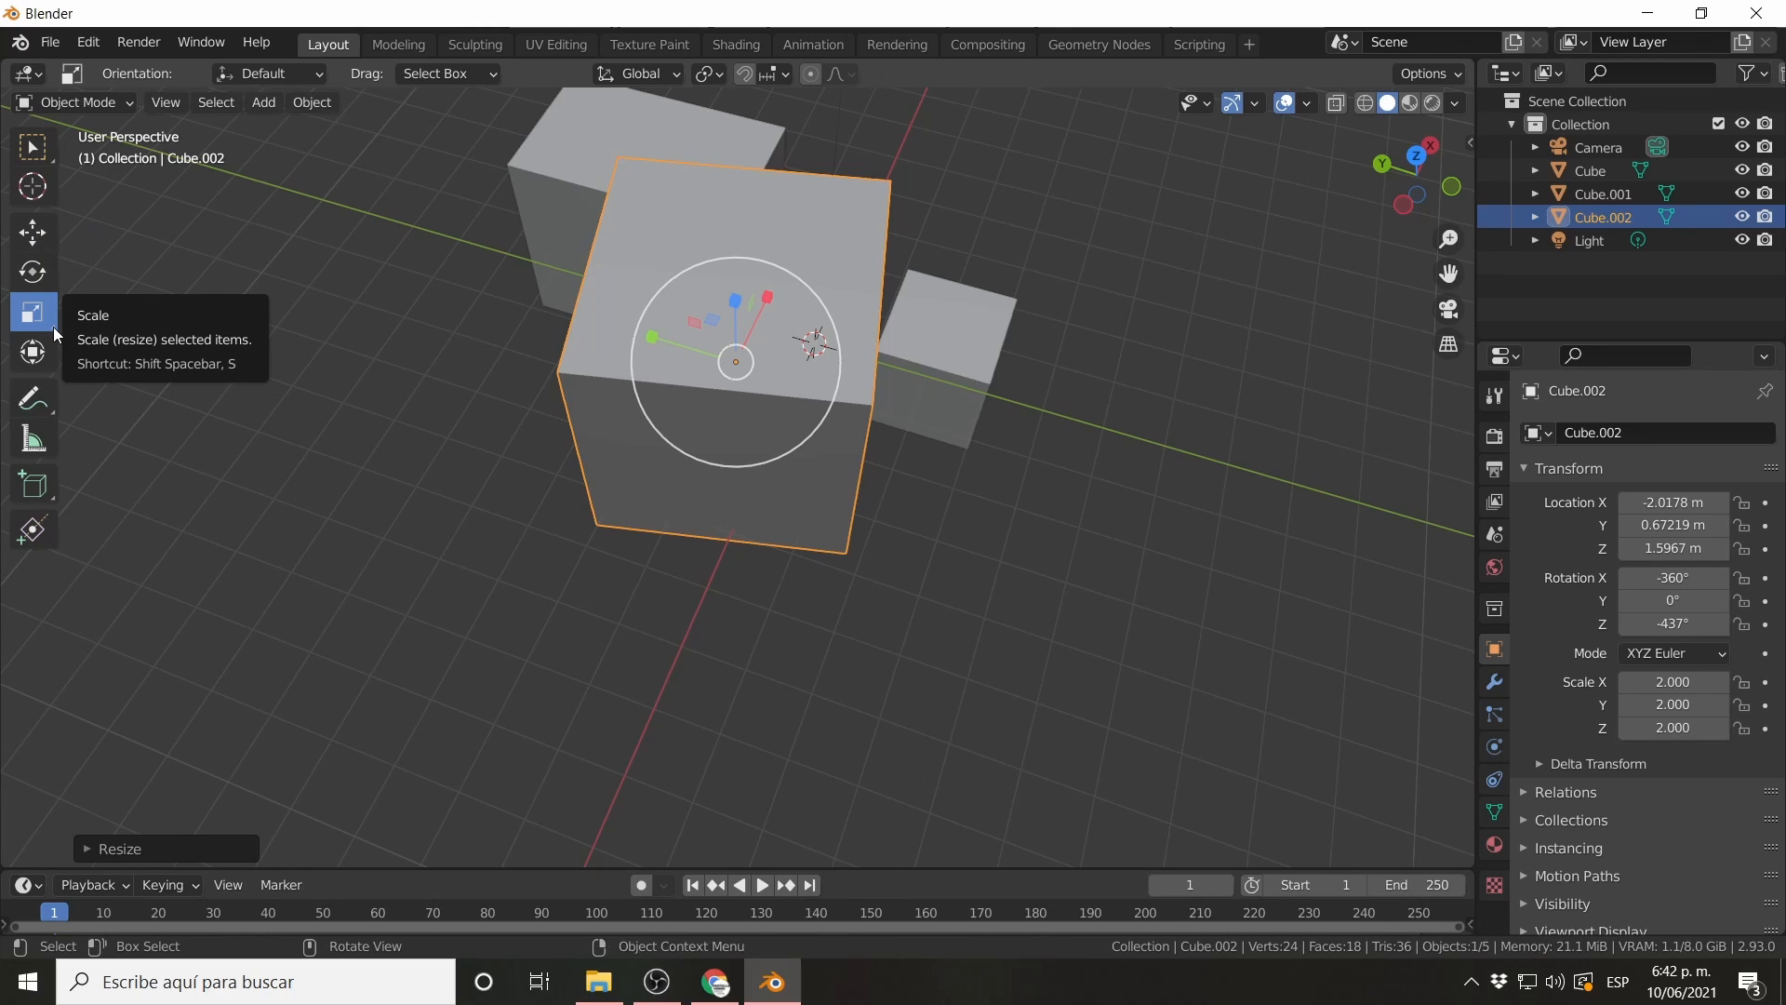
pyautogui.click(53, 326)
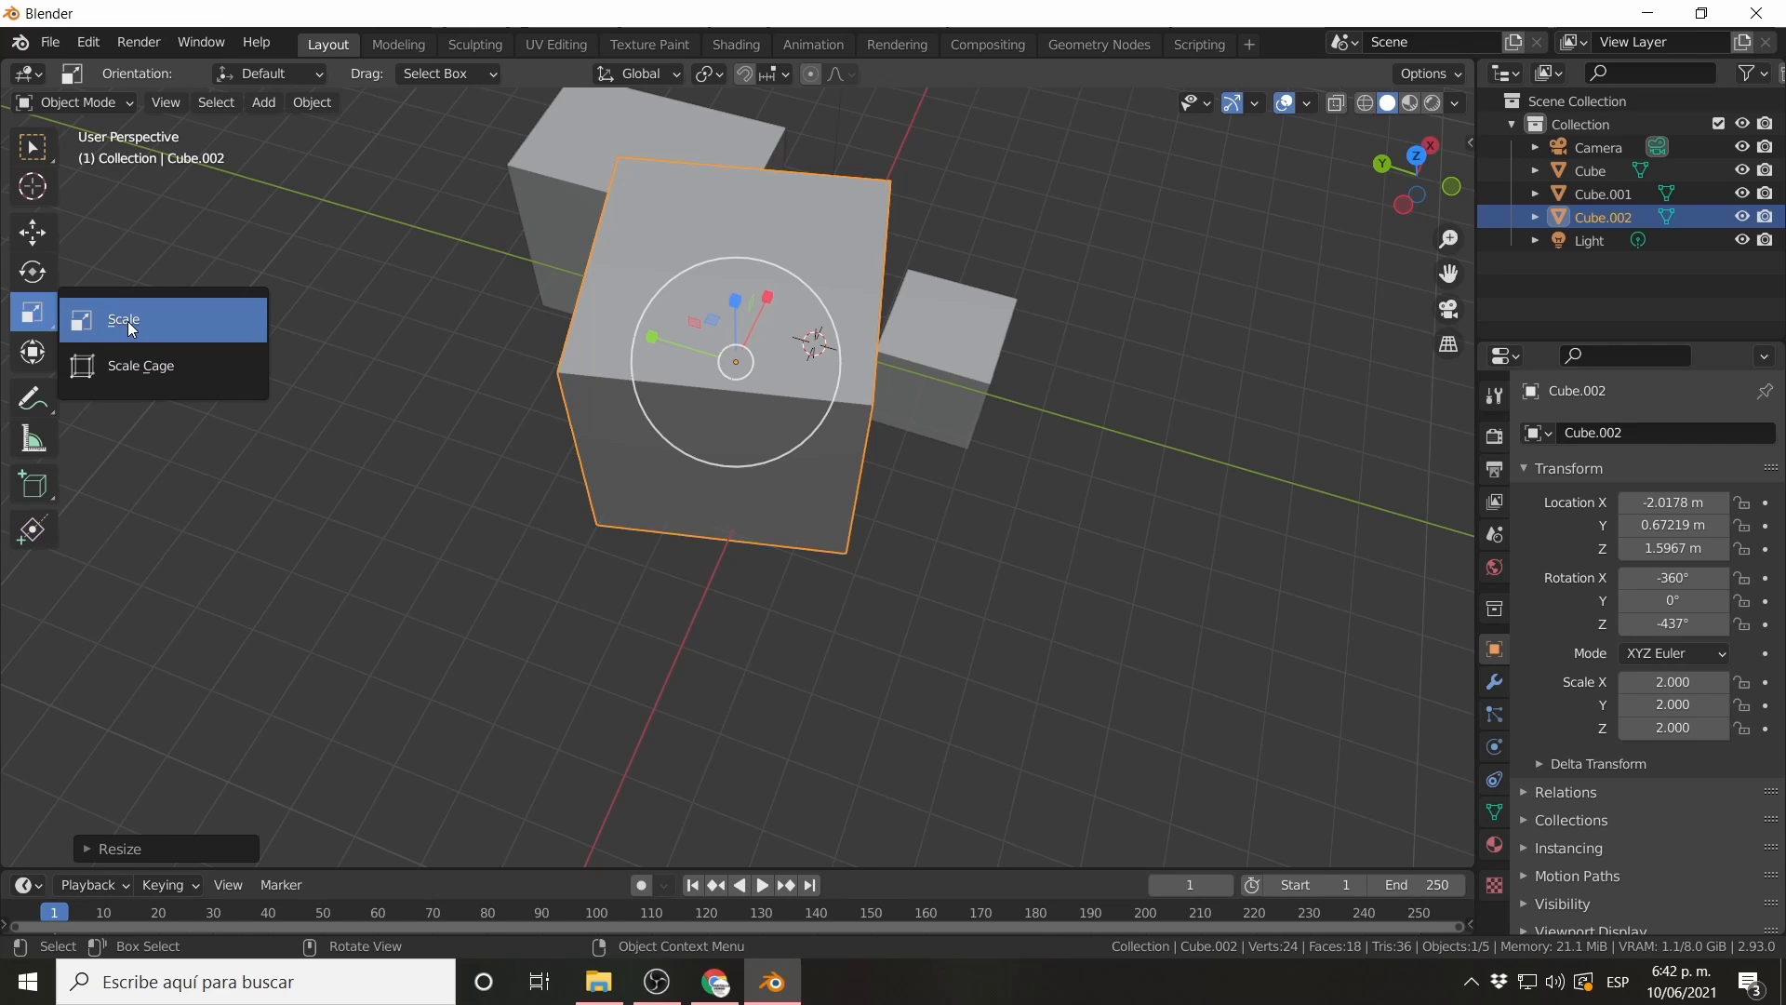
pyautogui.click(143, 374)
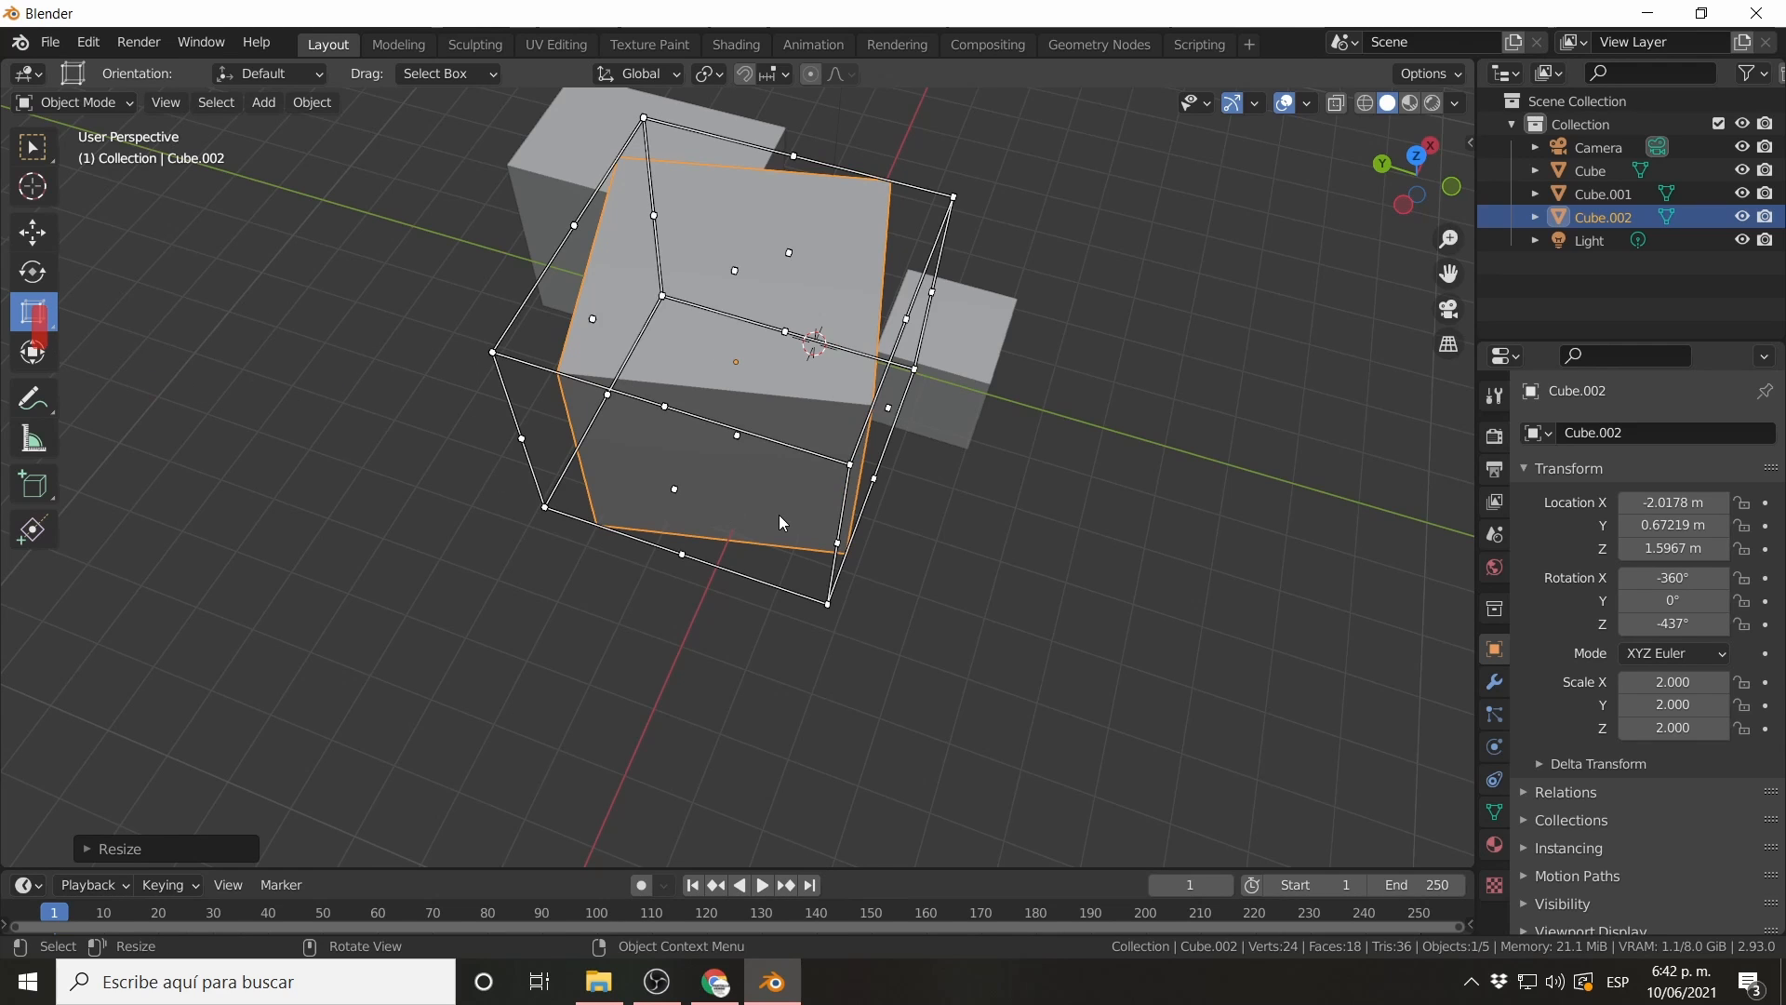
# Select the smallest cube, Cube, and stretch it with the scale cage to about 2.23 in X and 3.50 in Y.
pyautogui.moveTo(848, 421); pyautogui.dragTo(919, 668, button='middle')
pyautogui.click(818, 703)
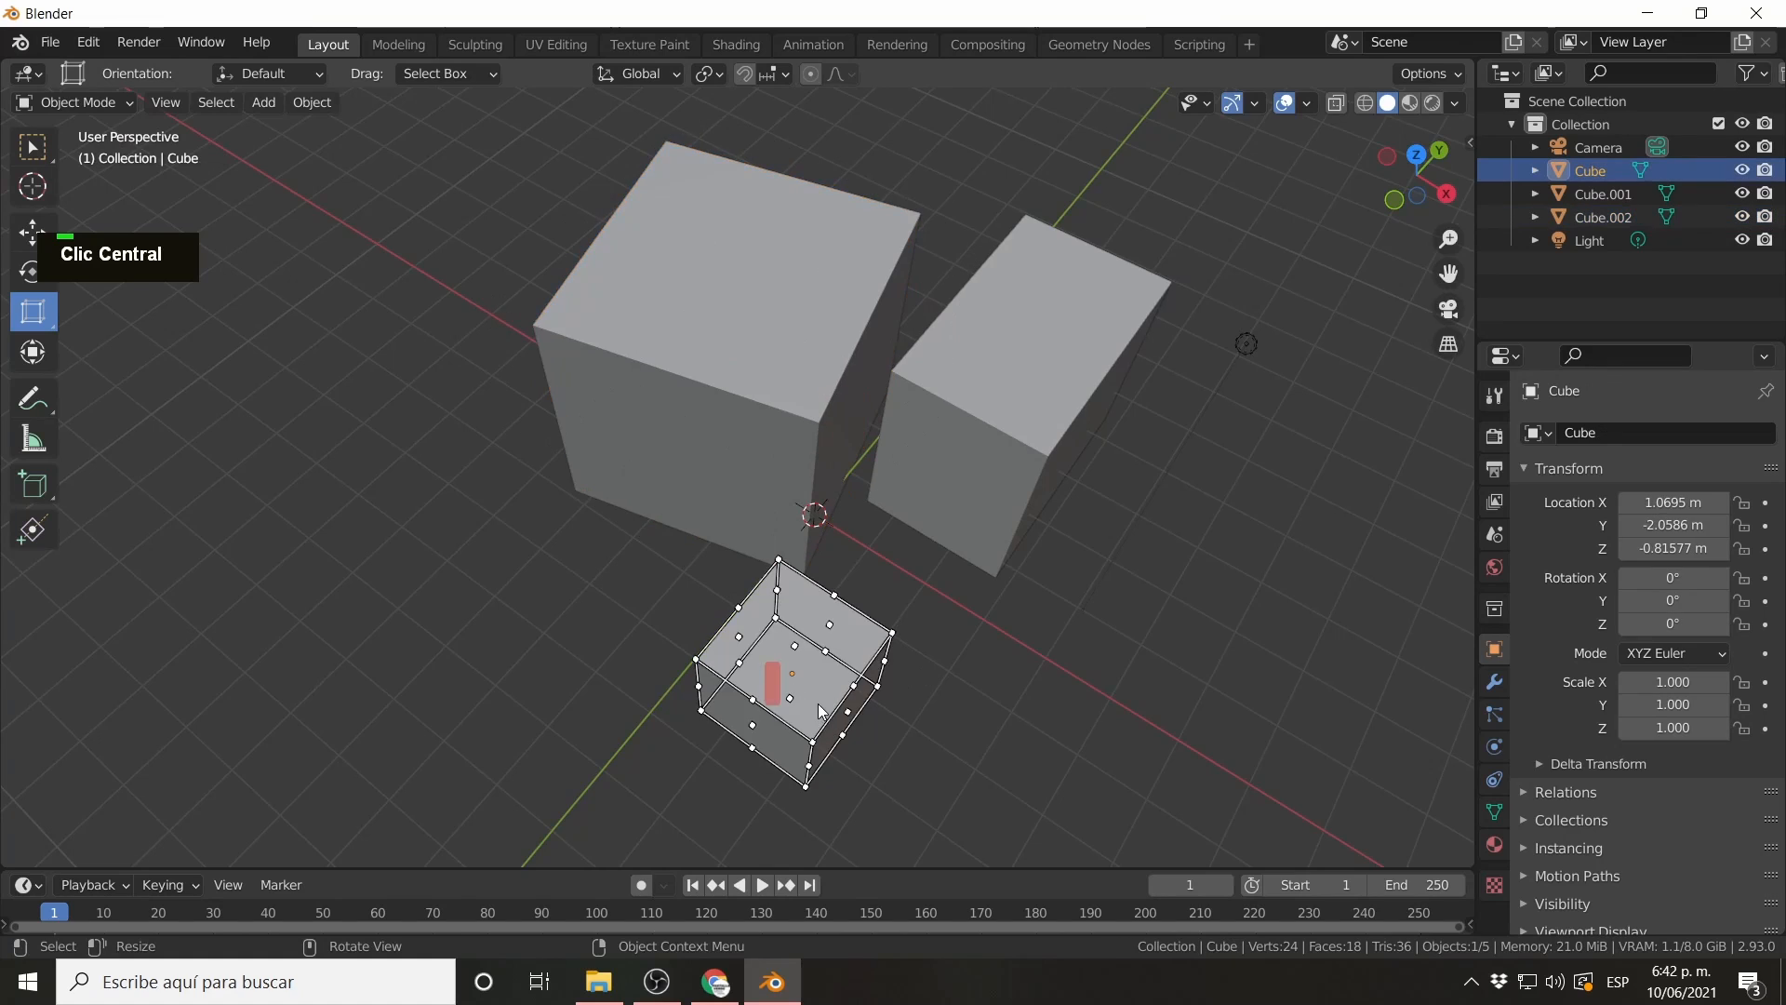
pyautogui.moveTo(818, 703); pyautogui.dragTo(860, 561, button='middle')
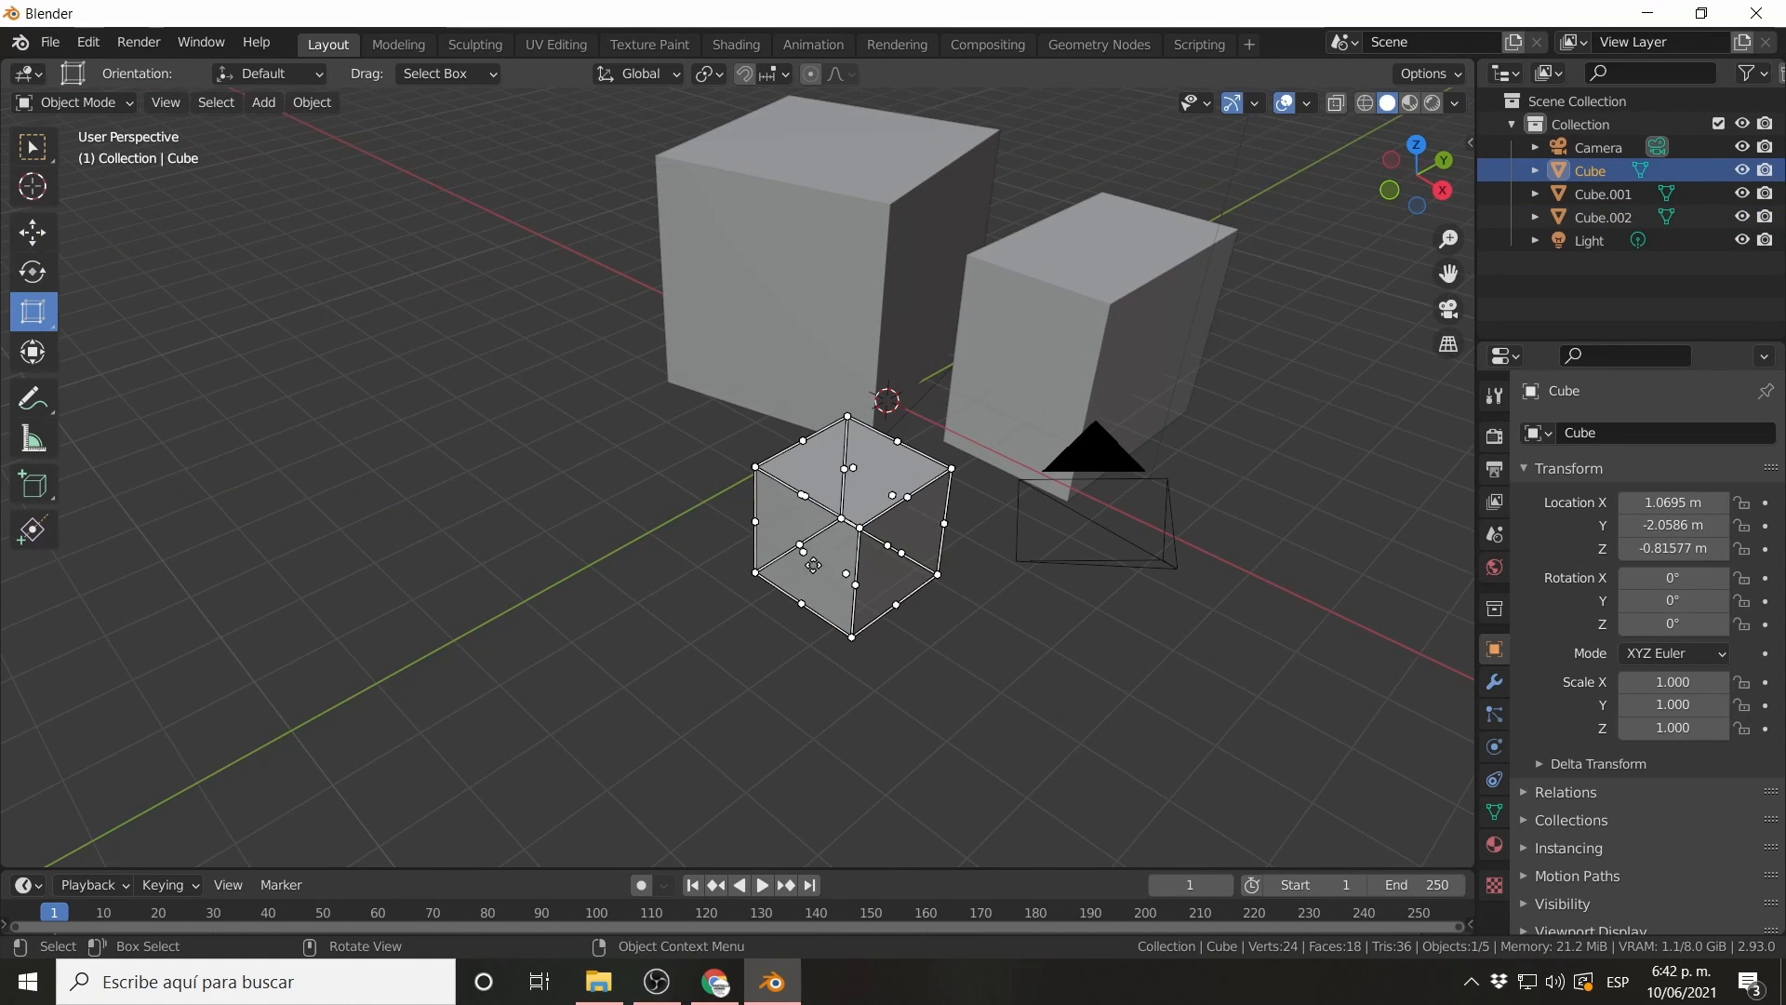
pyautogui.moveTo(805, 556); pyautogui.dragTo(619, 754)
pyautogui.moveTo(780, 639); pyautogui.dragTo(934, 671)
# Enlarge Cube further with the scale cage's face handles to about 3.37 in X and 1.92 in Z.
pyautogui.moveTo(769, 633); pyautogui.dragTo(979, 642, button='middle')
pyautogui.keyDown('shift'); pyautogui.moveTo(680, 627); pyautogui.dragTo(917, 391, button='middle'); pyautogui.keyUp('shift')
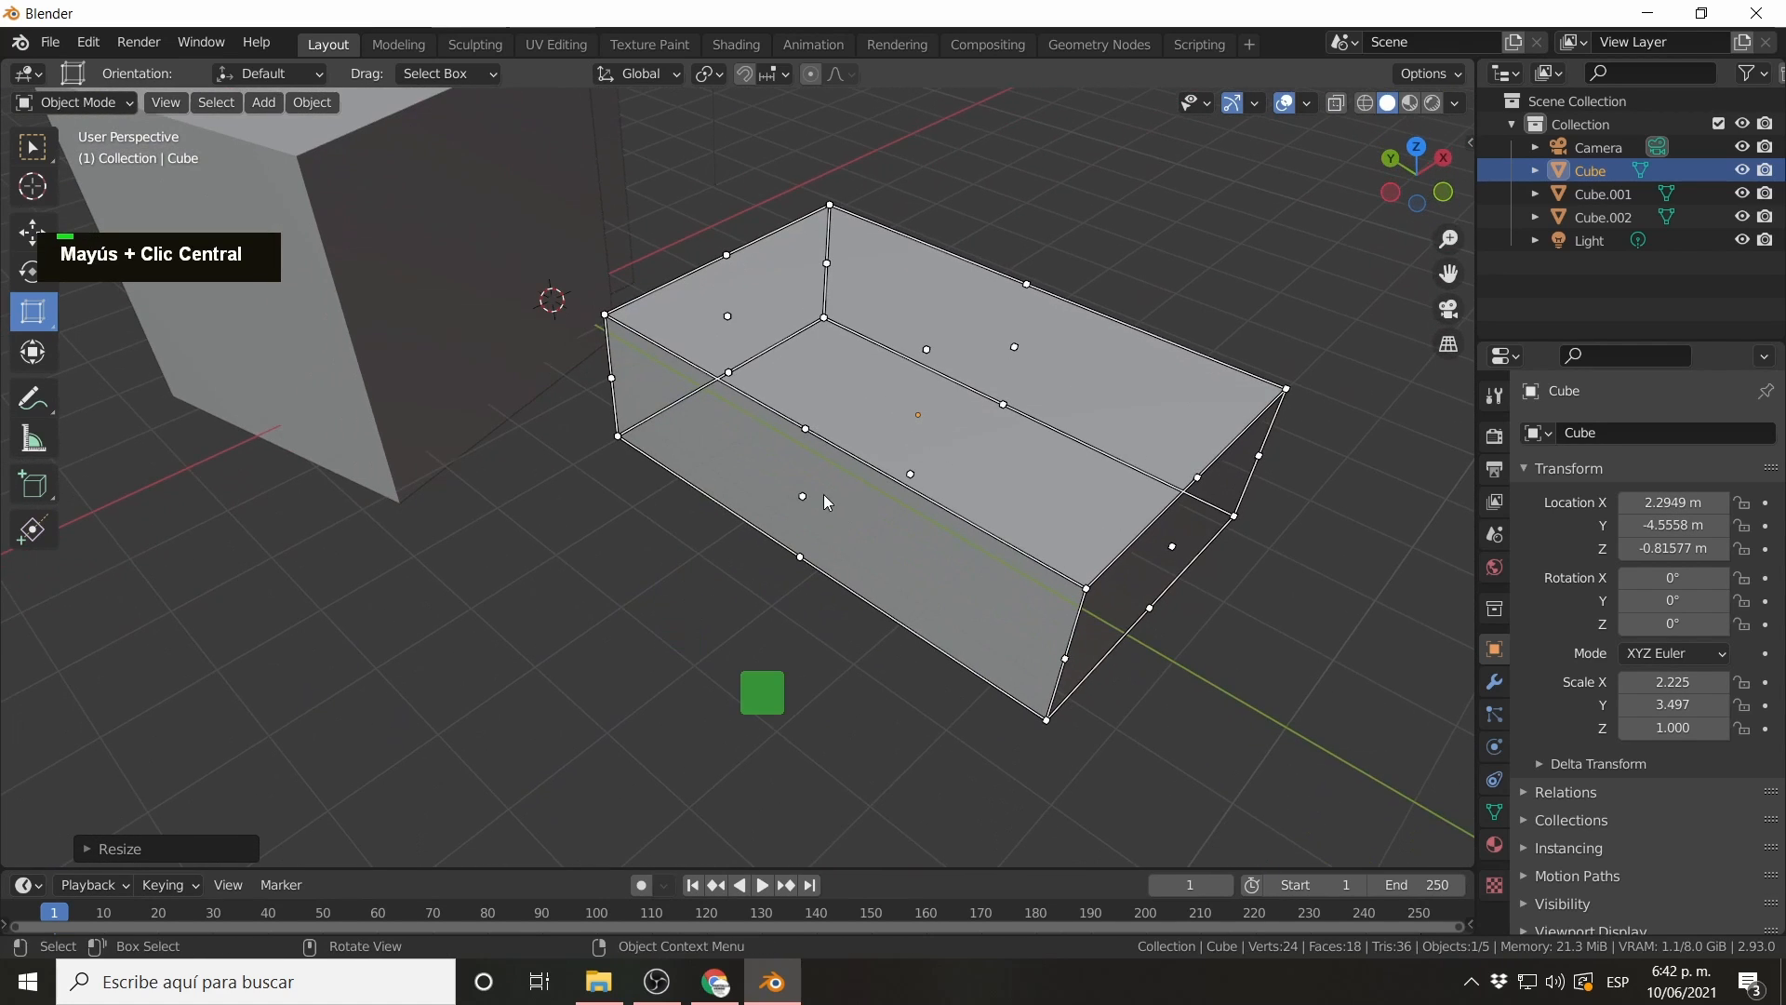
pyautogui.moveTo(803, 501); pyautogui.dragTo(651, 577)
pyautogui.moveTo(868, 388); pyautogui.dragTo(925, 261)
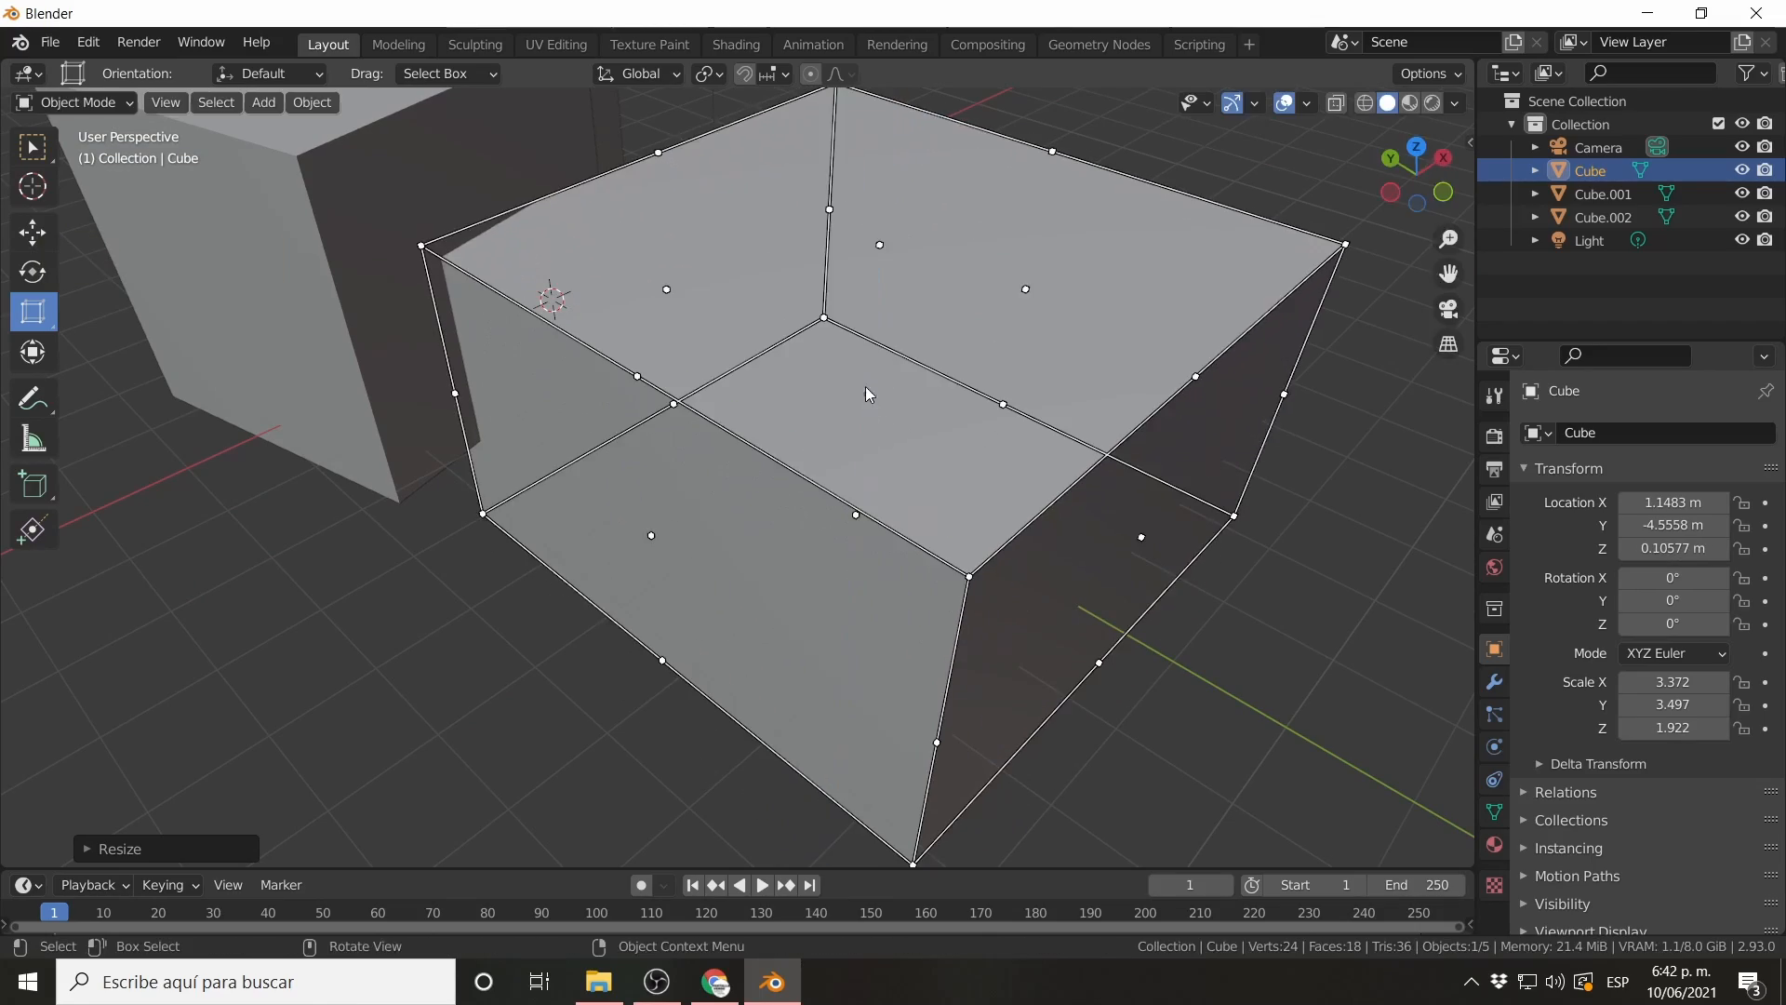
# Switch from Scale Cage back to the standard Scale tool and shrink Cube along X to a scale of about 2.36.
pyautogui.moveTo(856, 539); pyautogui.dragTo(1029, 488, button='middle')
pyautogui.scroll(-3, 886, 522)
pyautogui.scroll(1, 1028, 487)
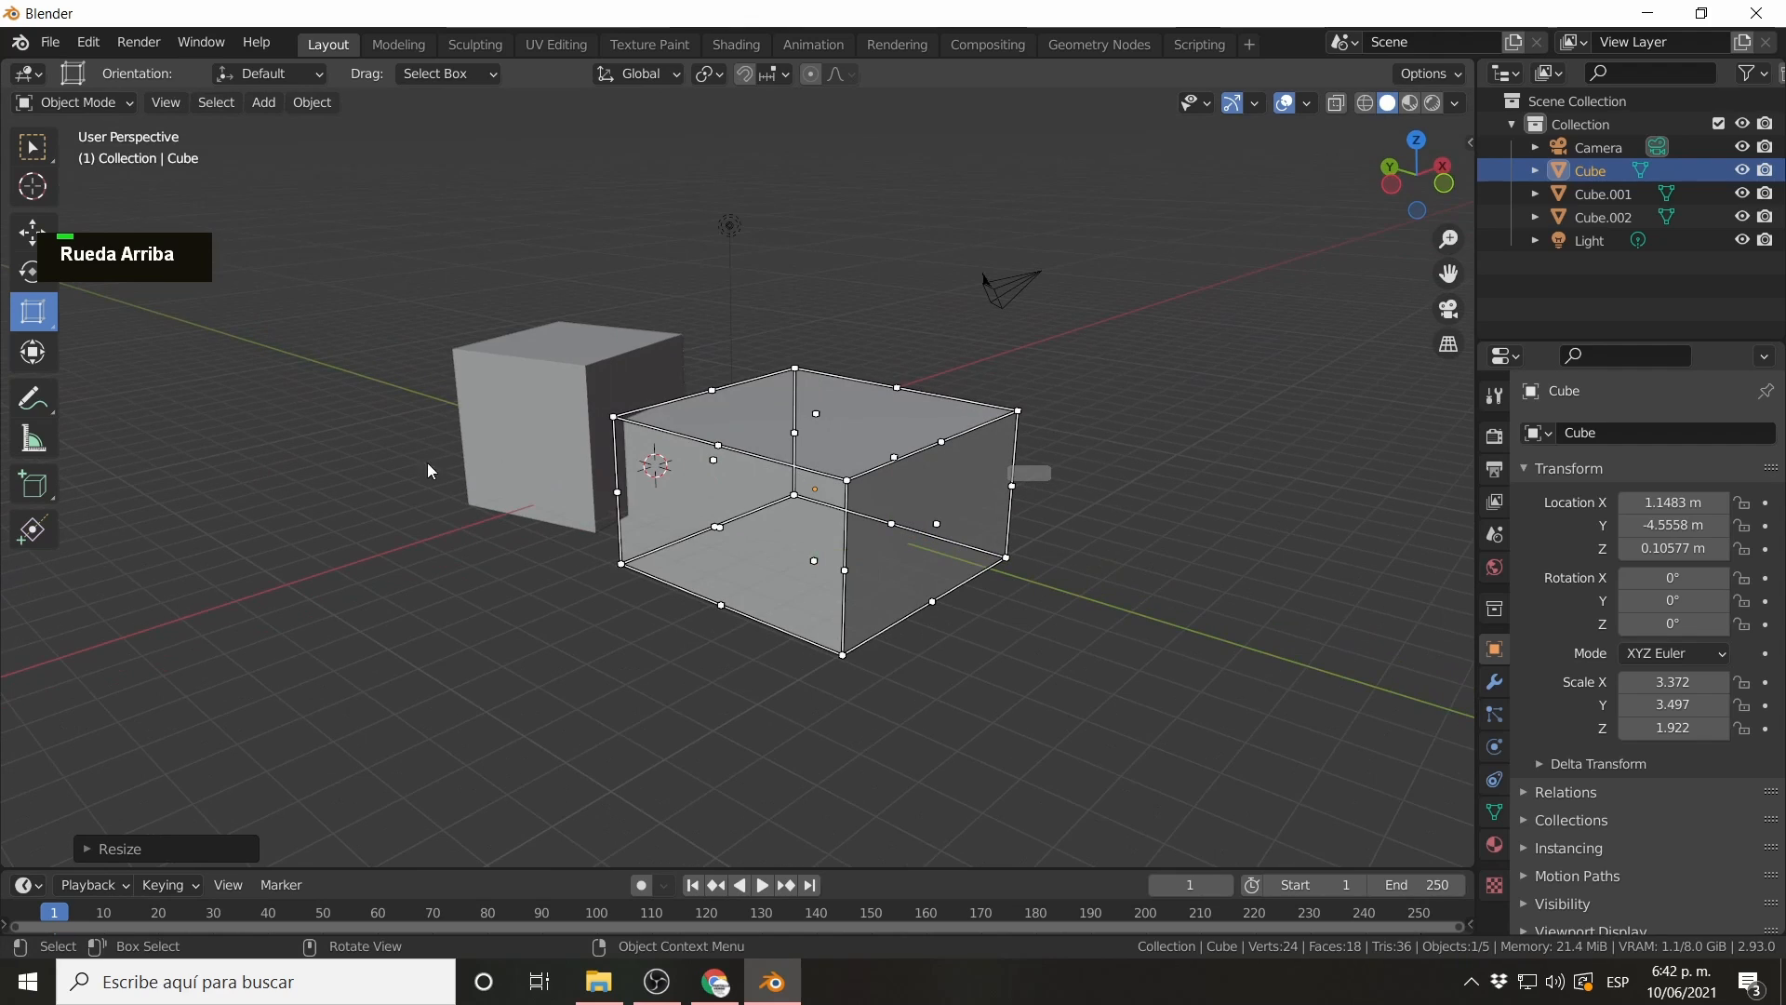
pyautogui.click(43, 313)
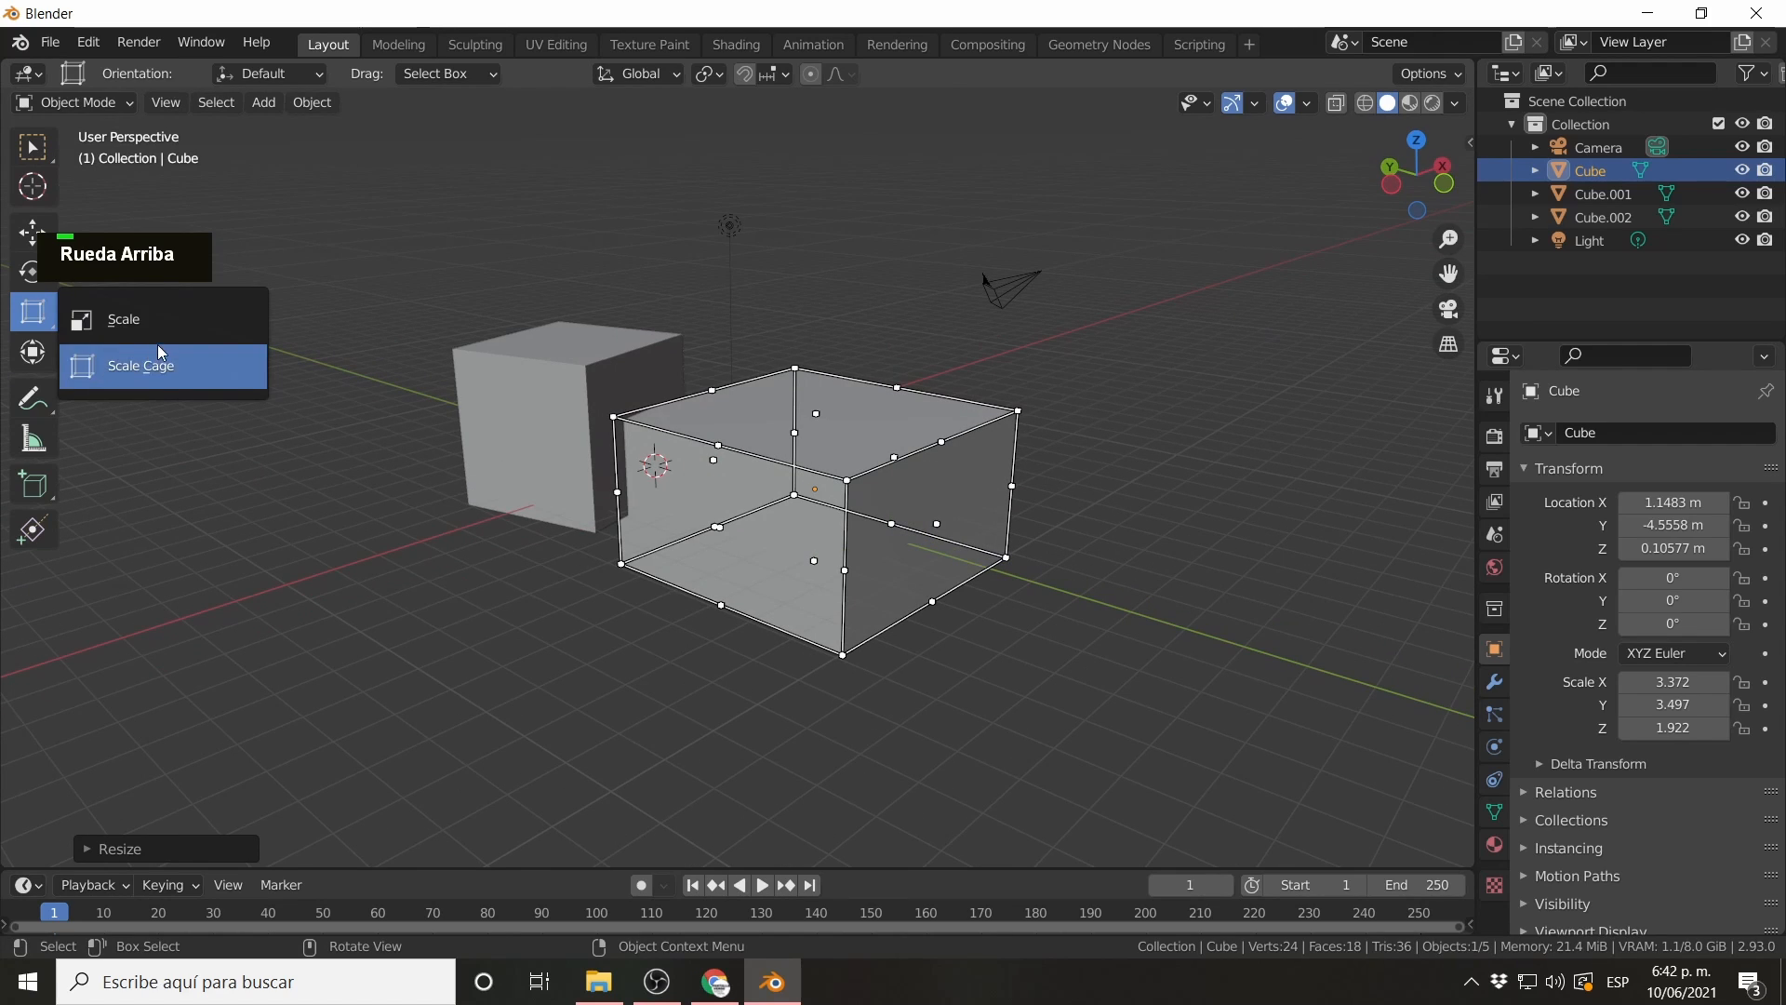
pyautogui.click(141, 326)
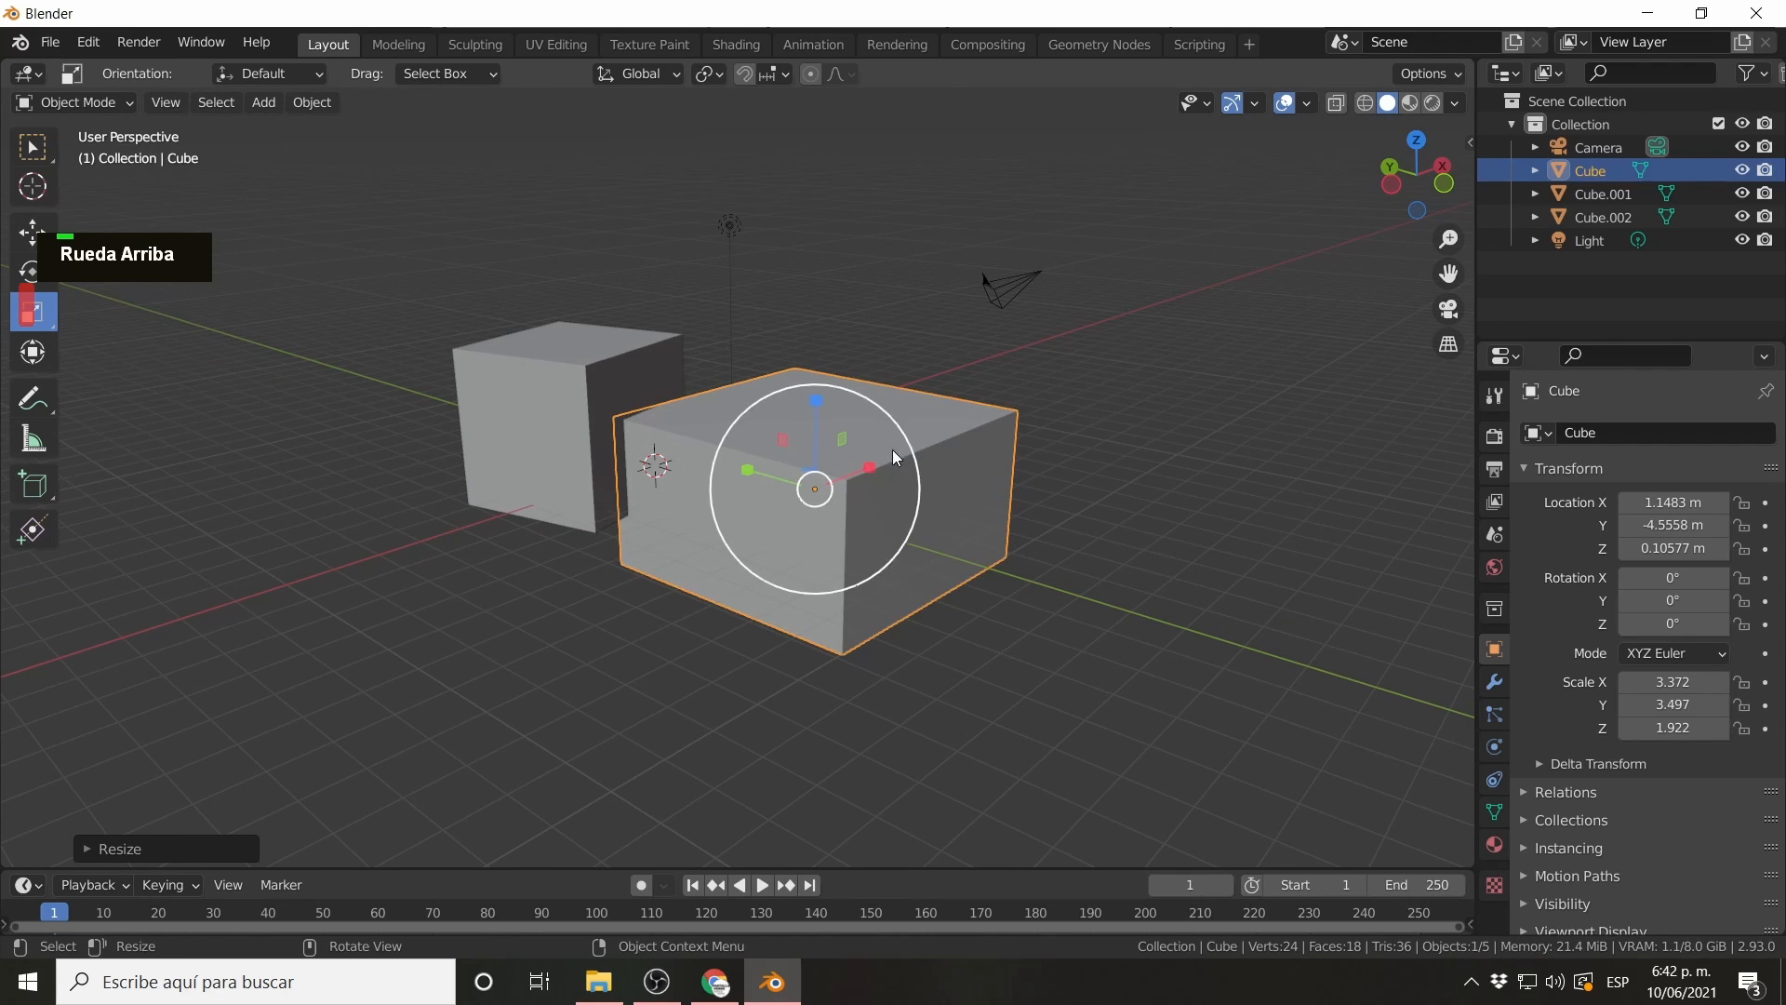
pyautogui.moveTo(891, 450); pyautogui.dragTo(861, 502)
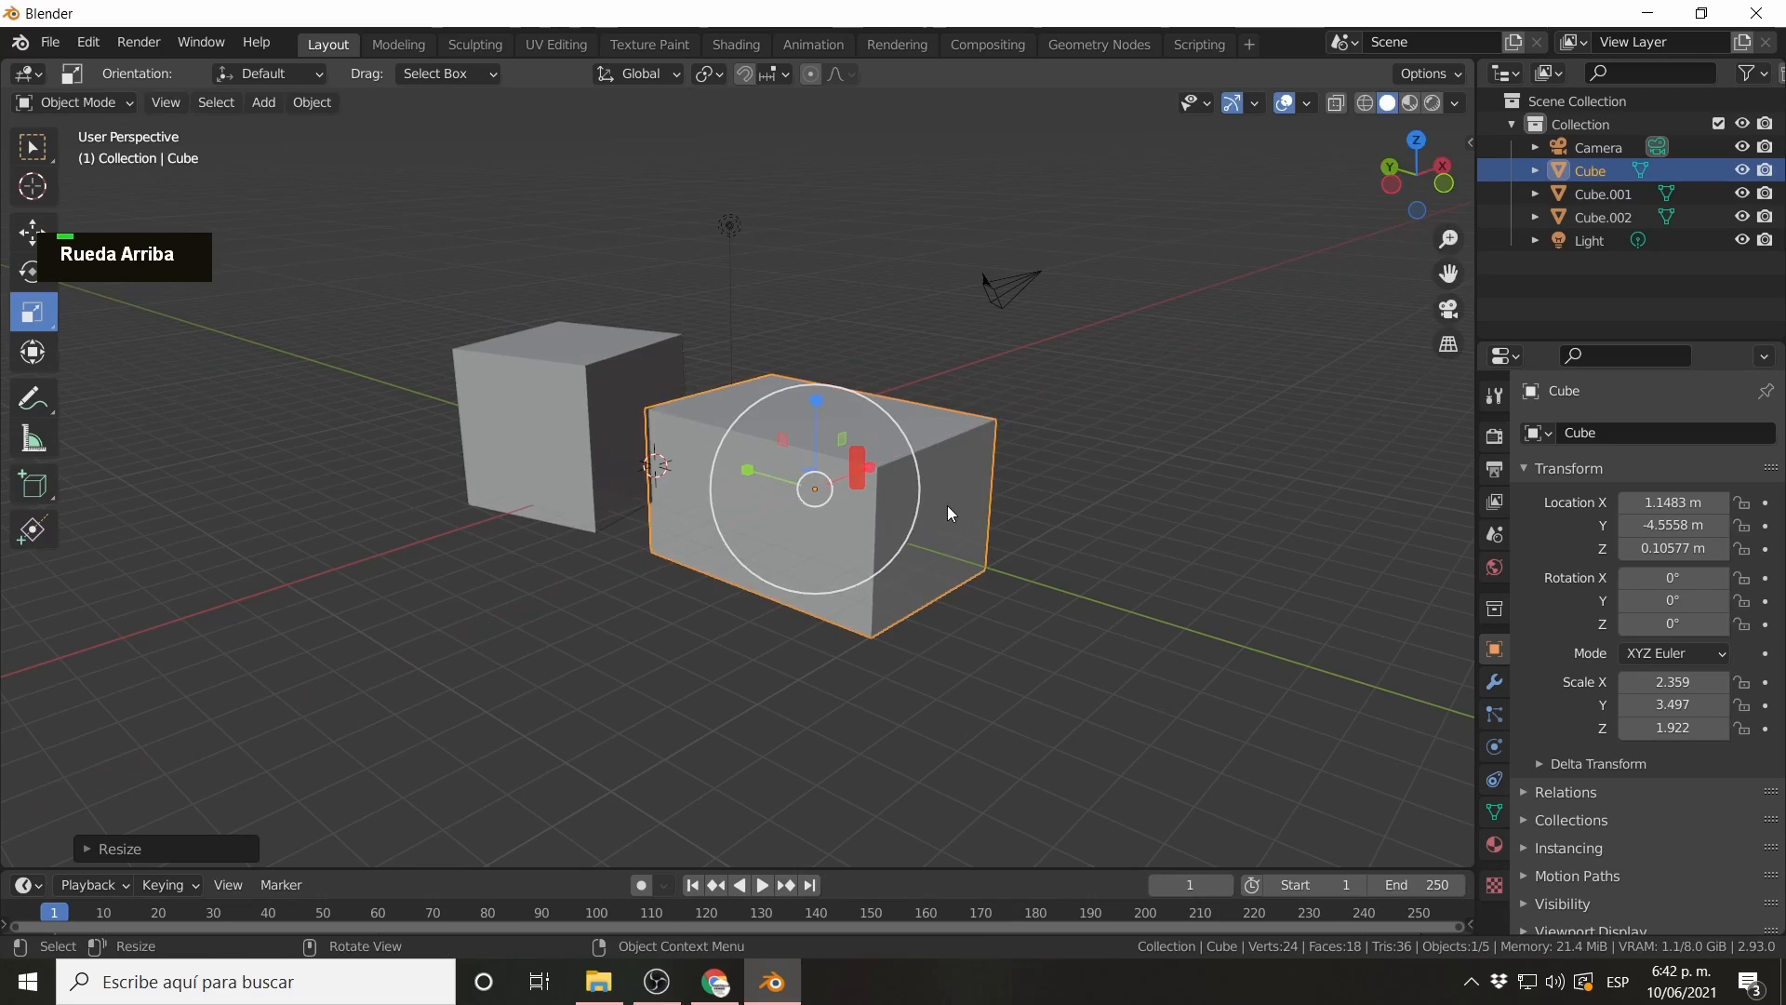
# Return to the selection tool and leave Cube deselected.
pyautogui.moveTo(947, 511); pyautogui.dragTo(497, 567, button='middle')
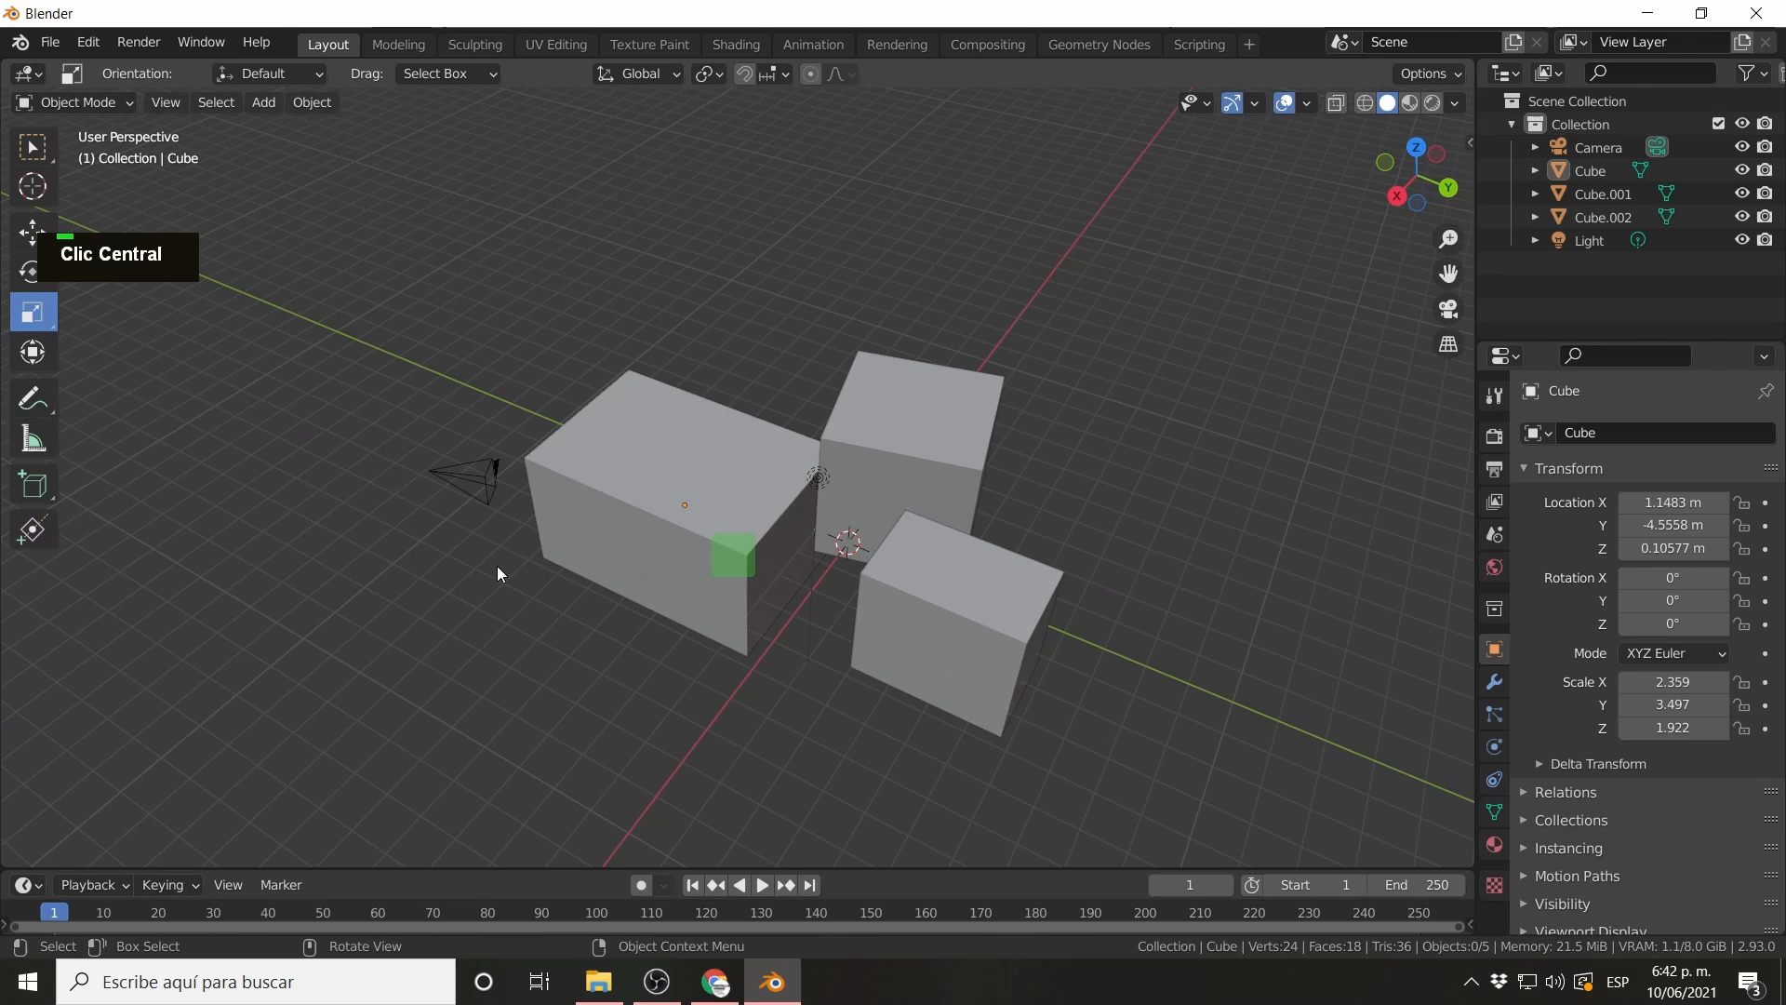
pyautogui.click(683, 506)
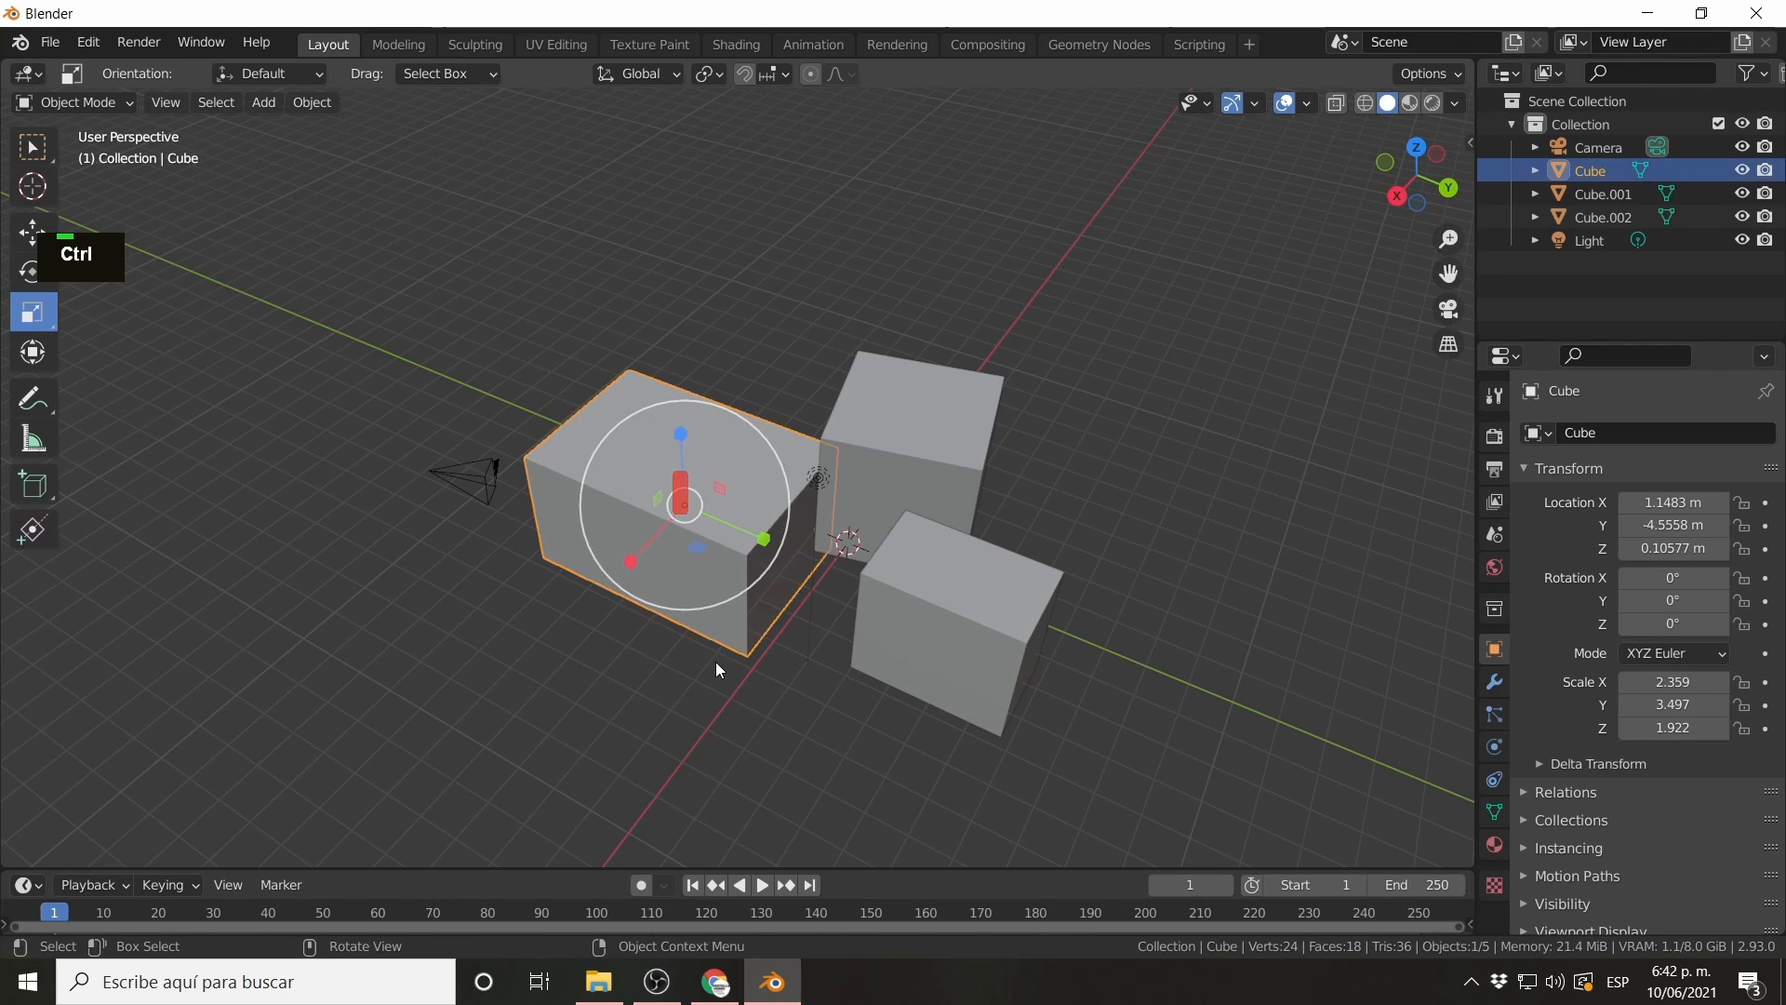
pyautogui.moveTo(660, 625); pyautogui.dragTo(877, 626, button='middle')
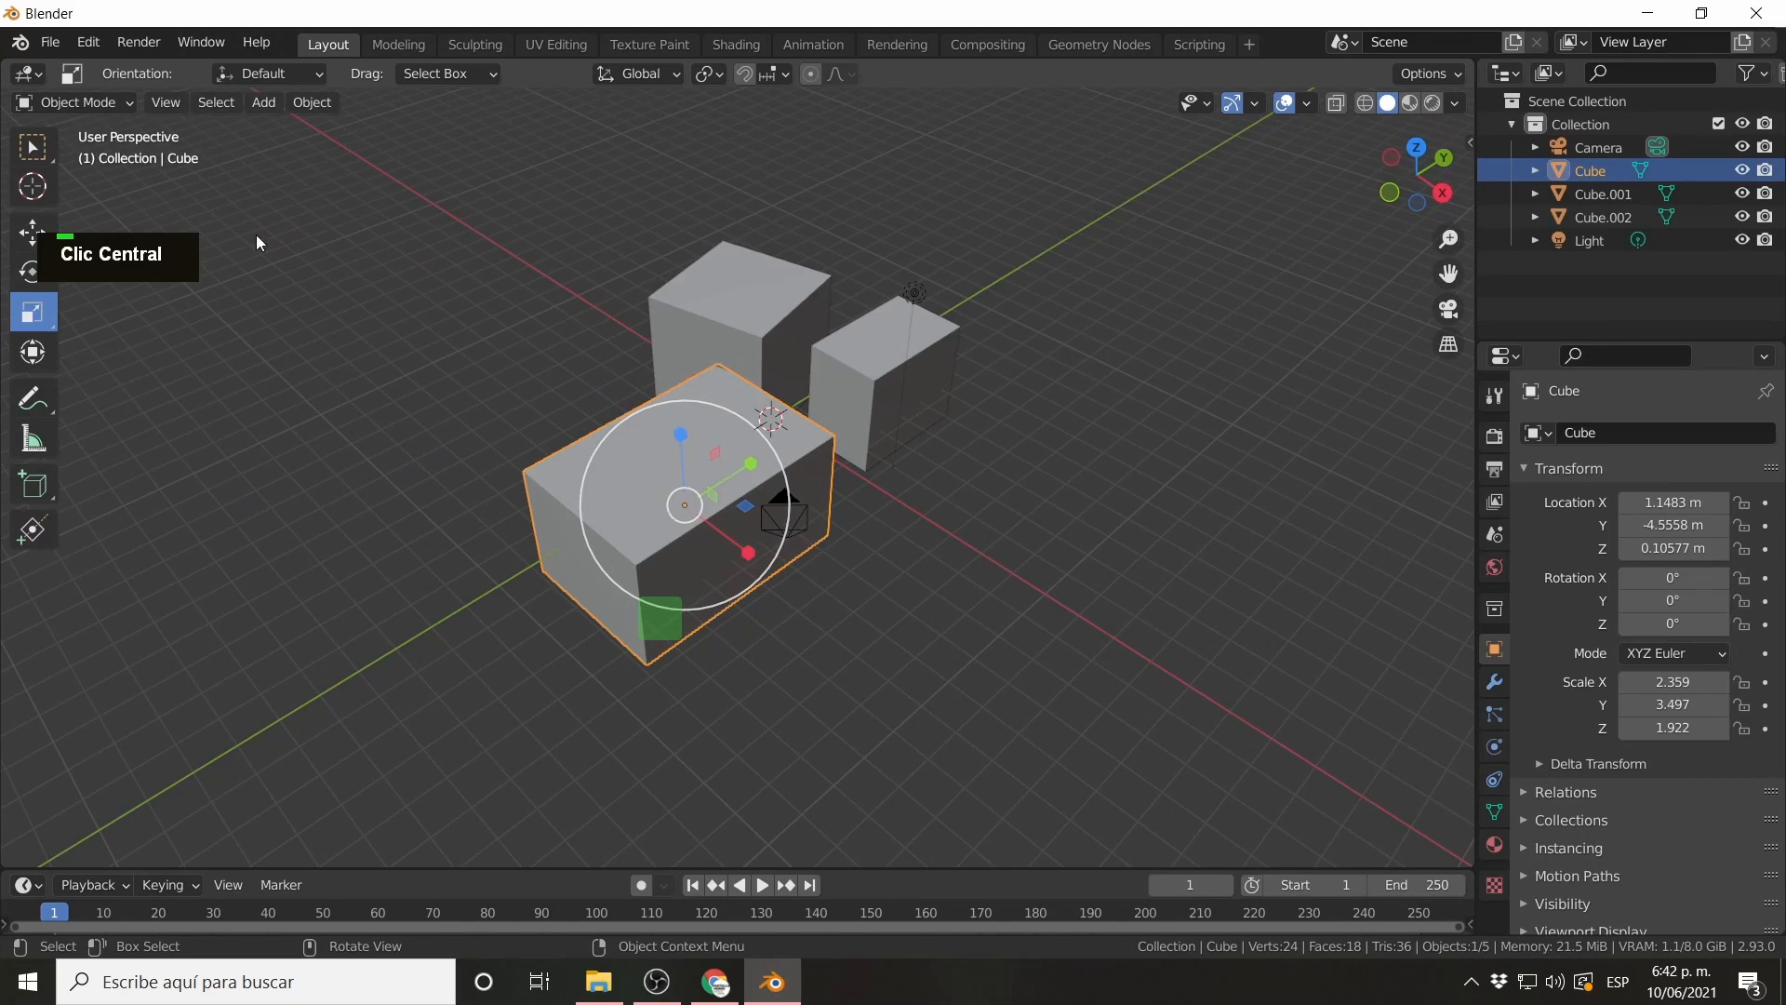
pyautogui.click(34, 149)
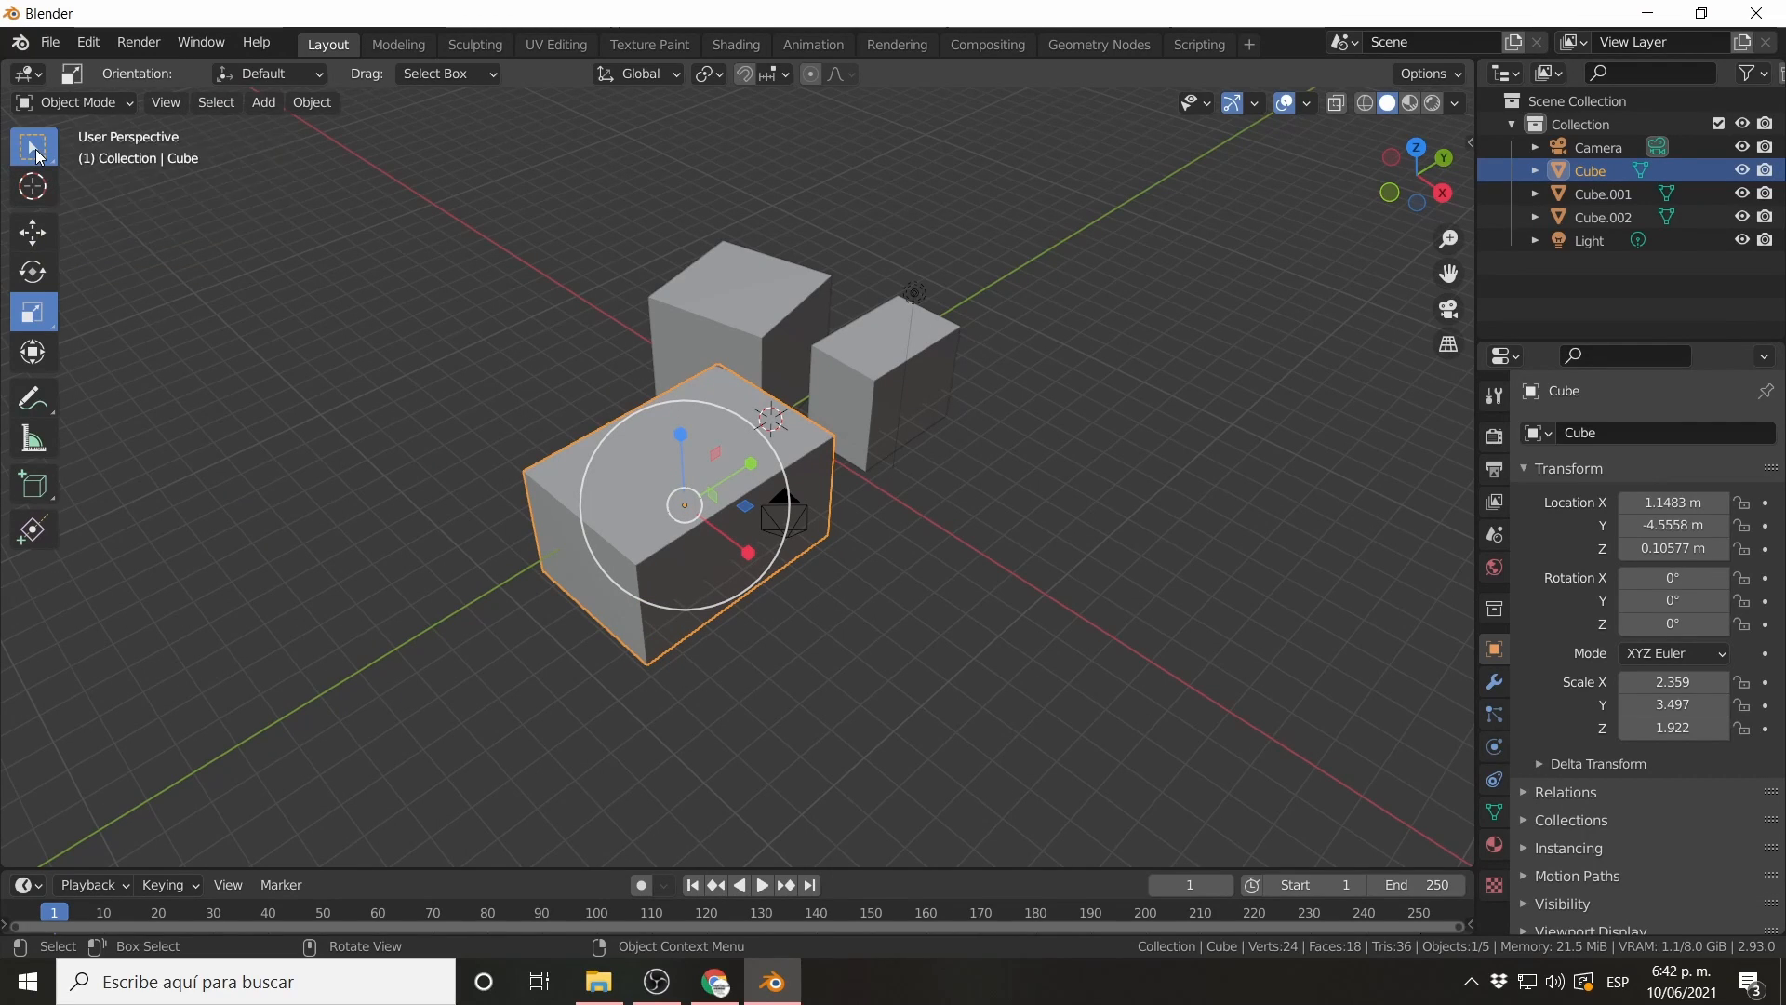
pyautogui.click(870, 591)
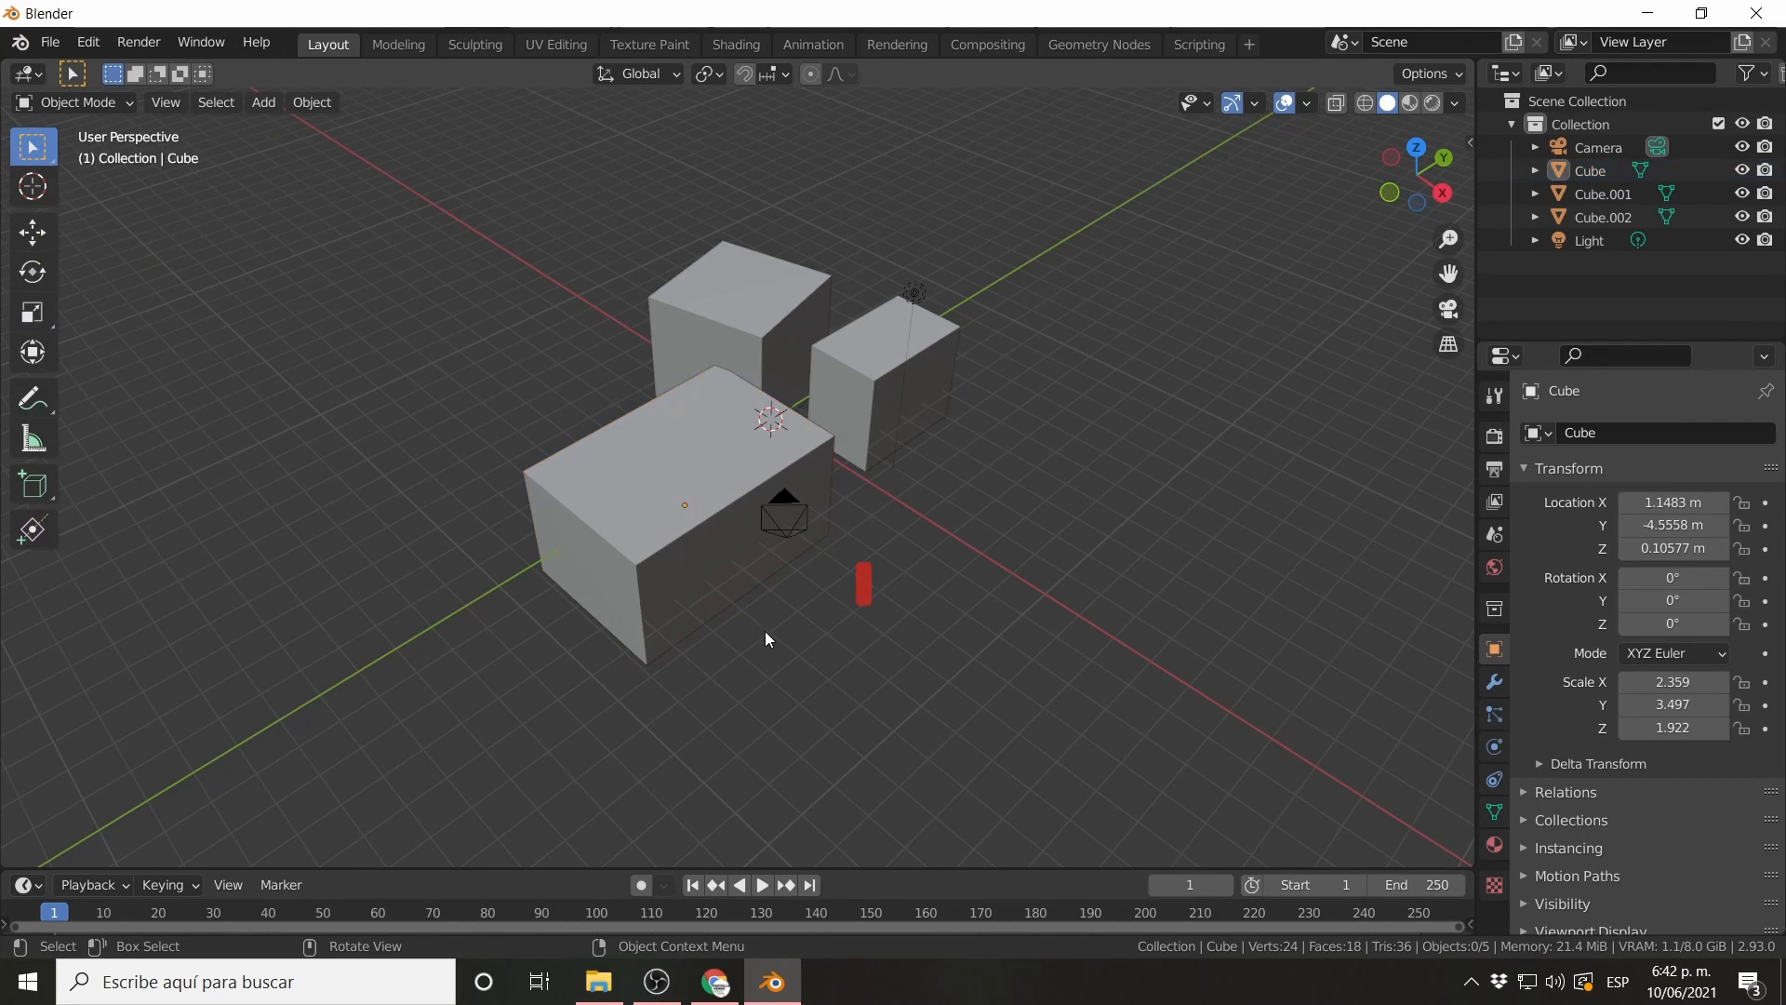
# Select Cube and rotate it freehand about the global Z axis to about 10.3°.
pyautogui.keyDown('shift'); pyautogui.moveTo(673, 567); pyautogui.dragTo(503, 618, button='middle'); pyautogui.keyUp('shift')
pyautogui.click(752, 558)
pyautogui.scroll(1, 763, 562)
pyautogui.press('r')
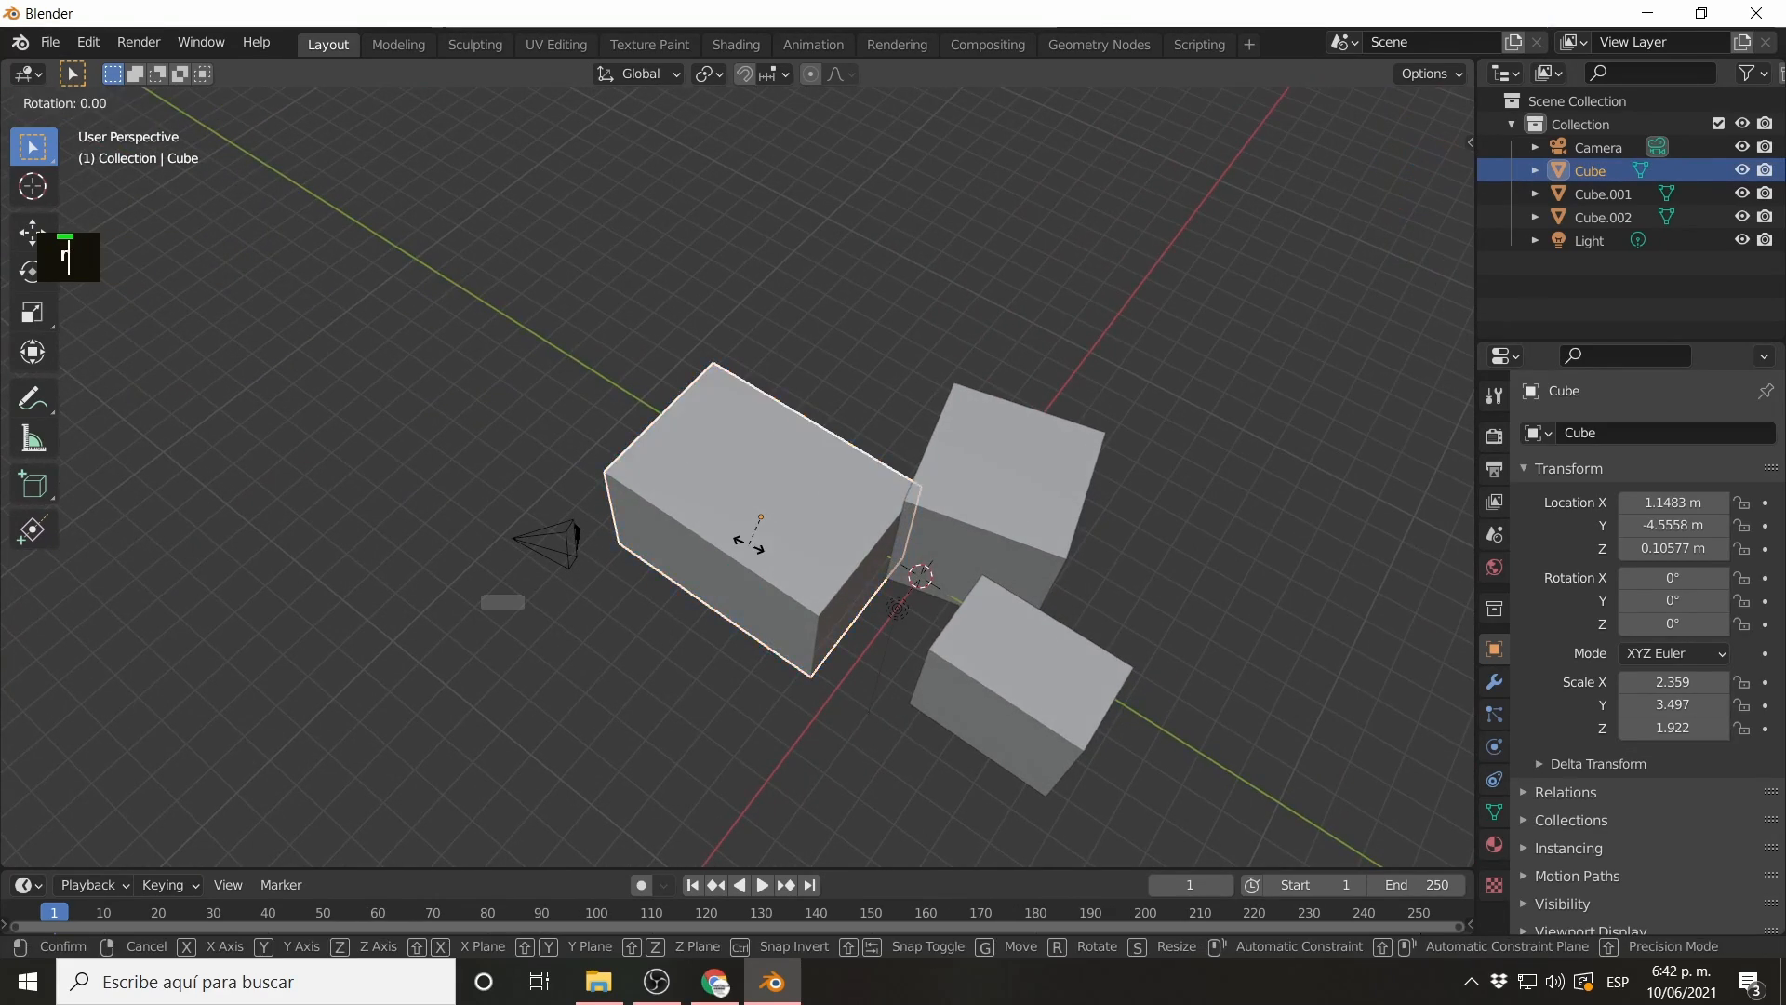
pyautogui.press('z')
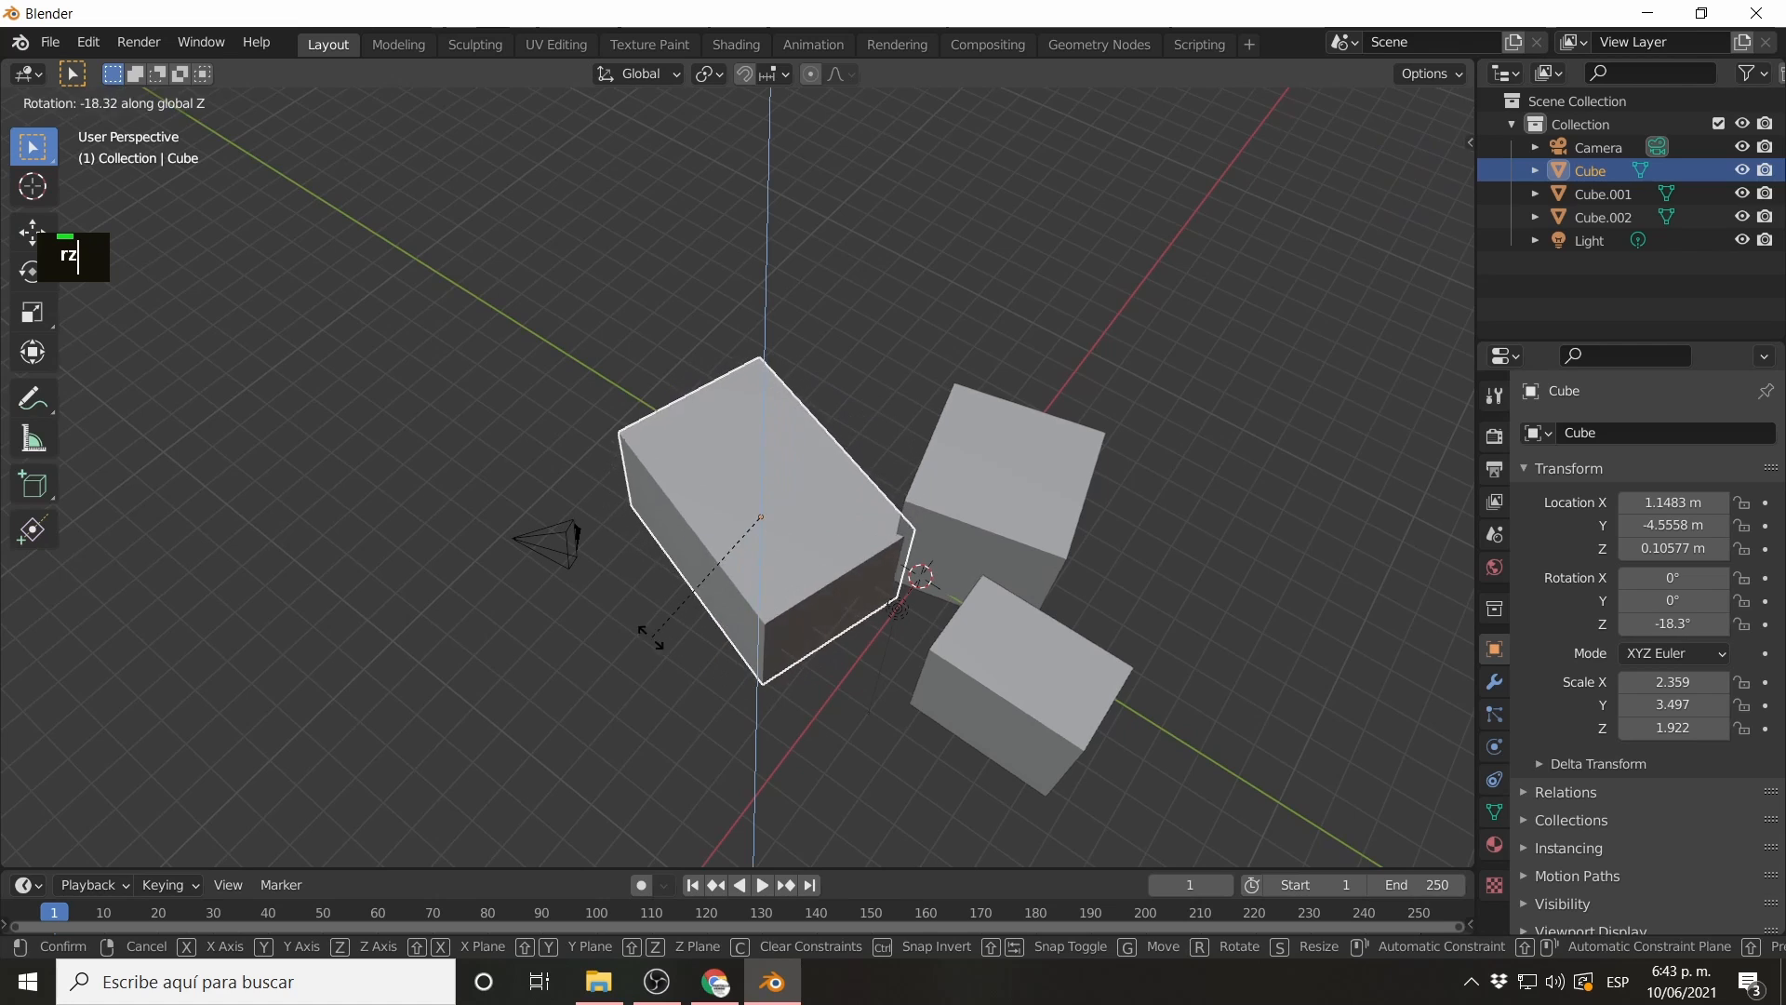
pyautogui.click(722, 651)
pyautogui.moveTo(722, 650)
pyautogui.mouseDown(button='middle')
pyautogui.moveTo(854, 603)
pyautogui.moveTo(980, 606)
pyautogui.moveTo(743, 534)
pyautogui.mouseUp(button='middle')
pyautogui.scroll(3, 742, 534)
# Rotate Cube again, locked to the global Z axis, to a Z rotation of about -34.3°.
pyautogui.press('z')
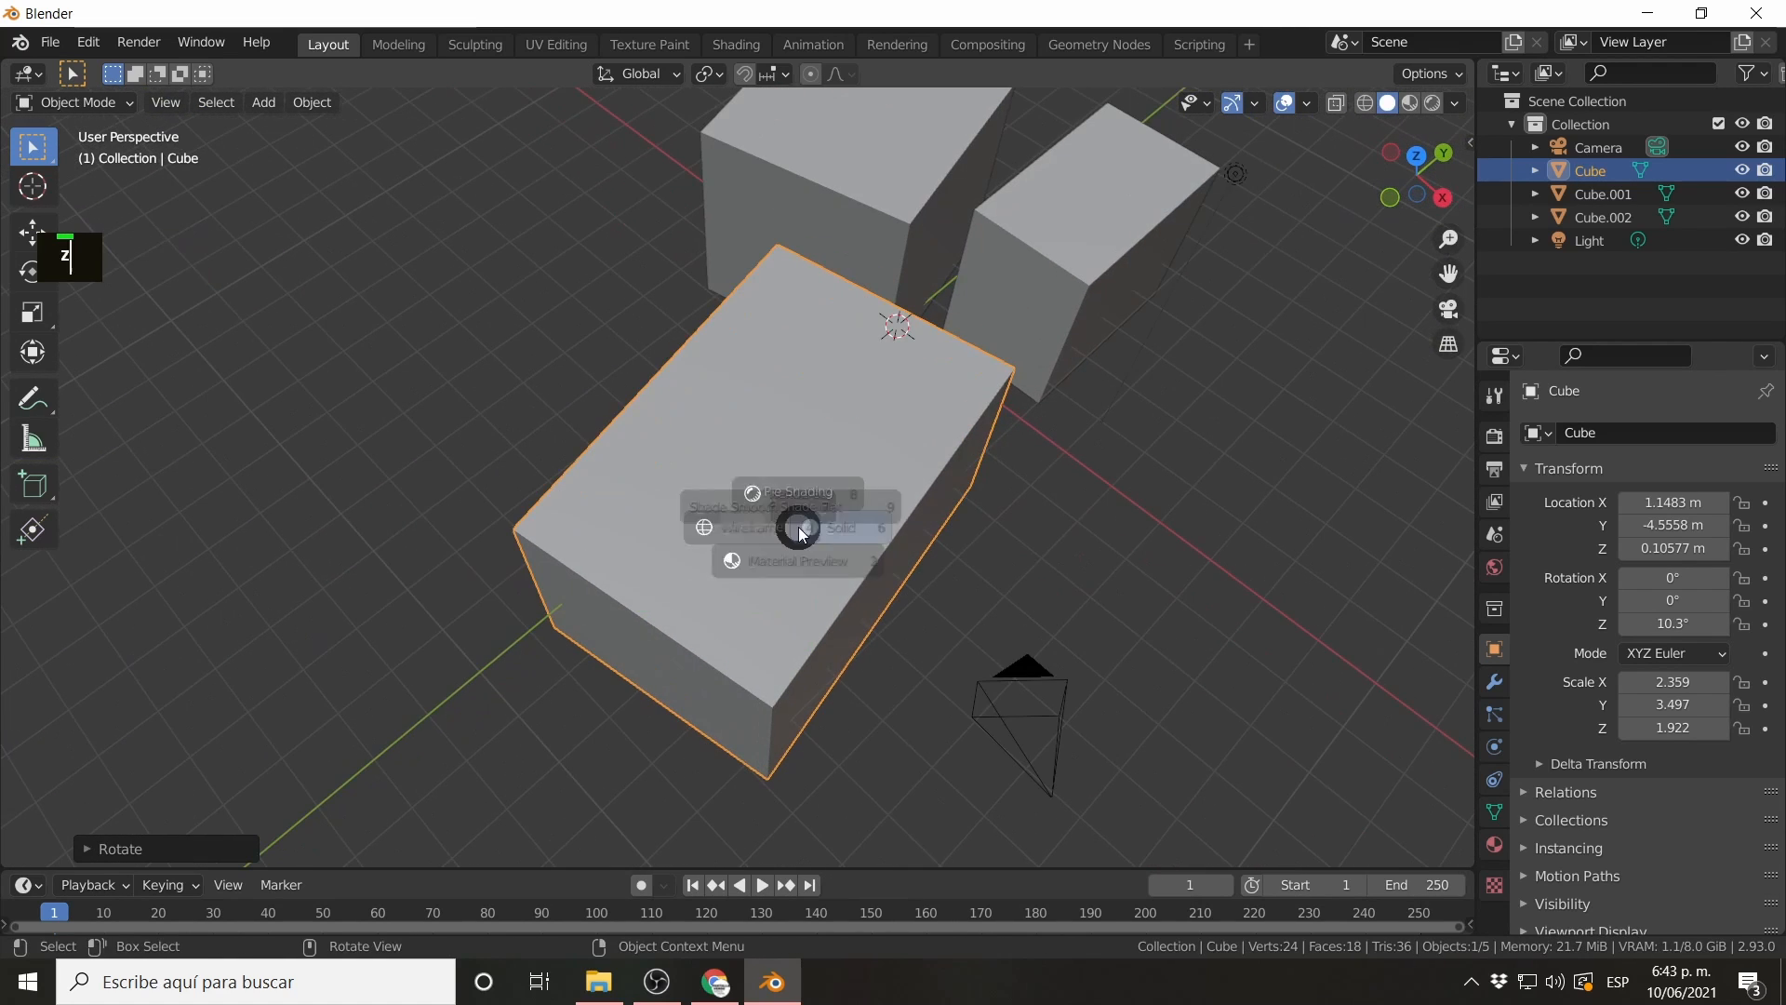
pyautogui.press('Escape')
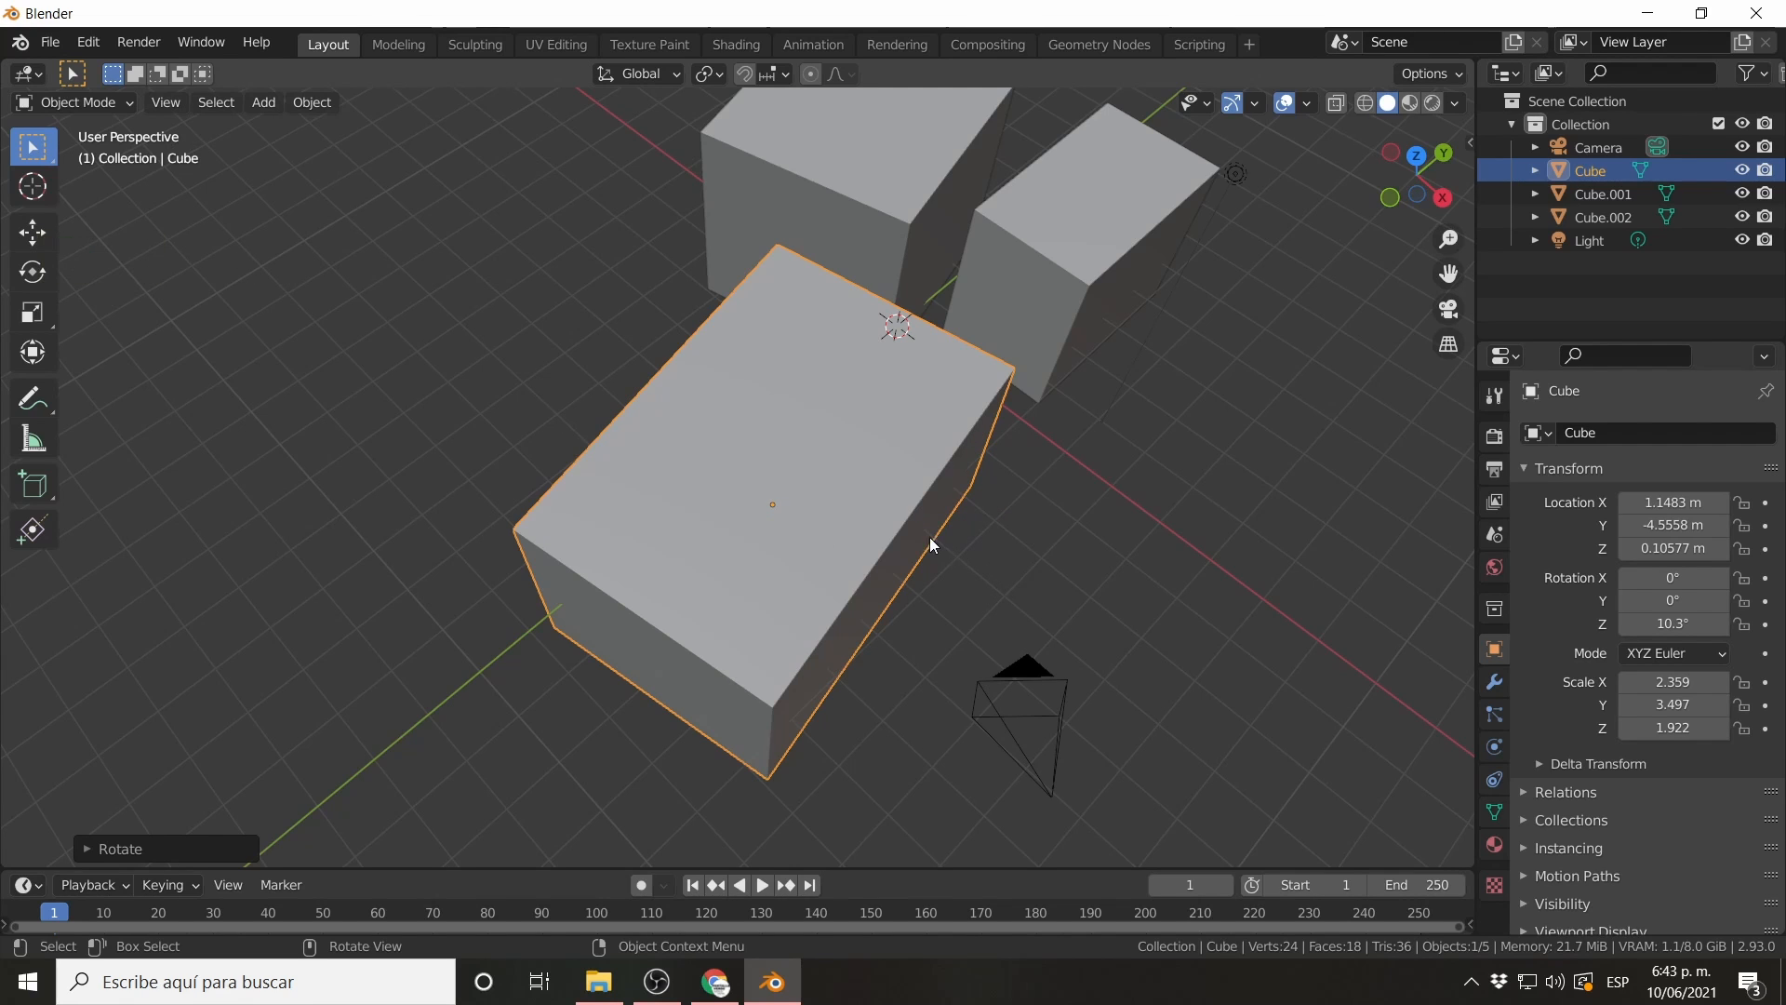
pyautogui.press('r')
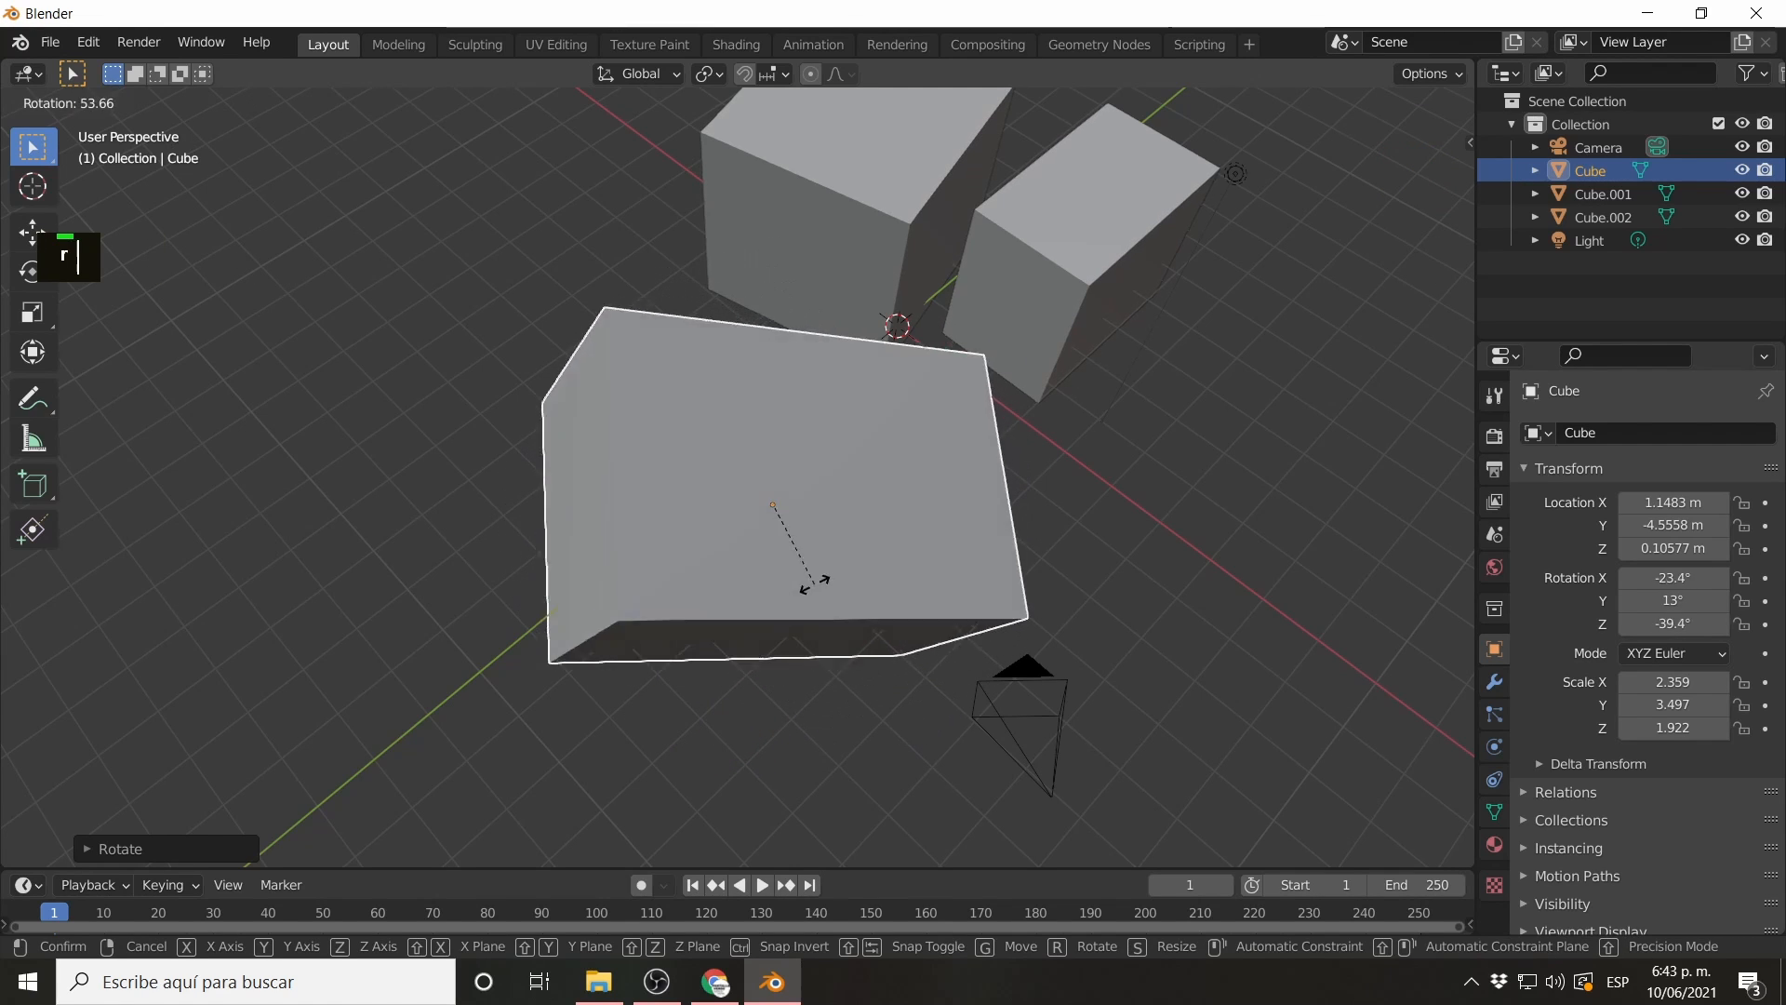
pyautogui.press('z')
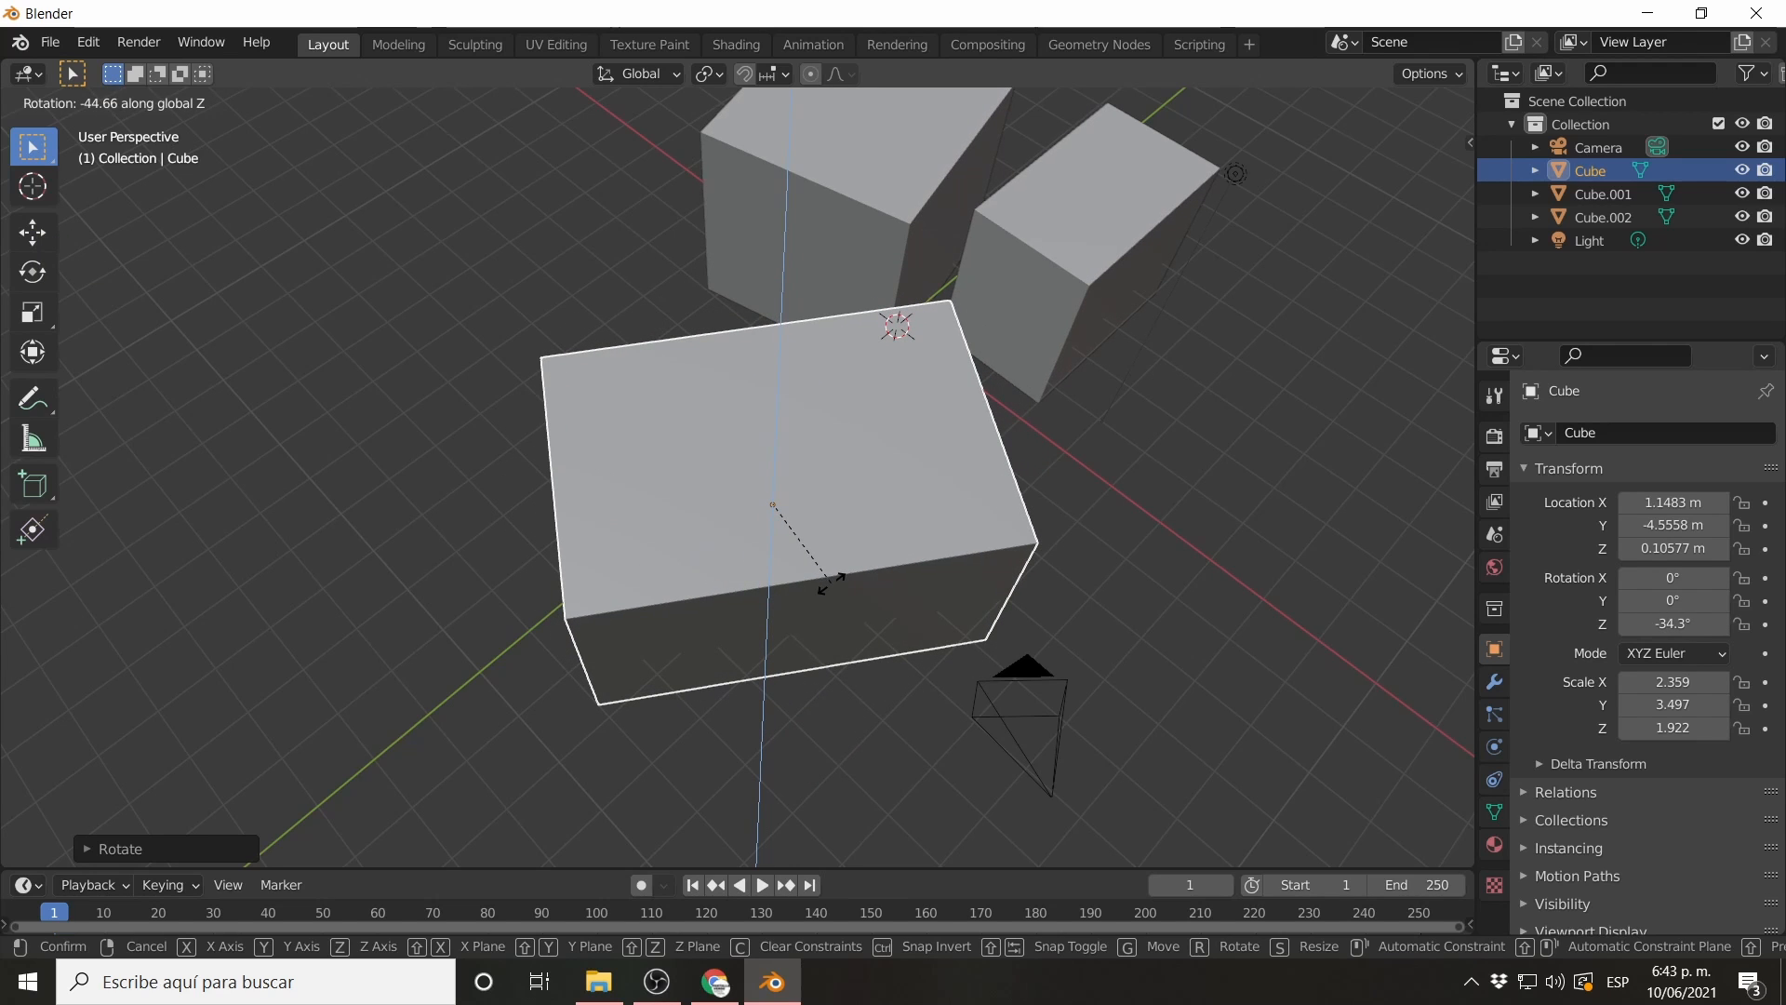
pyautogui.click(831, 583)
pyautogui.moveTo(717, 655); pyautogui.dragTo(755, 586, button='middle')
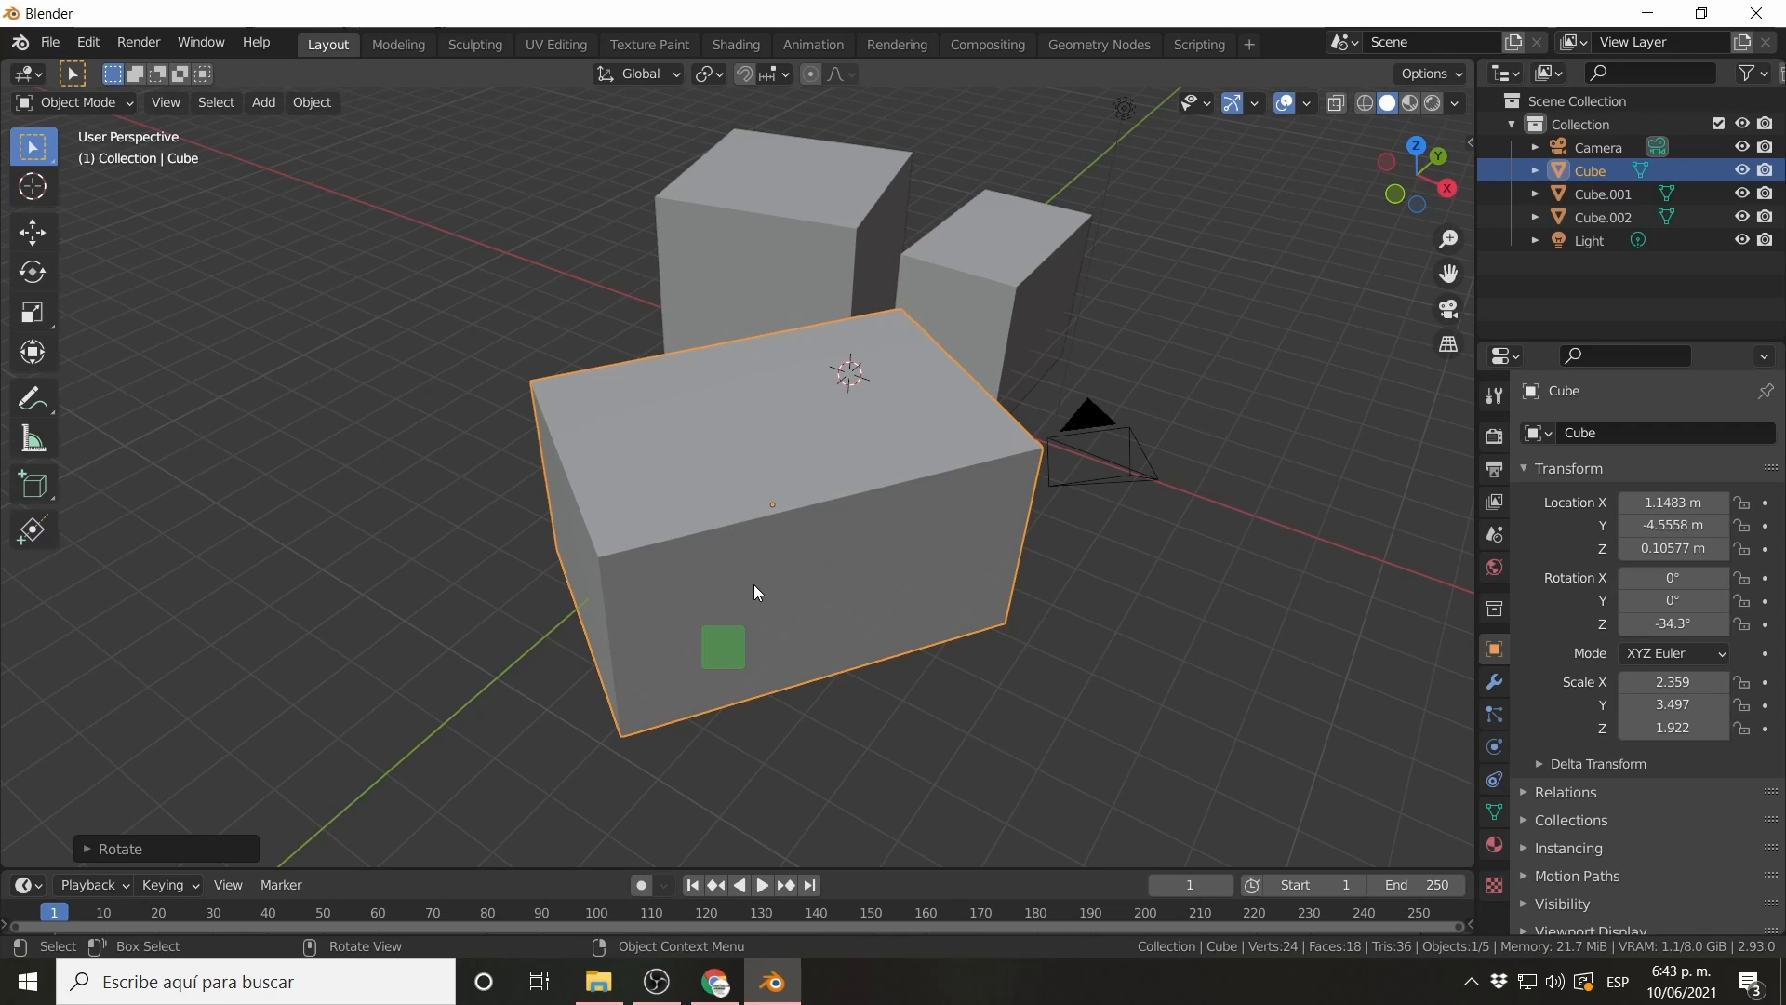
# Move only Cube's origin outside the mesh to about X -1.70 m, Y -9.63 m, Z -3.02 m, and end origin editing.
pyautogui.hotkey('ctrl', '.')
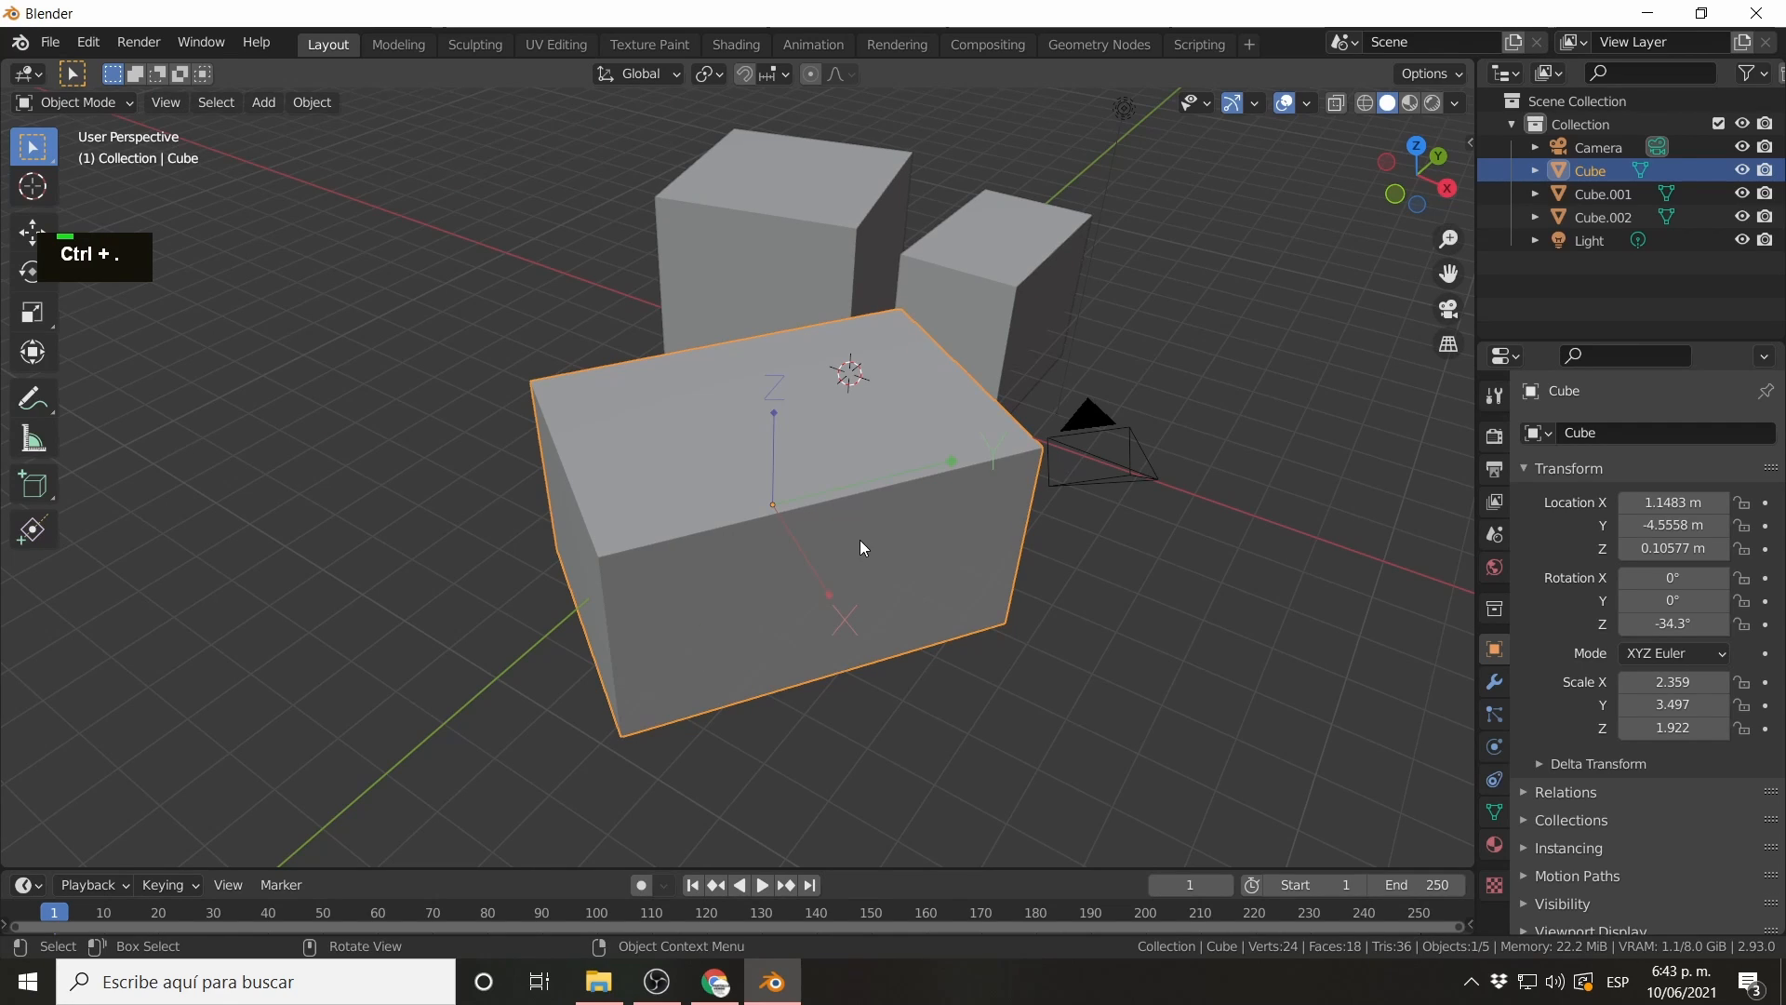
pyautogui.hotkey('ctrl', '.')
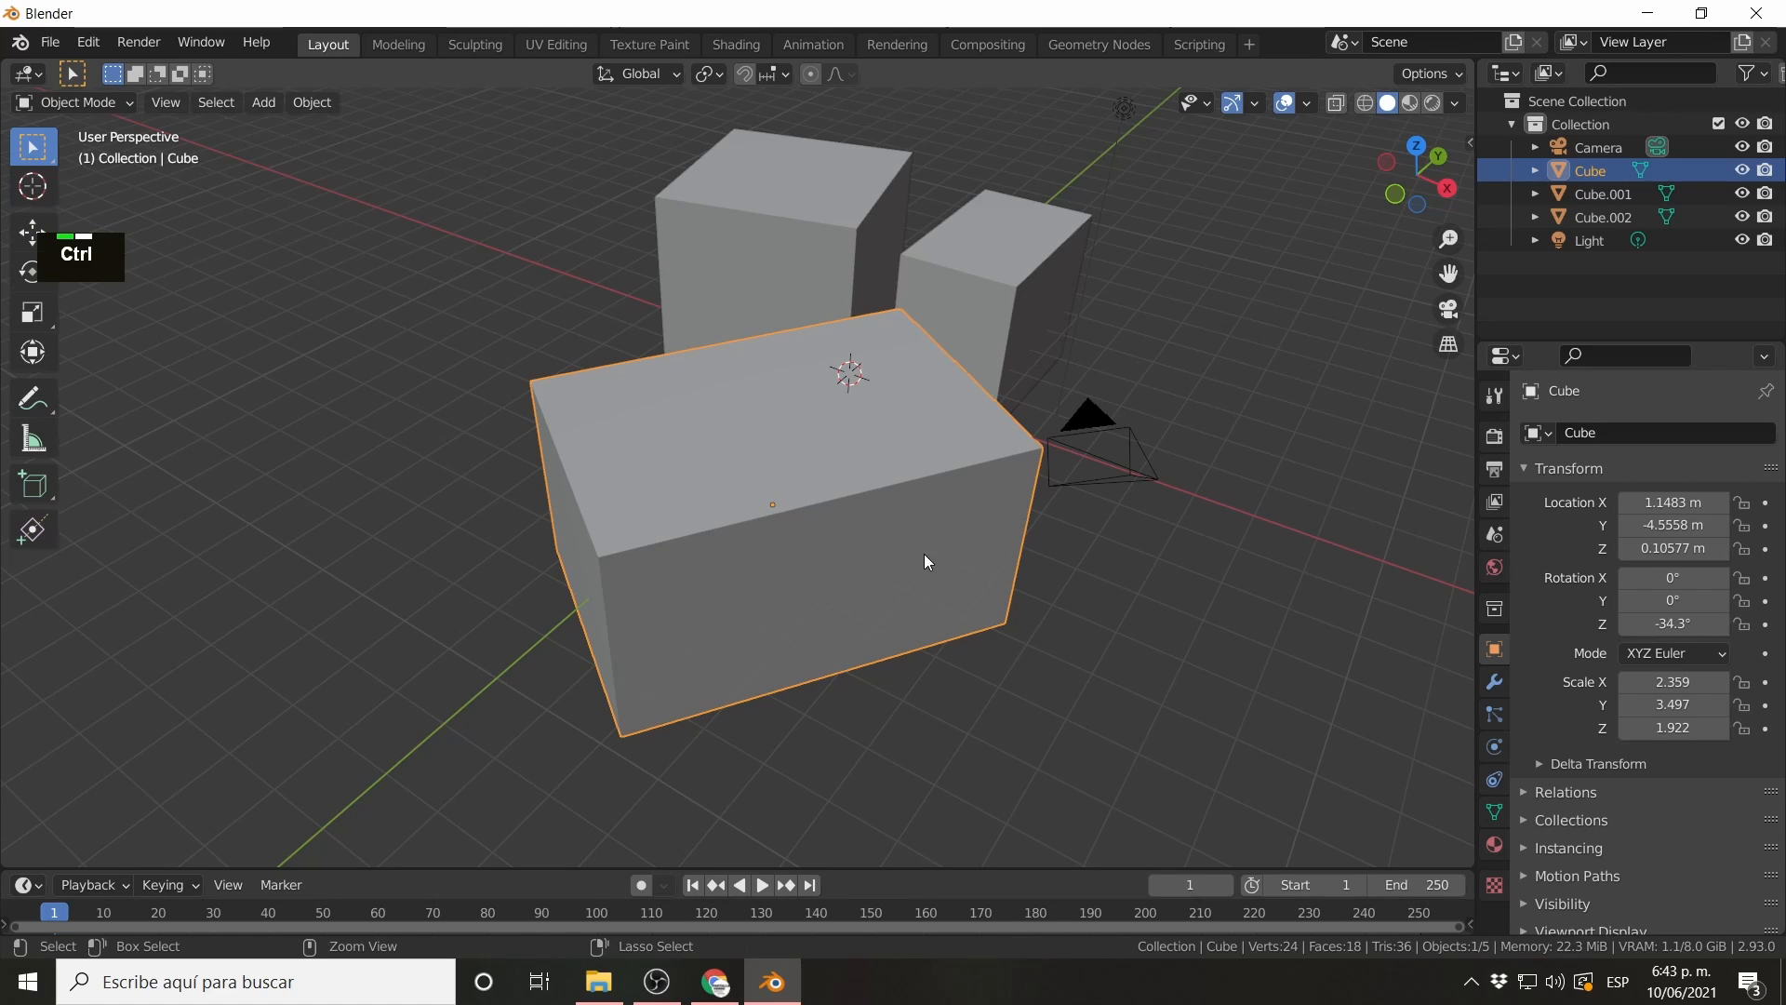
pyautogui.hotkey('ctrl', '.')
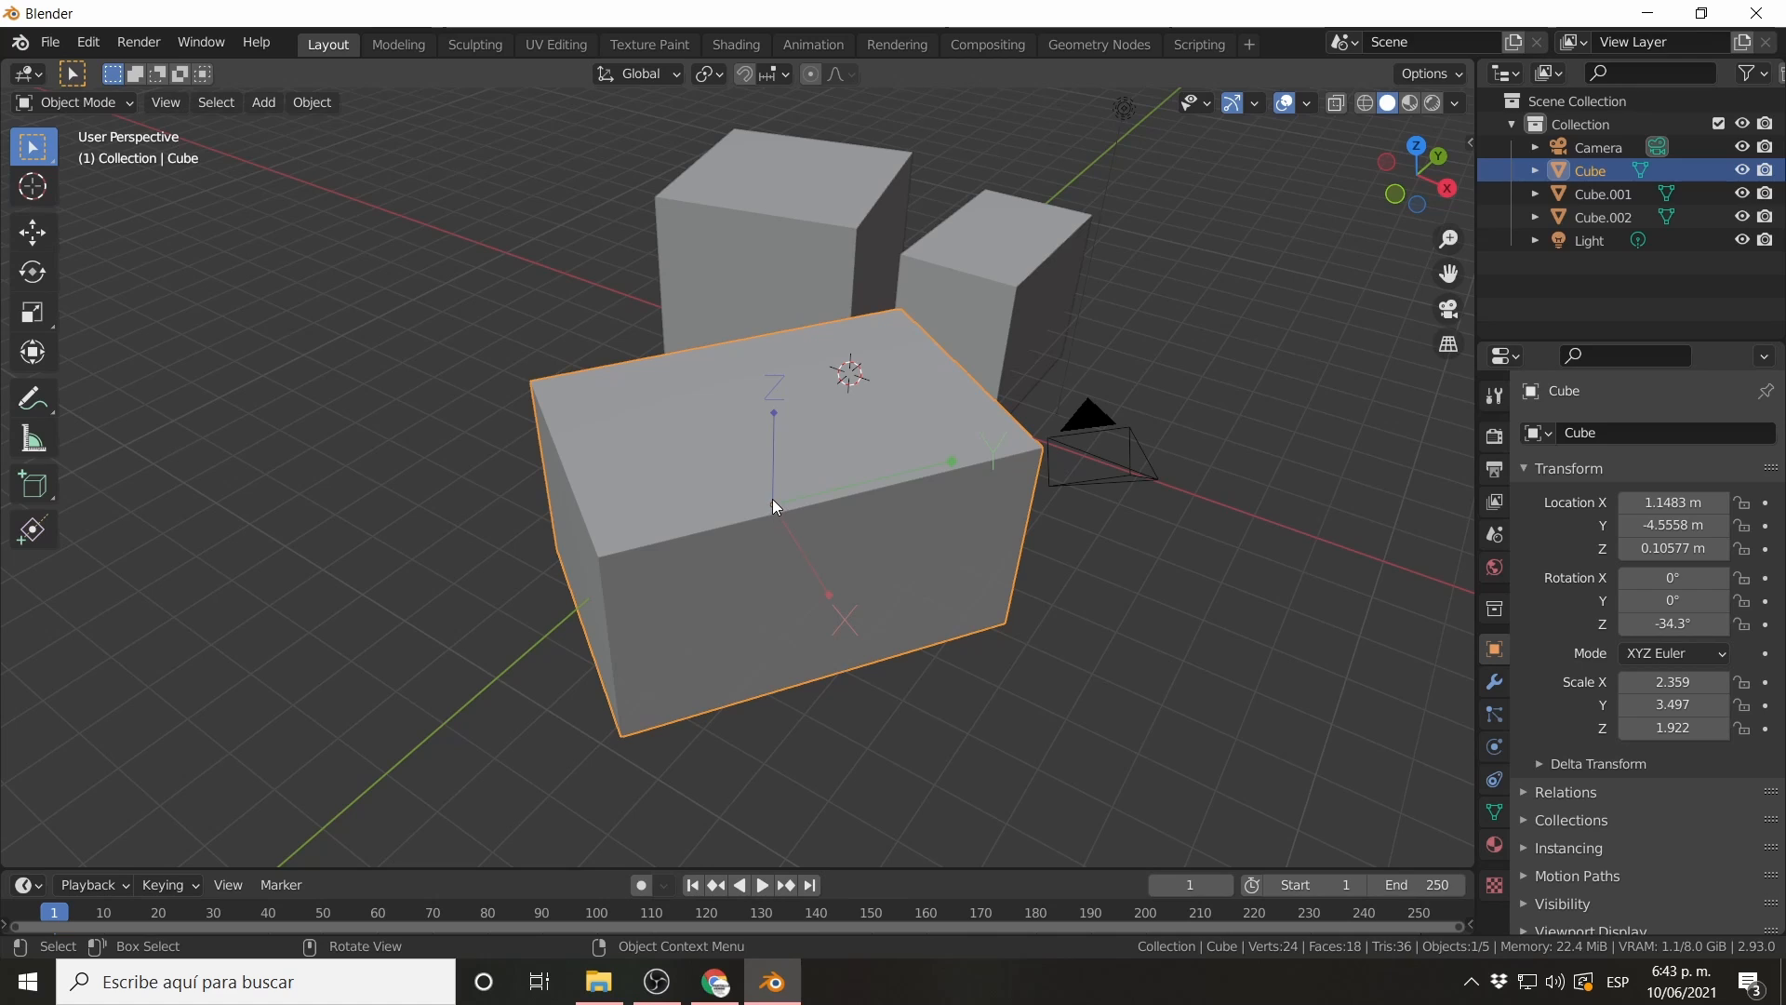
pyautogui.press('g')
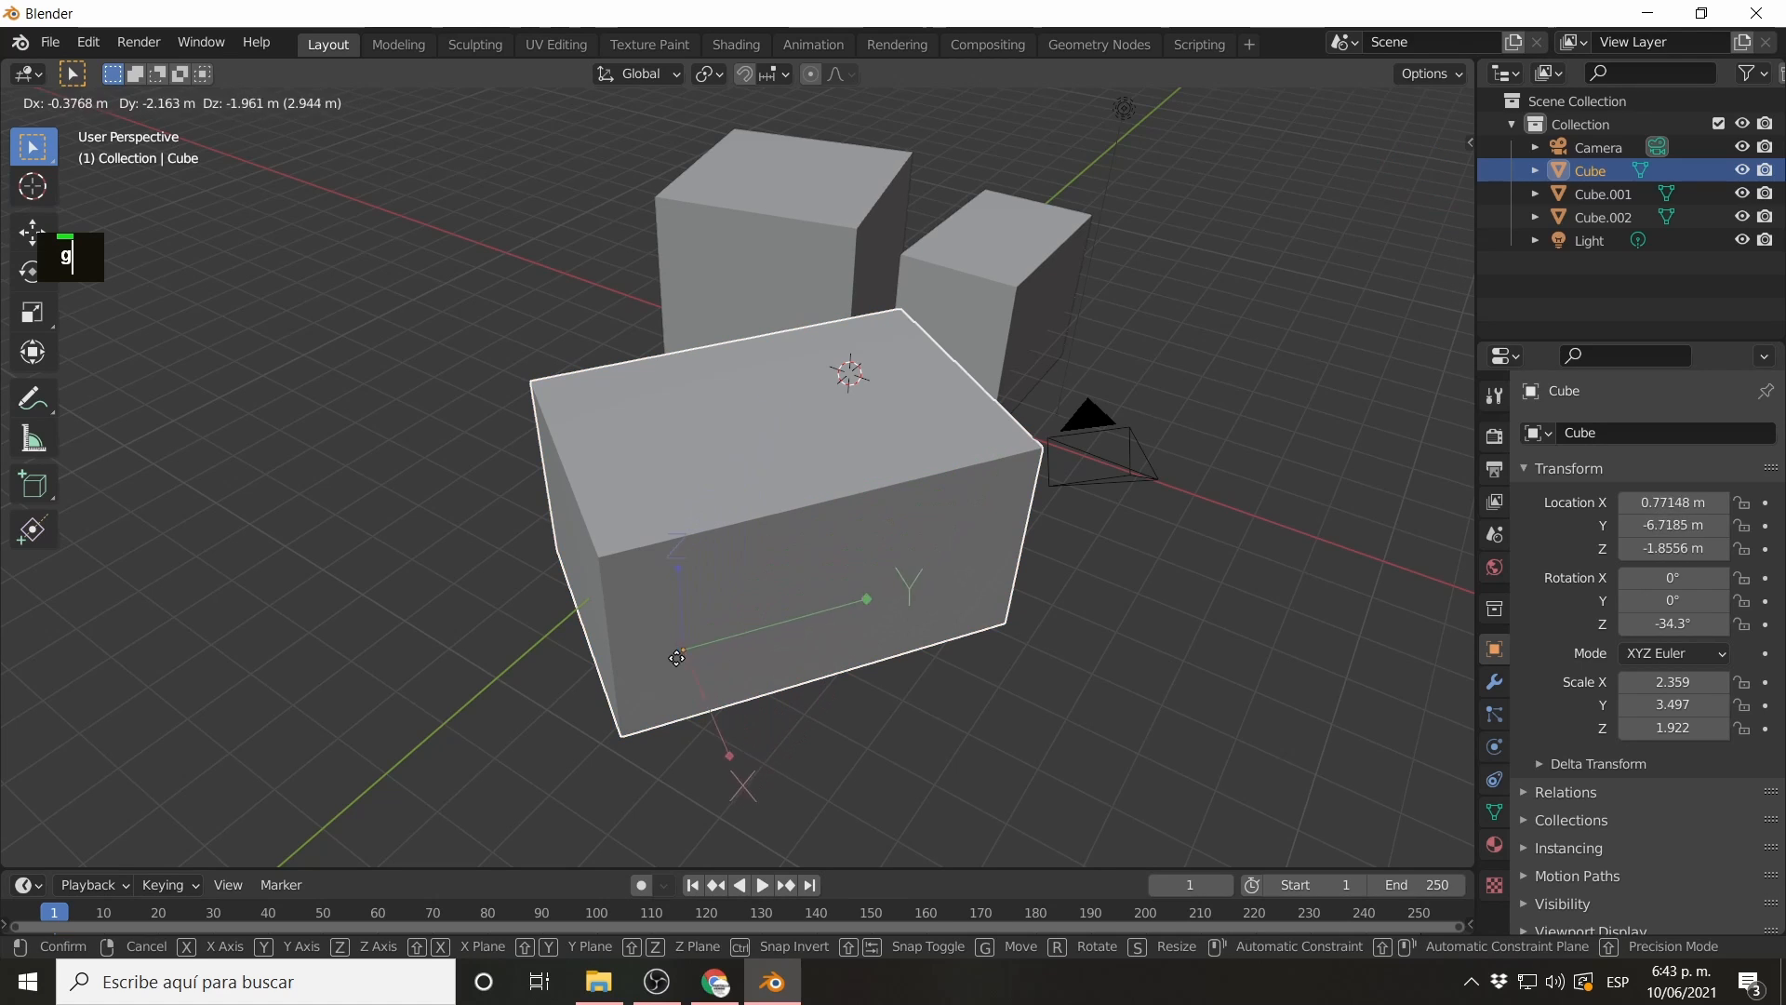
pyautogui.click(470, 742)
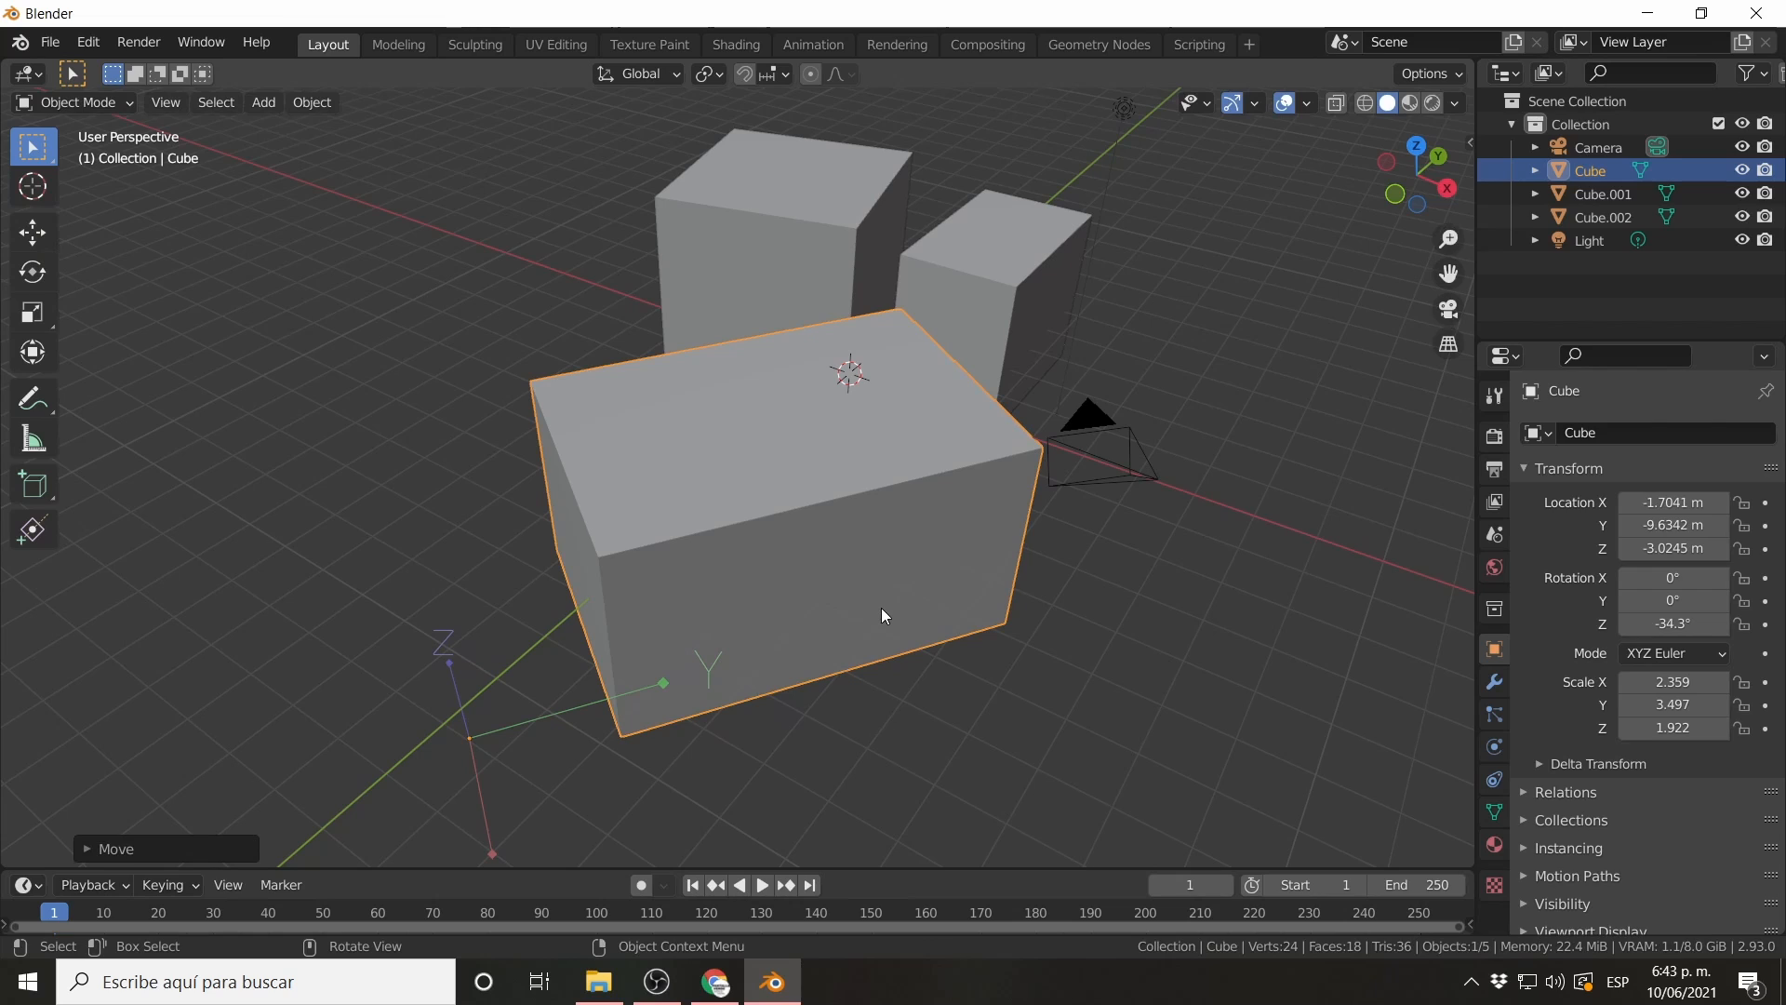
pyautogui.hotkey('ctrl', '.')
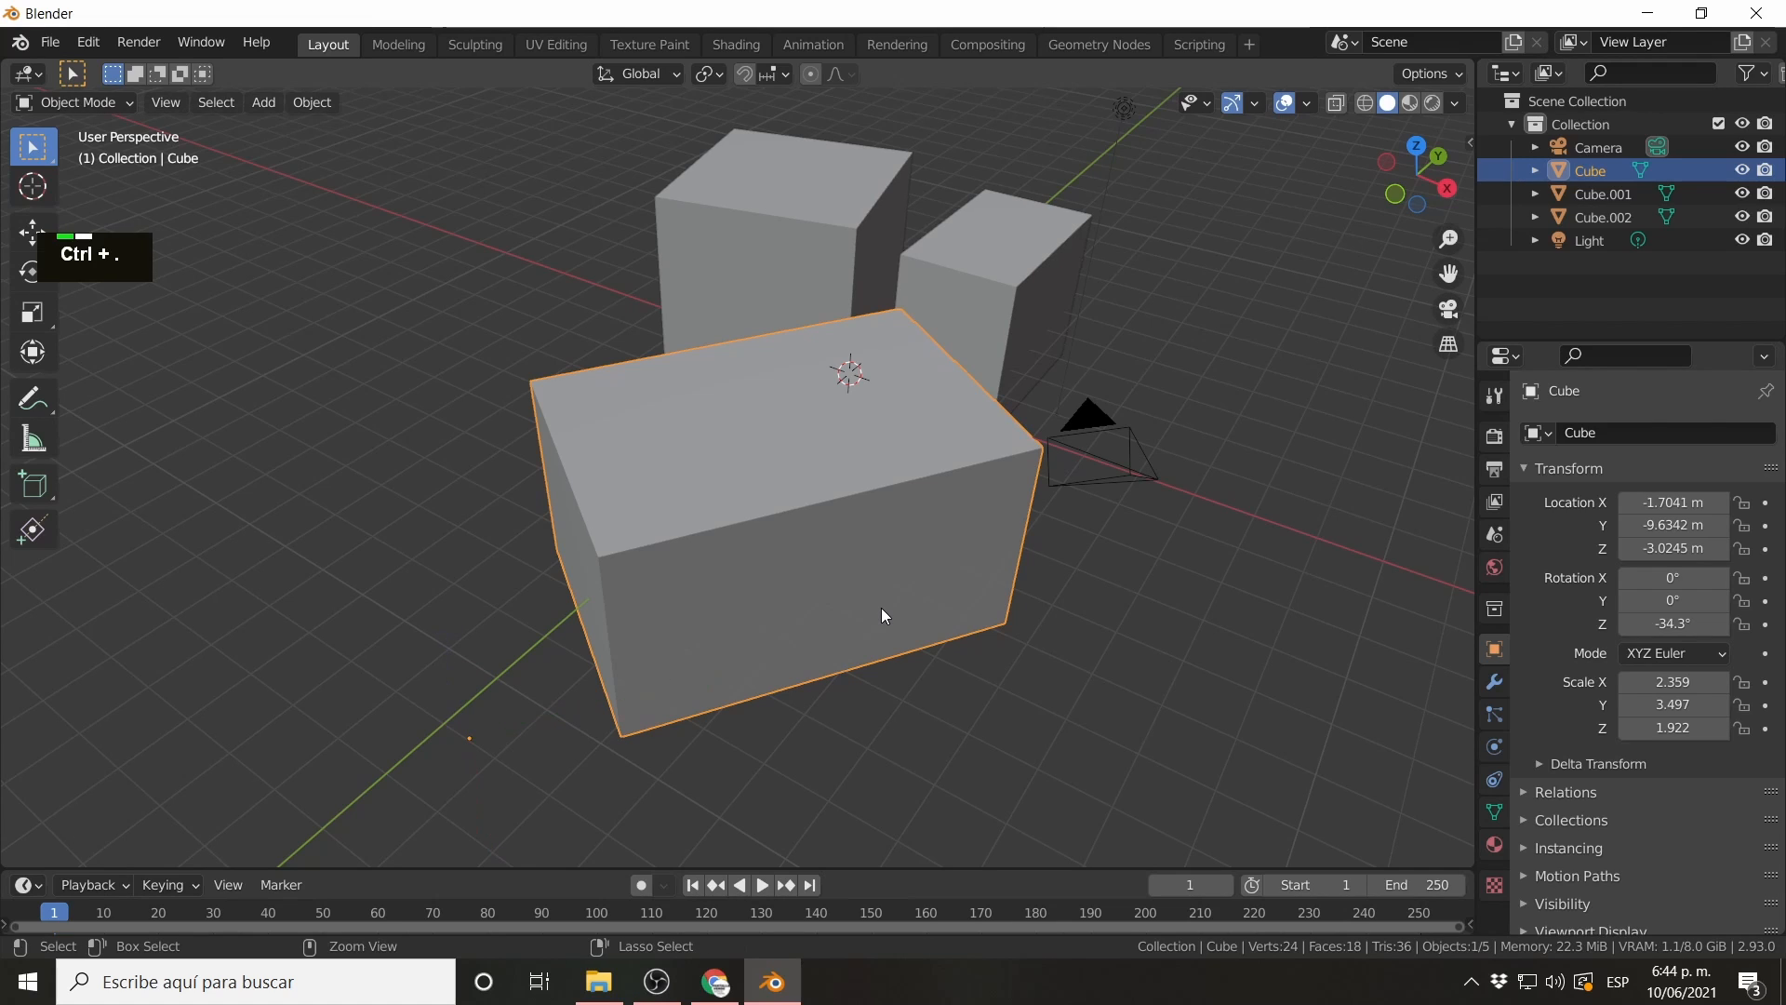
# Rotate Cube around its displaced origin about global Z to a Z rotation of about 62°.
pyautogui.press('r')
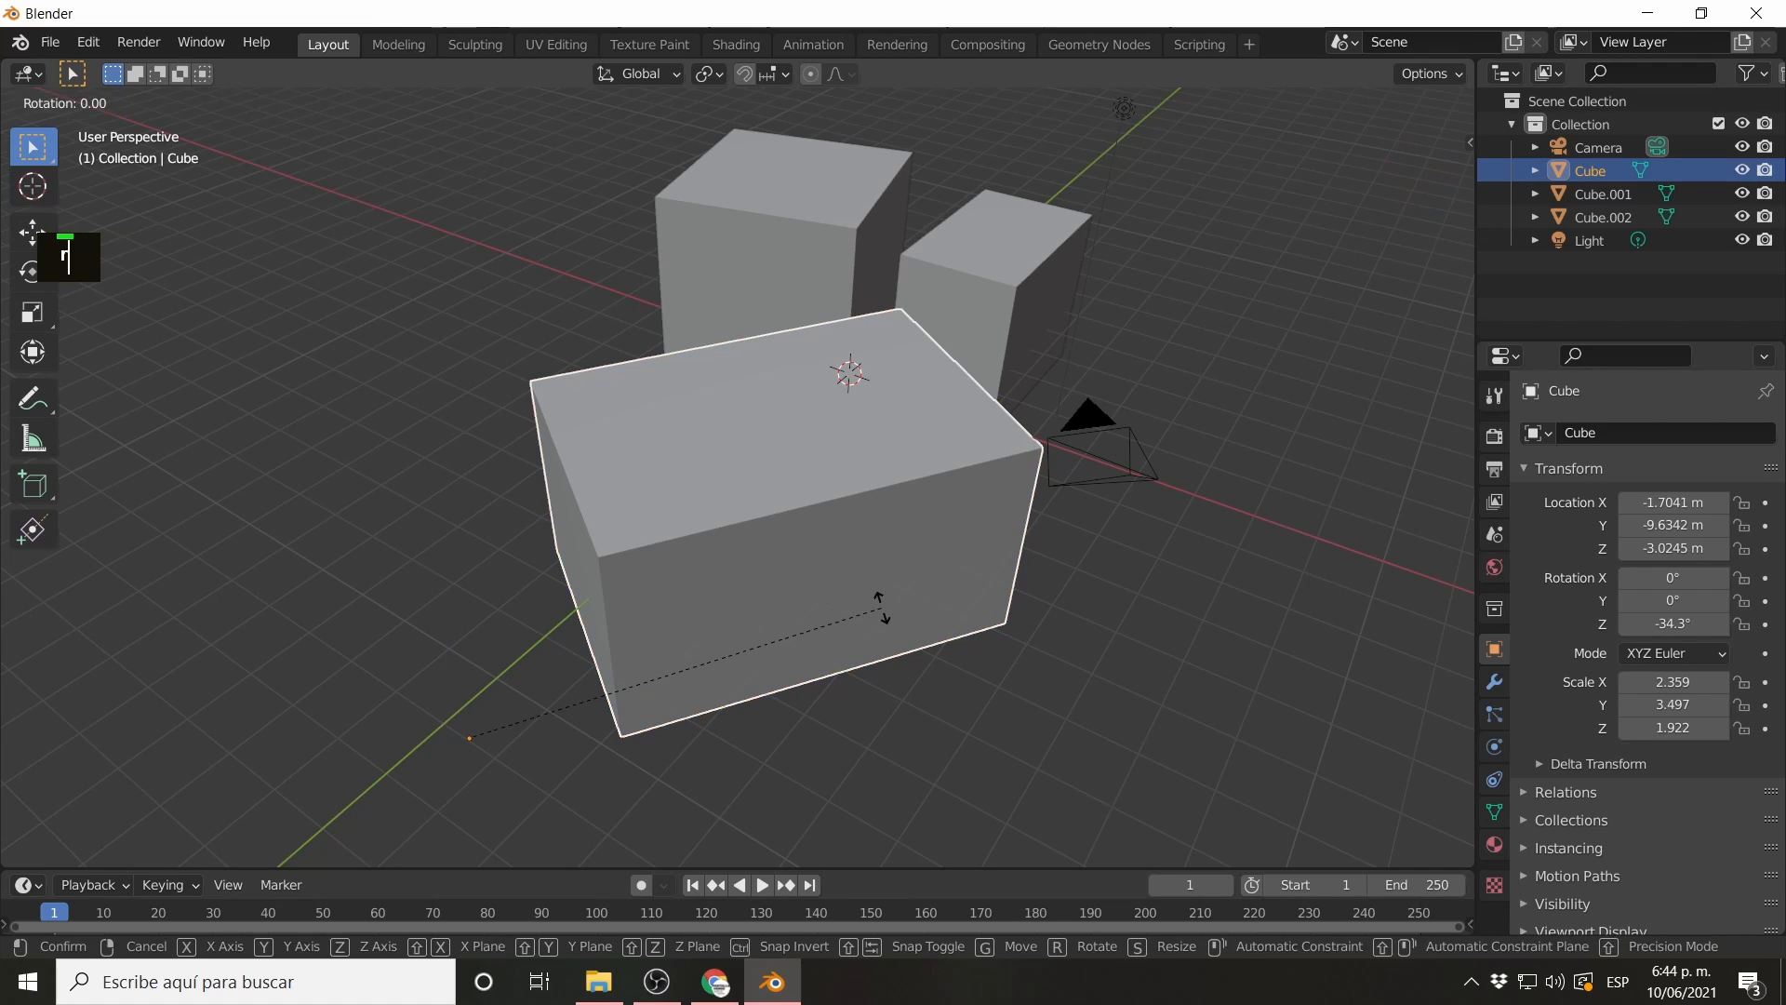
pyautogui.press('z')
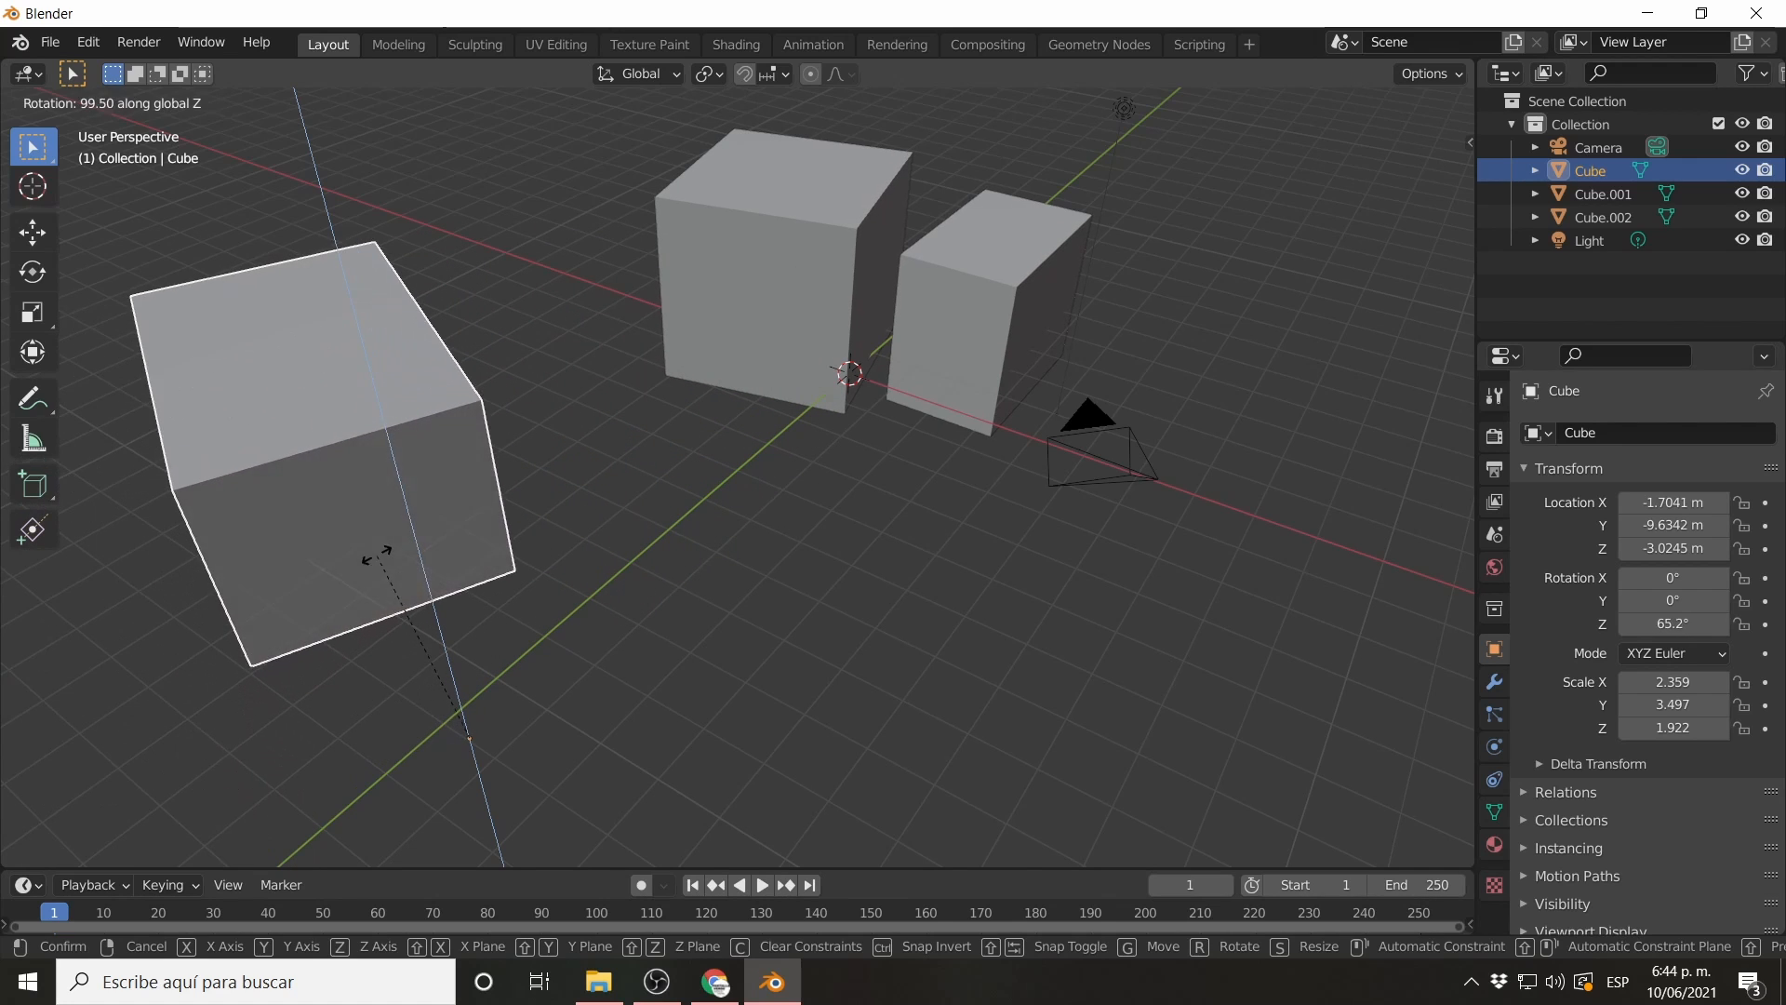
pyautogui.click(374, 551)
pyautogui.moveTo(756, 356); pyautogui.dragTo(900, 348, button='middle')
pyautogui.scroll(-1, 901, 348)
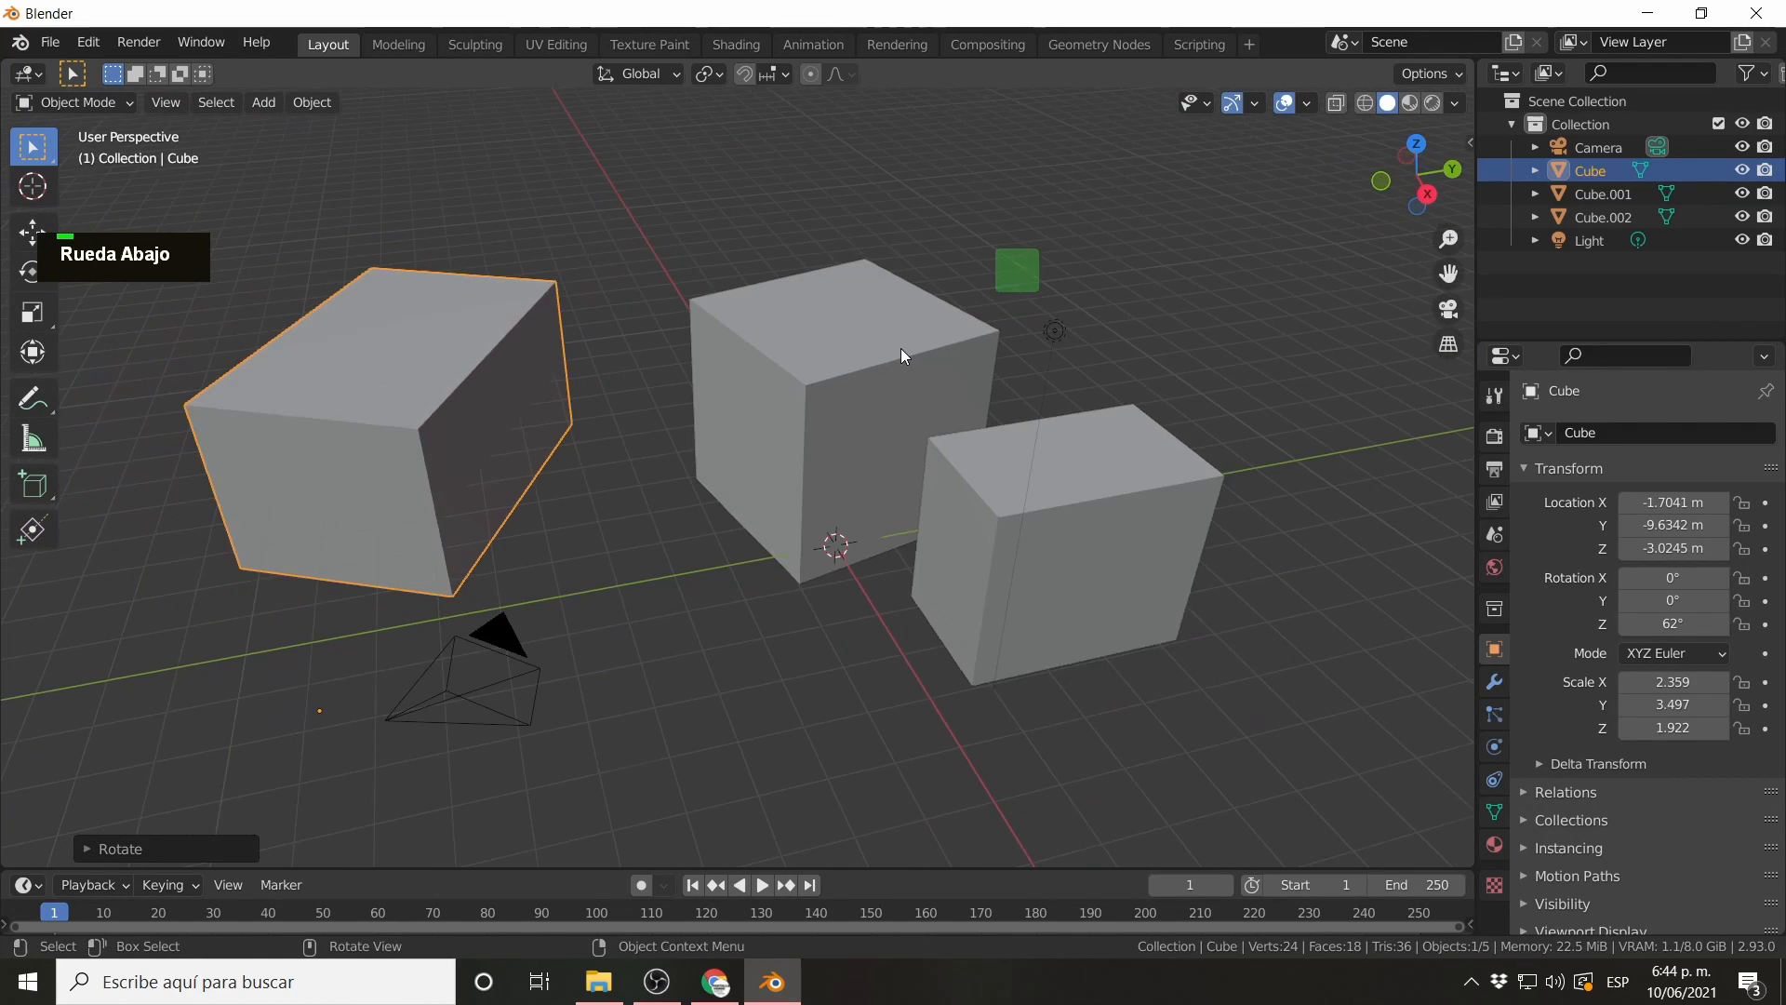
# Select Cube.002, delete it, and undo the deletion.
pyautogui.click(949, 409)
pyautogui.keyDown('shift'); pyautogui.moveTo(934, 404); pyautogui.dragTo(809, 572, button='middle'); pyautogui.keyUp('shift')
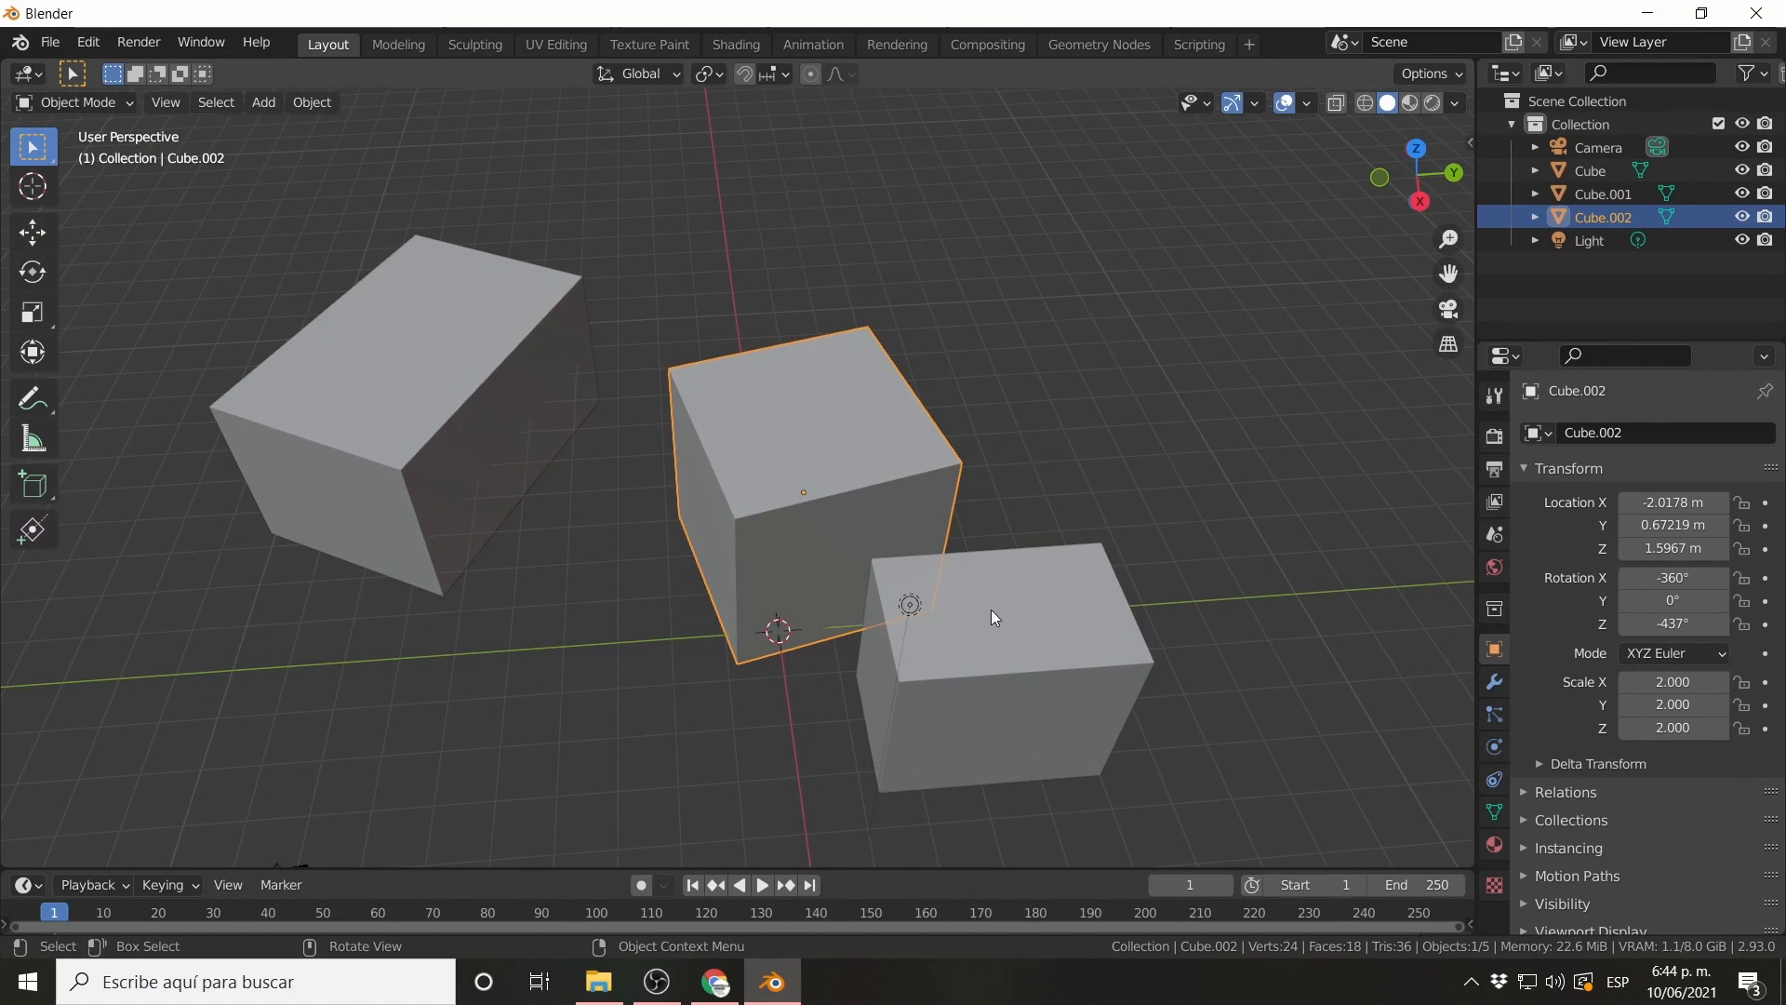
pyautogui.scroll(-4, 795, 495)
pyautogui.moveTo(784, 513); pyautogui.dragTo(863, 504, button='middle')
pyautogui.press('Delete')
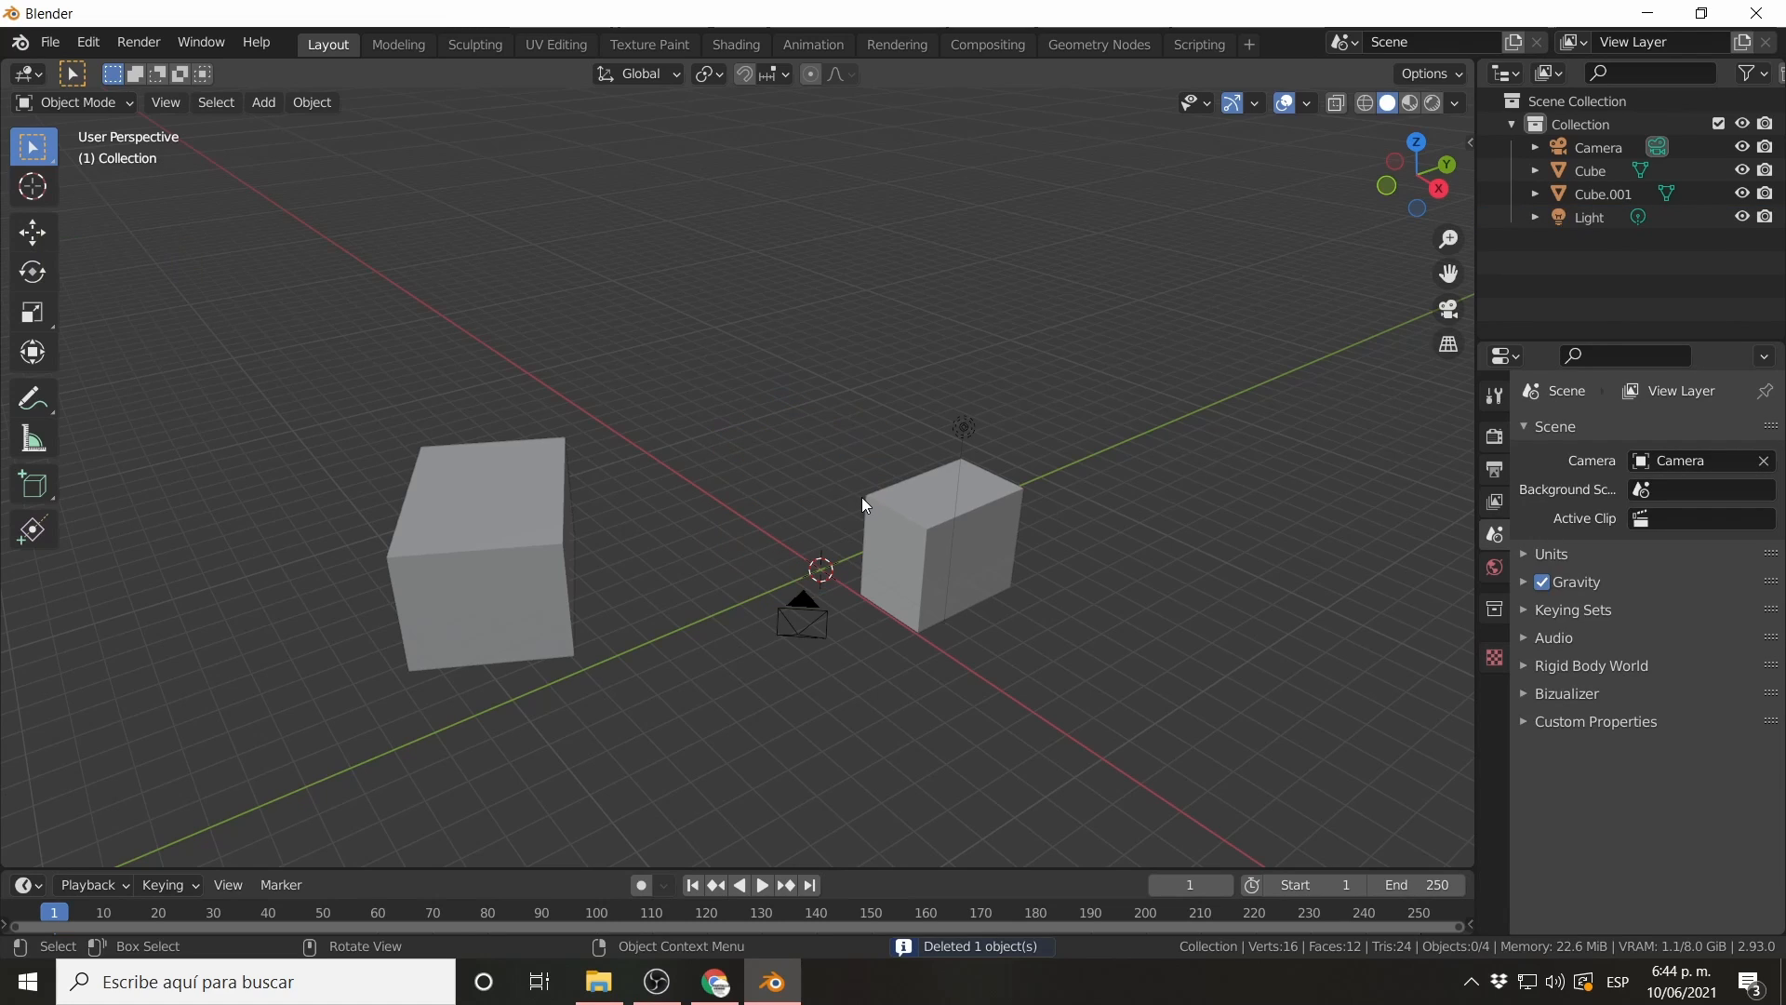
pyautogui.hotkey('ctrl', 'z')
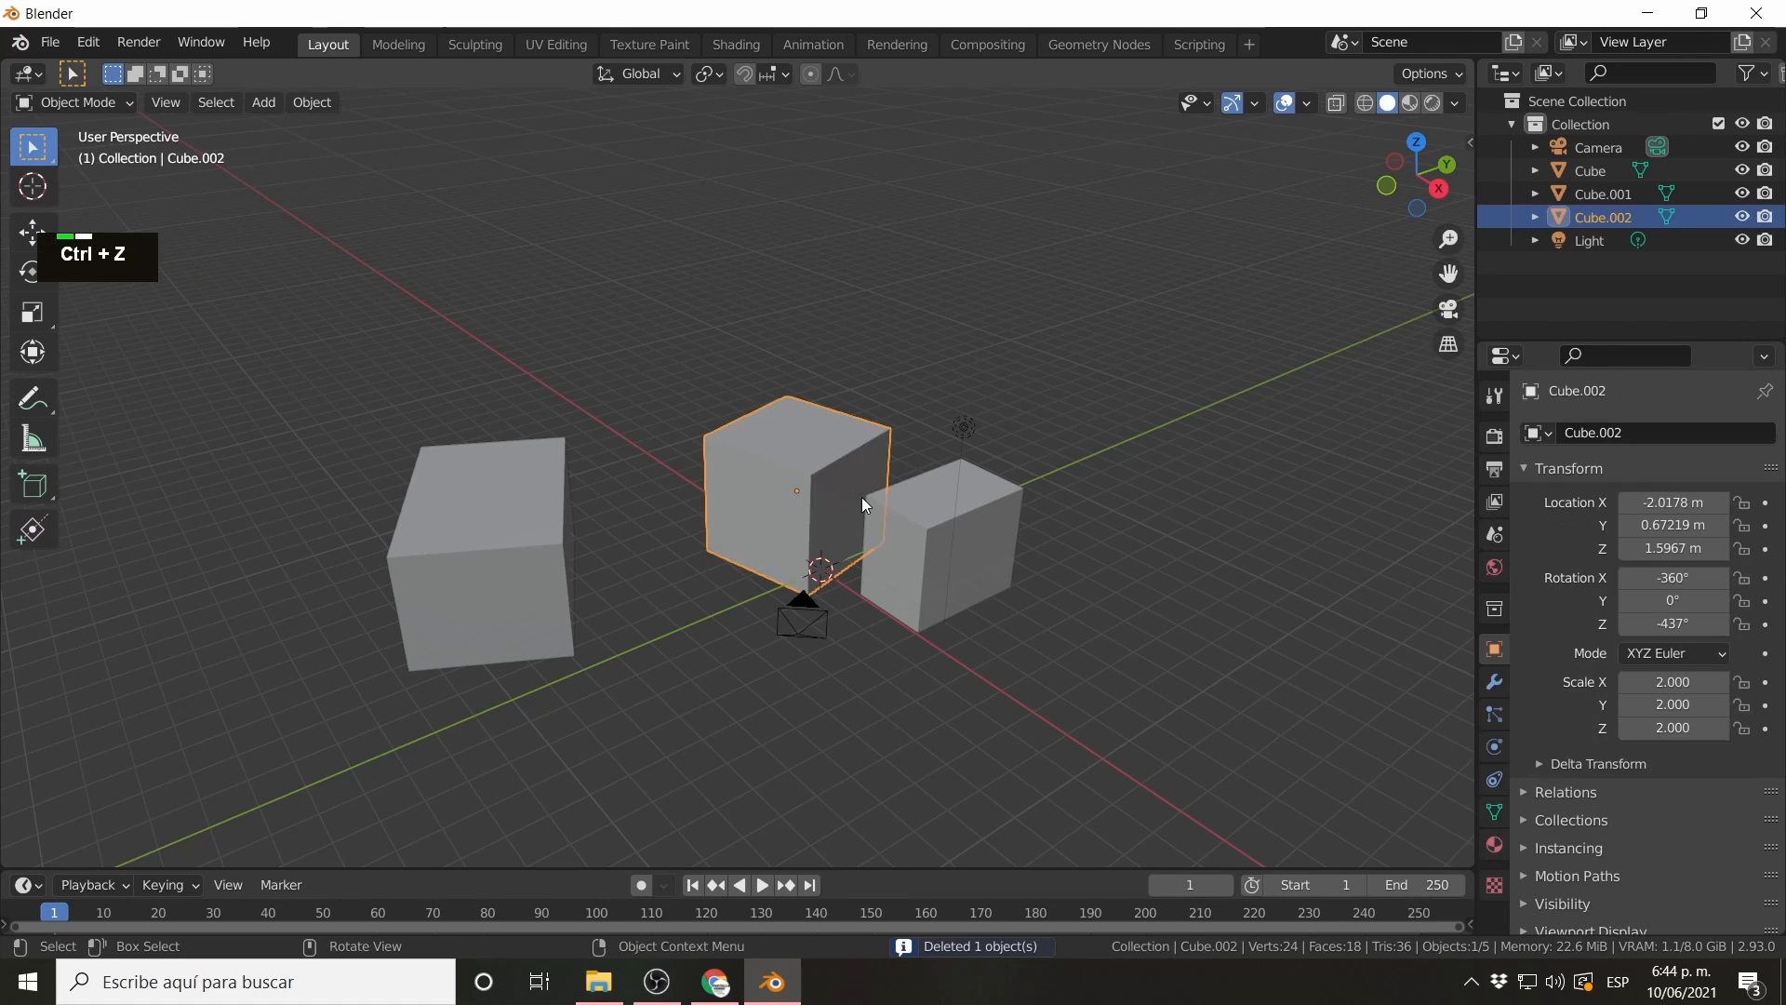
# Select Cube.001 and toggle it between Object Mode and Edit Mode, ending in Object Mode.
pyautogui.click(895, 544)
pyautogui.moveTo(990, 545)
pyautogui.mouseDown(button='middle')
pyautogui.moveTo(904, 595)
pyautogui.moveTo(798, 569)
pyautogui.moveTo(911, 572)
pyautogui.moveTo(972, 549)
pyautogui.moveTo(973, 568)
pyautogui.mouseUp(button='middle')
pyautogui.scroll(2, 997, 584)
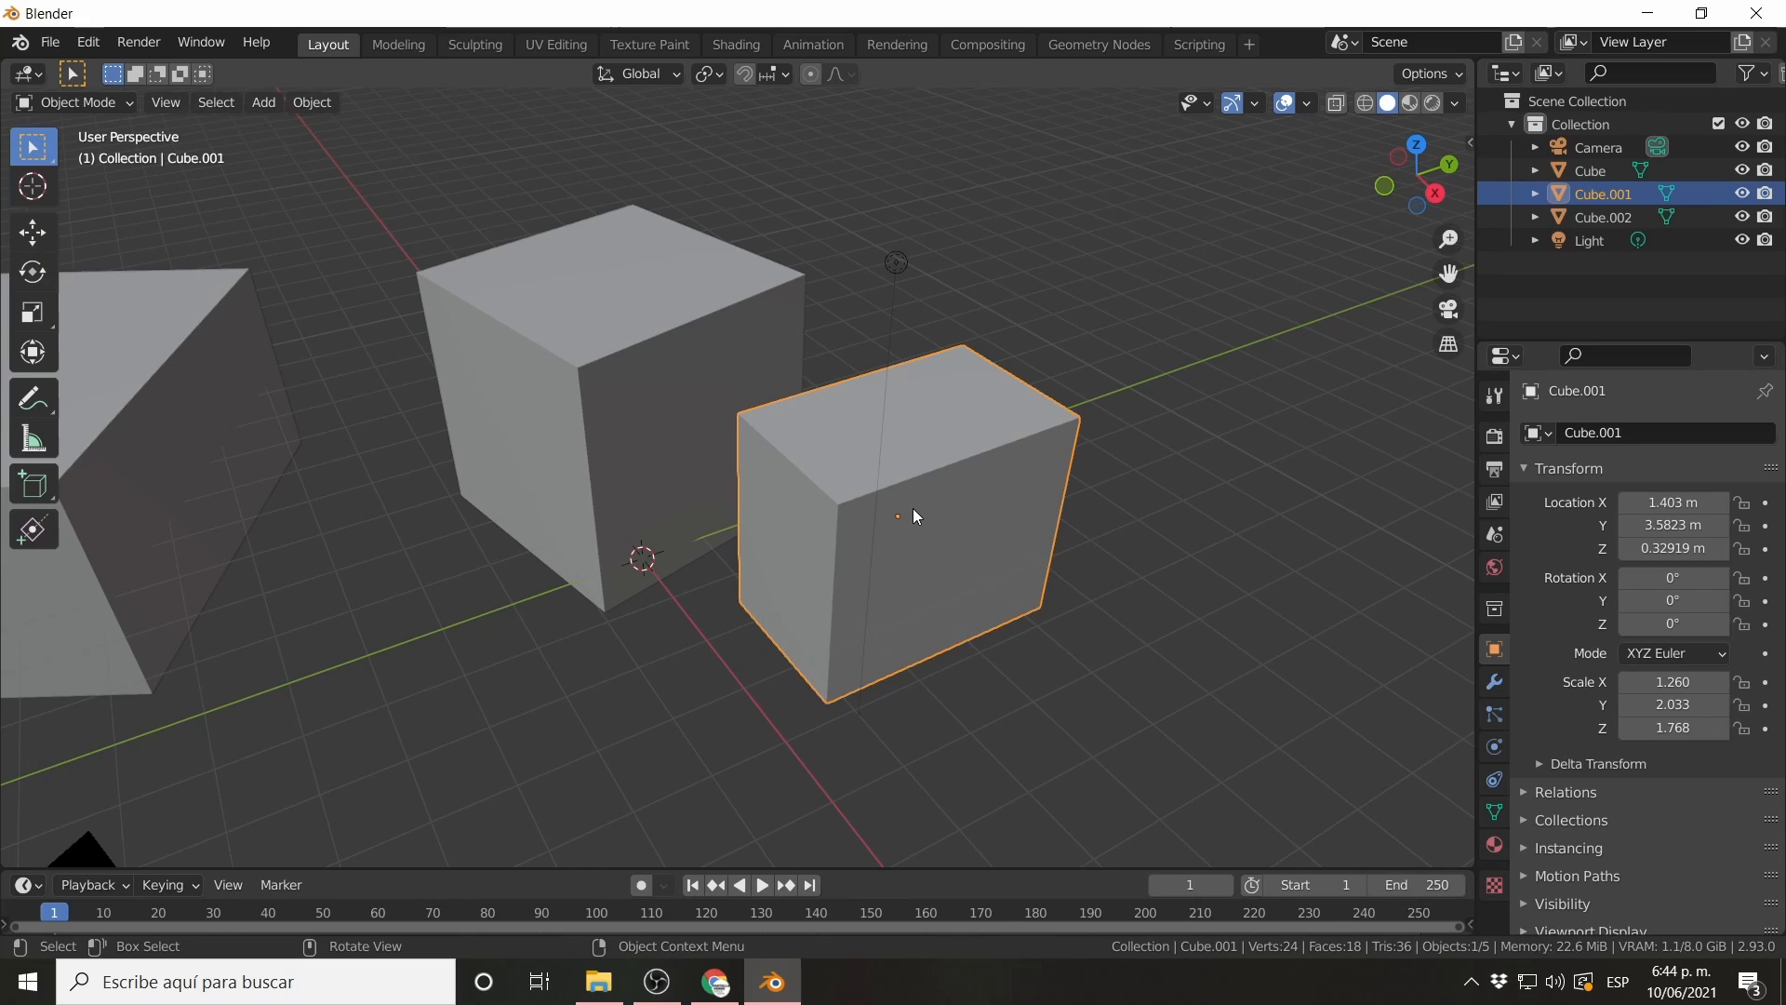
pyautogui.press('Tab')
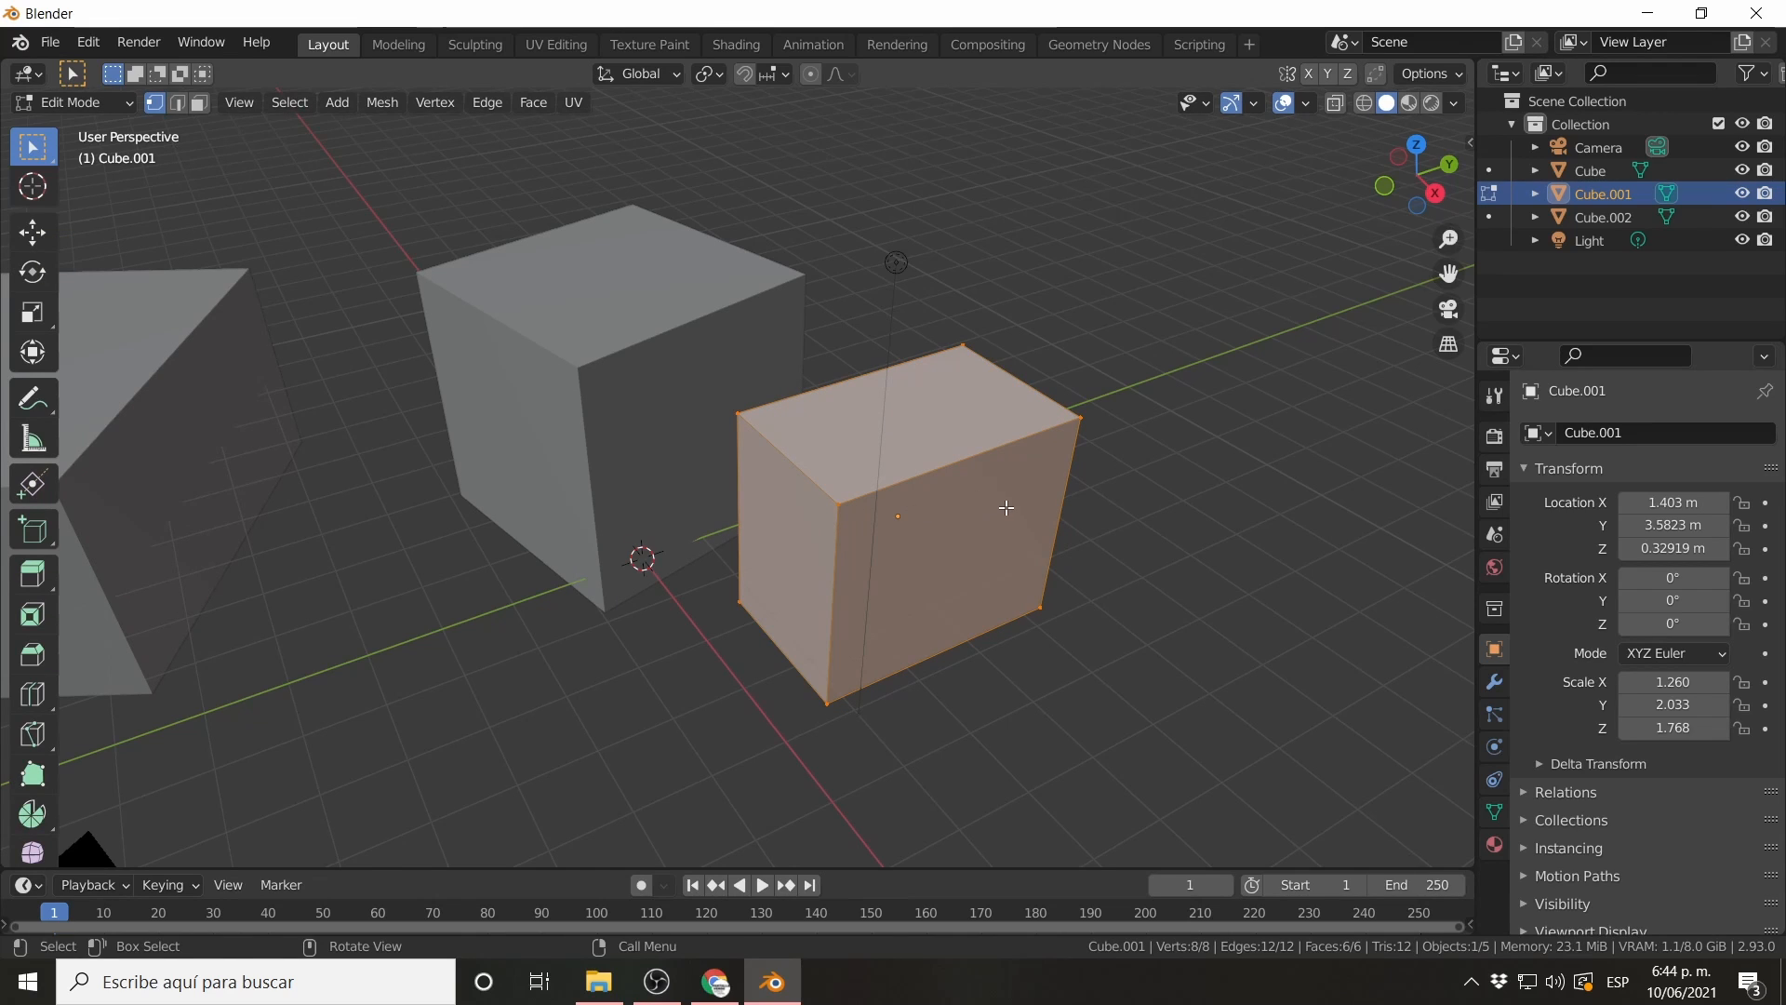
pyautogui.press('Tab')
pyautogui.press('Tab')
pyautogui.press('Tab')
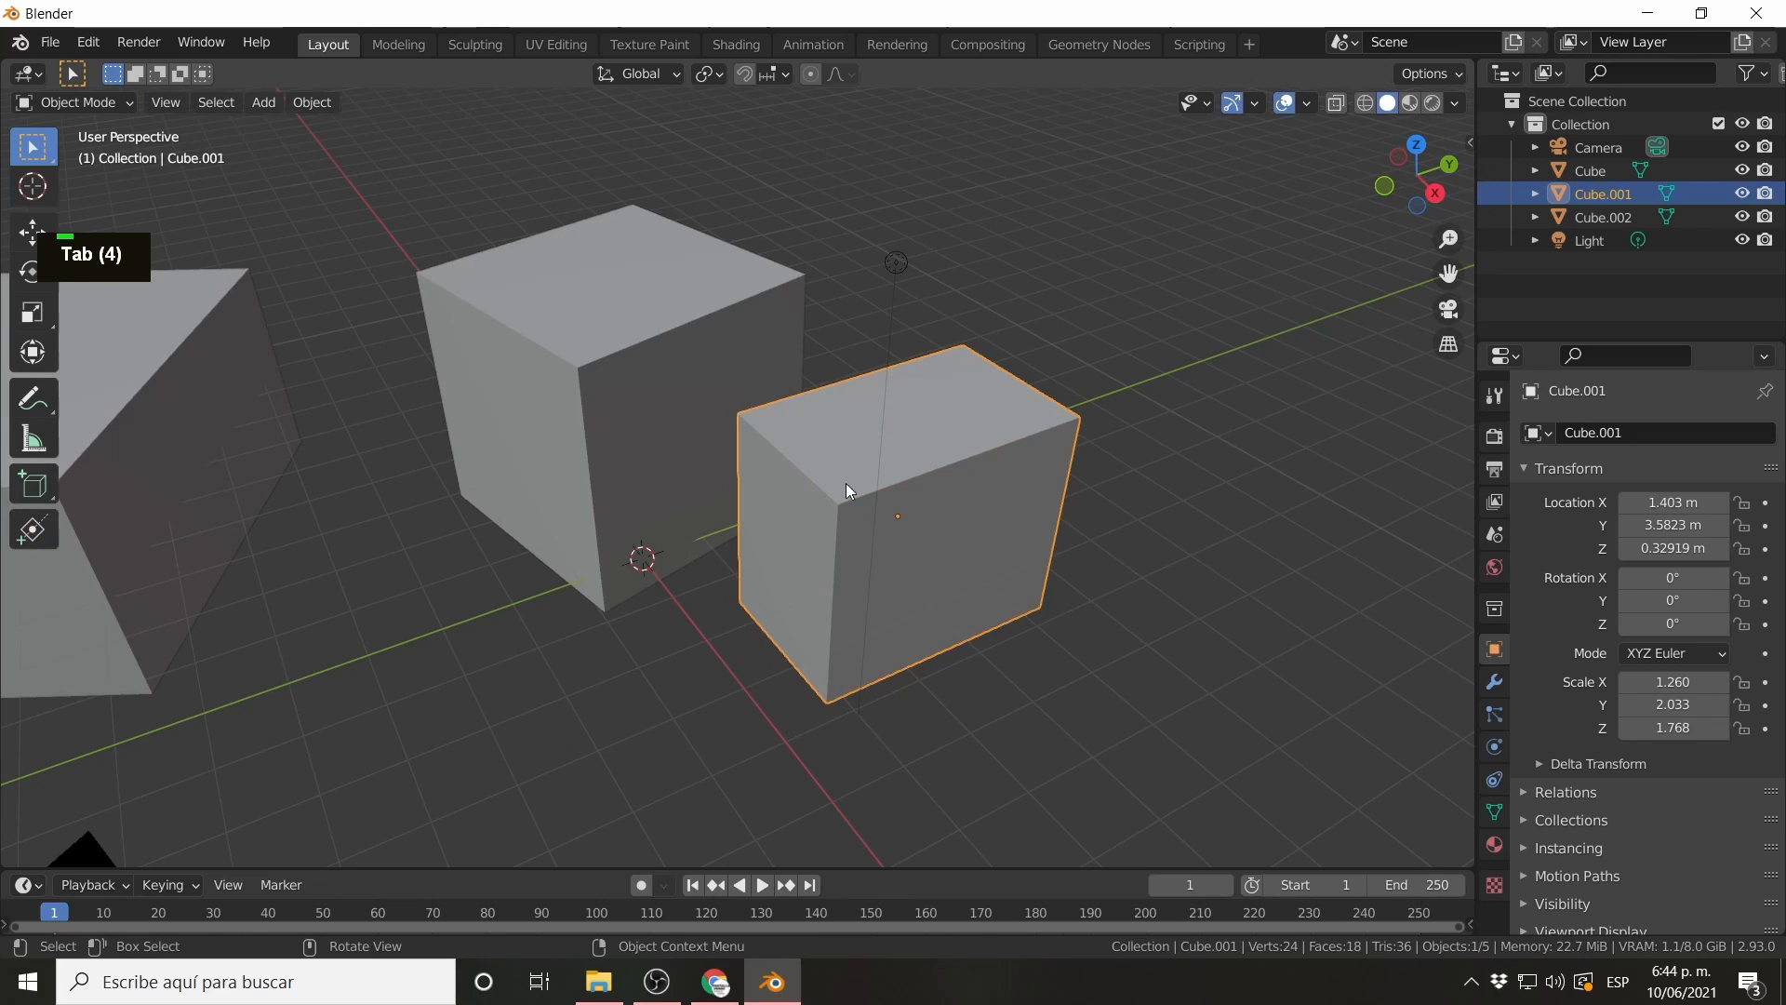
pyautogui.moveTo(795, 456); pyautogui.dragTo(849, 465, button='middle')
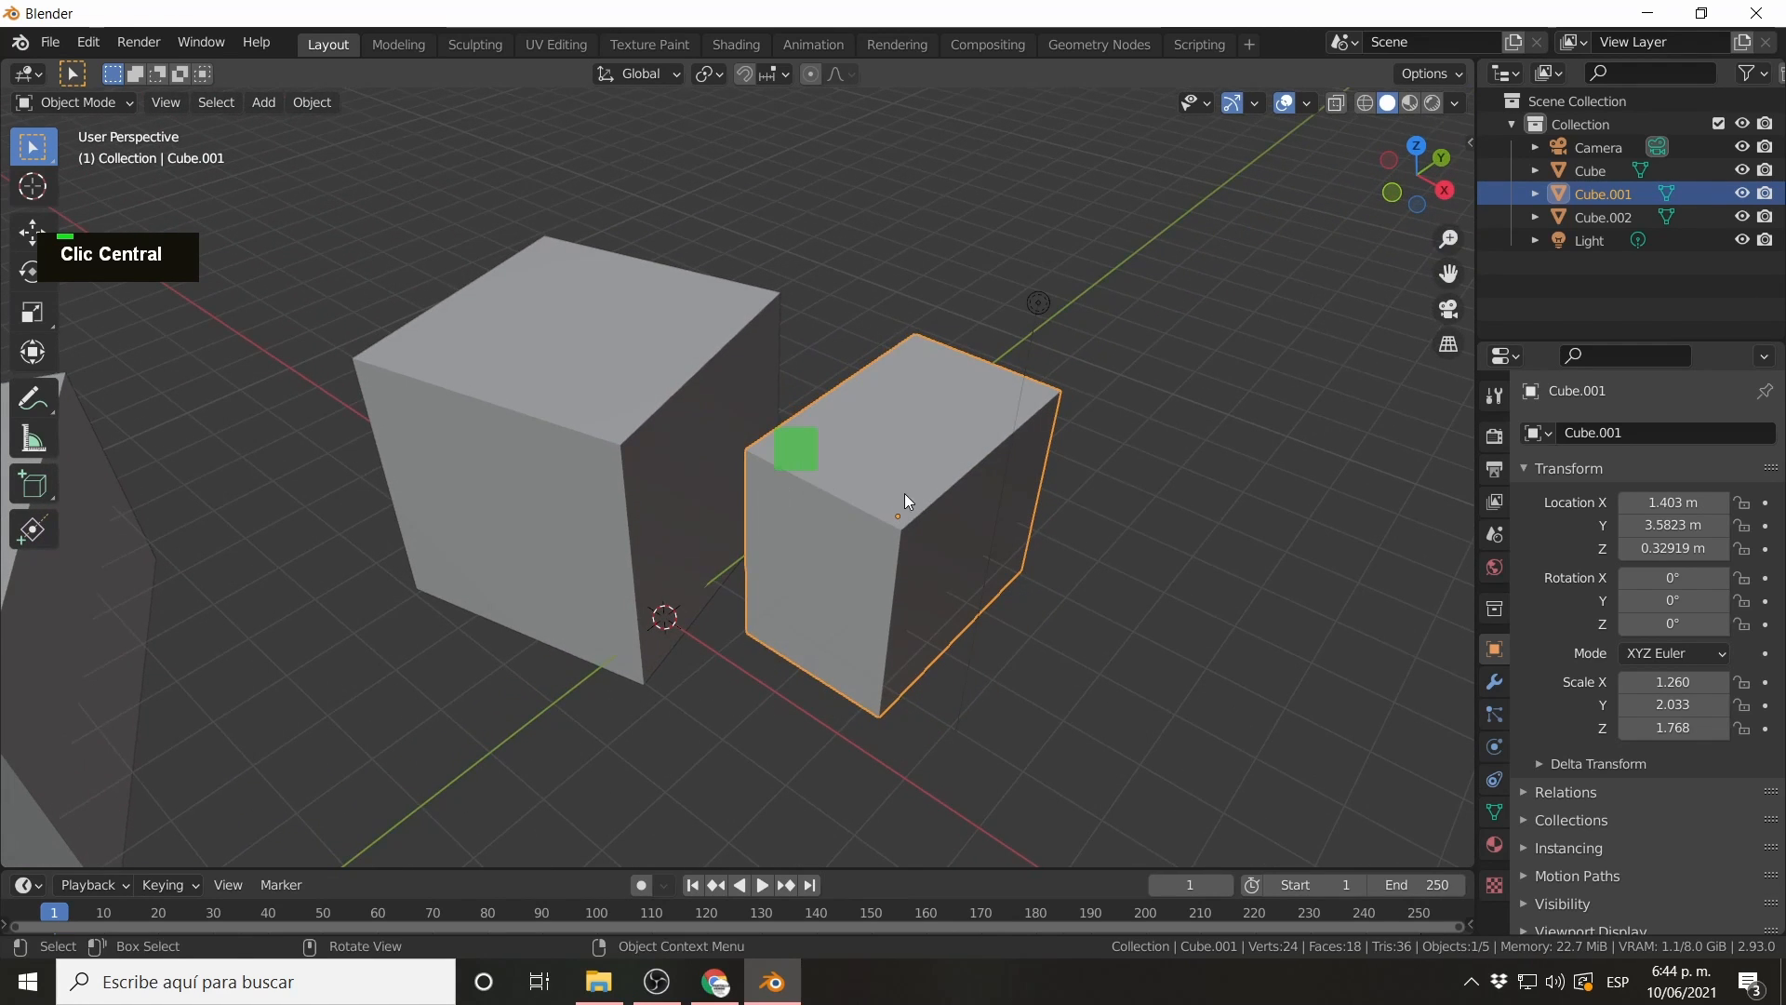
# In Edit Mode on Cube.001, select the near upper corner vertex and move it along global X inward along the top edge.
pyautogui.press('Tab')
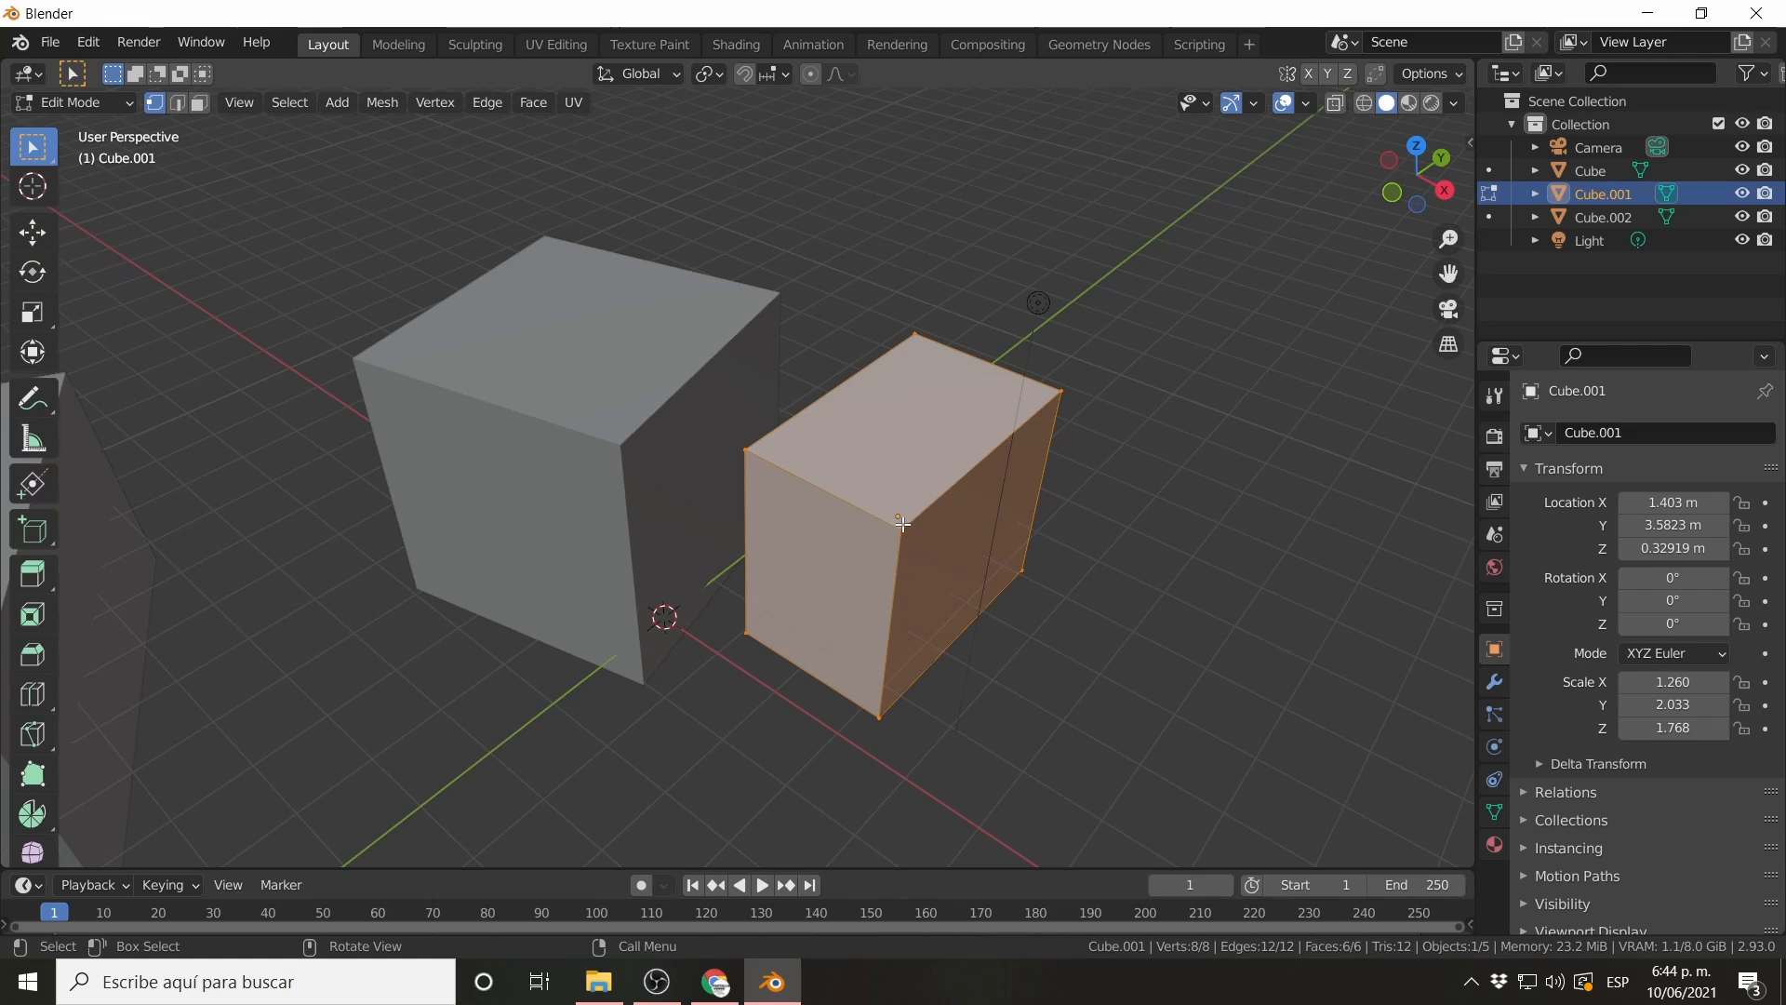
pyautogui.click(902, 530)
pyautogui.press('g')
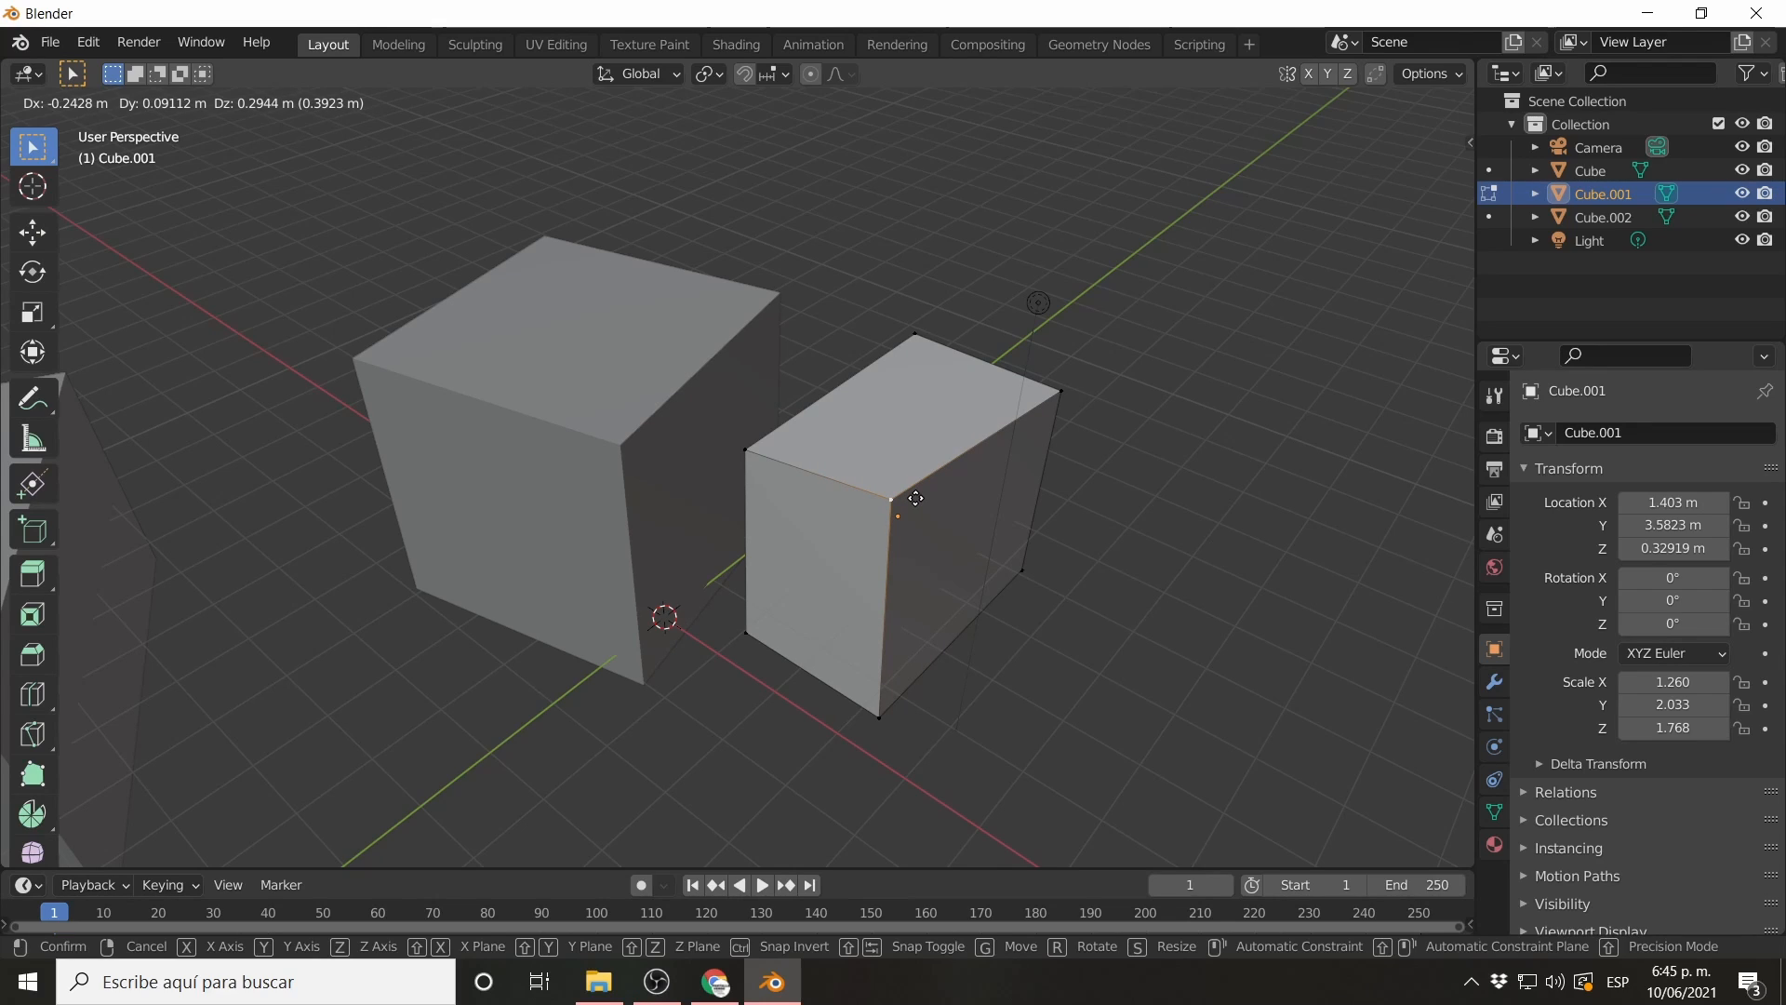
pyautogui.press('x')
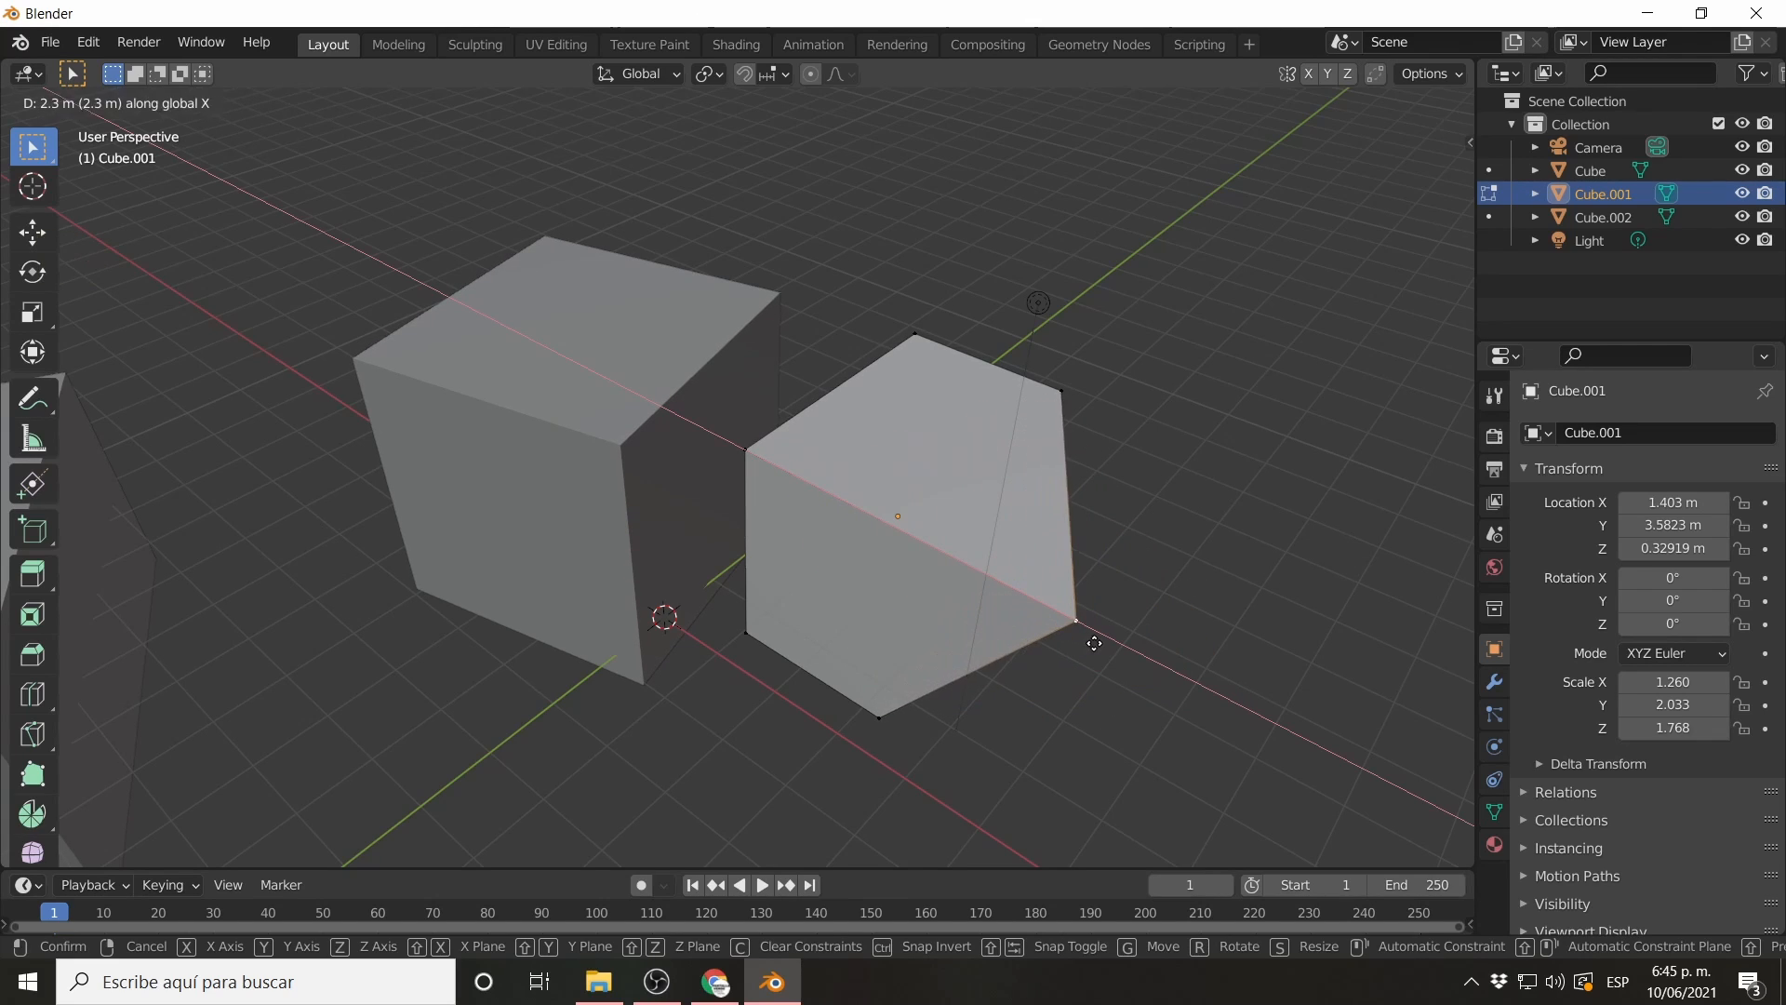
pyautogui.rightClick(832, 546)
# Try to rotate the selected corner vertex of Cube.001 and return to Object Mode.
pyautogui.press('r')
pyautogui.rightClick(953, 563)
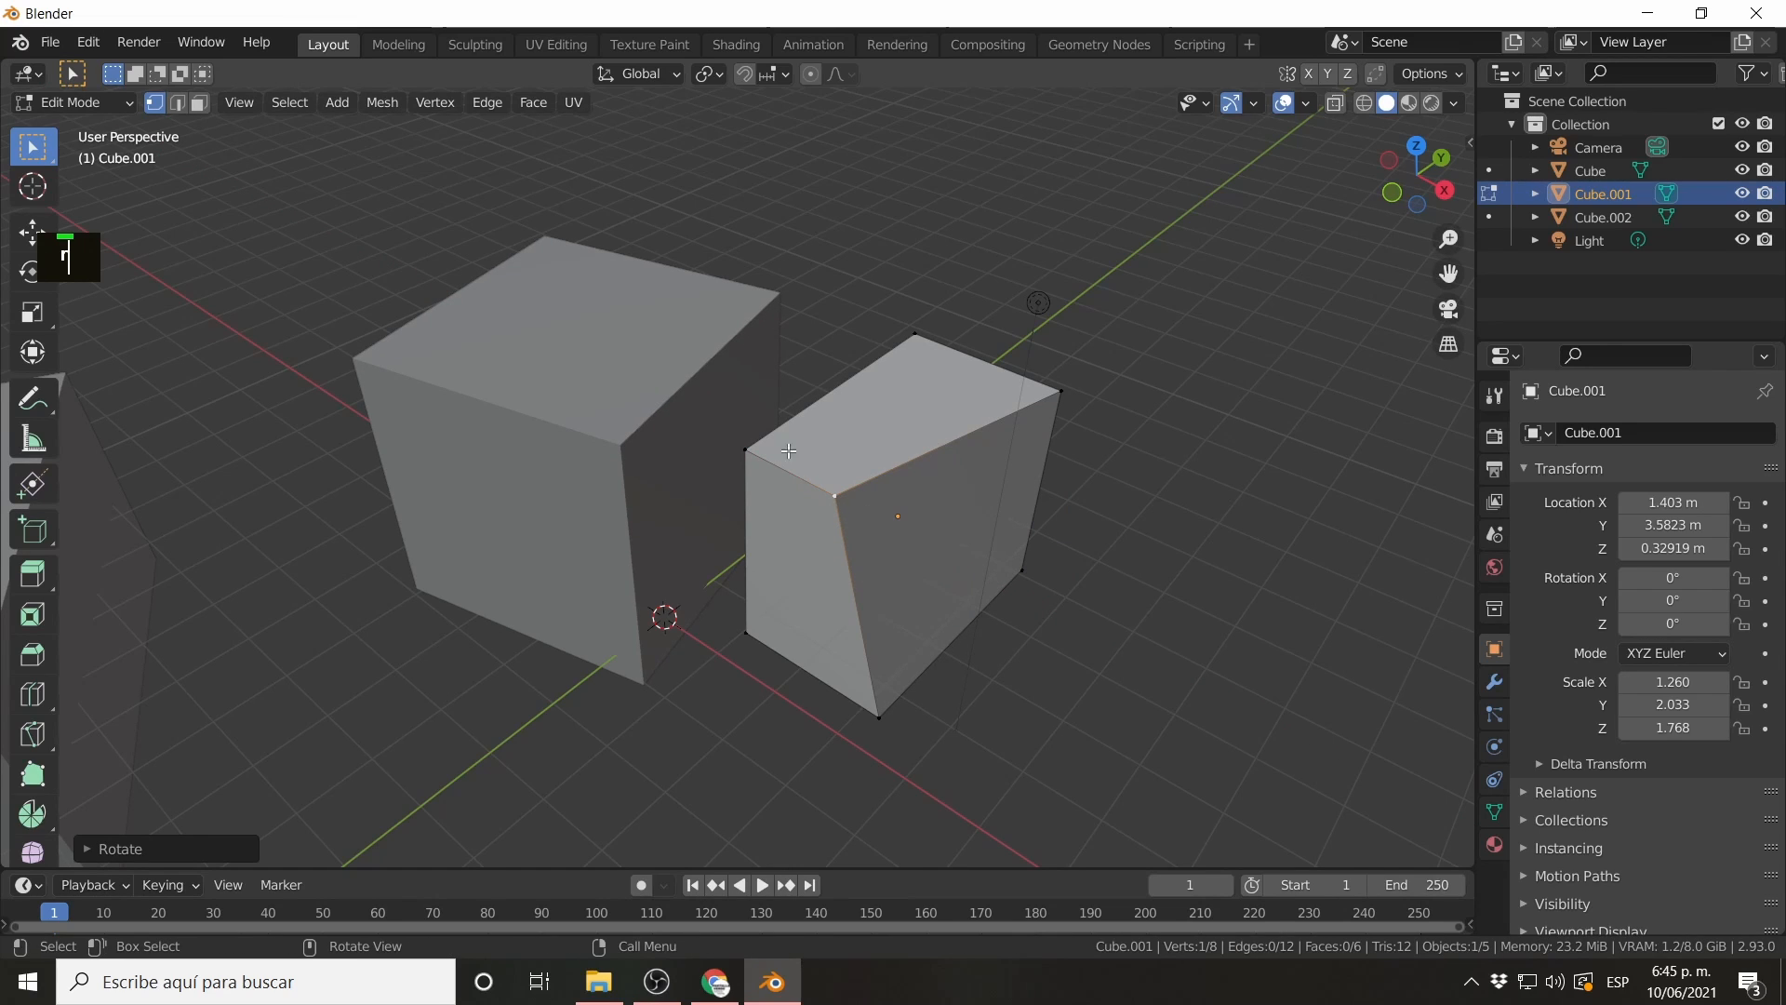
pyautogui.press('Tab')
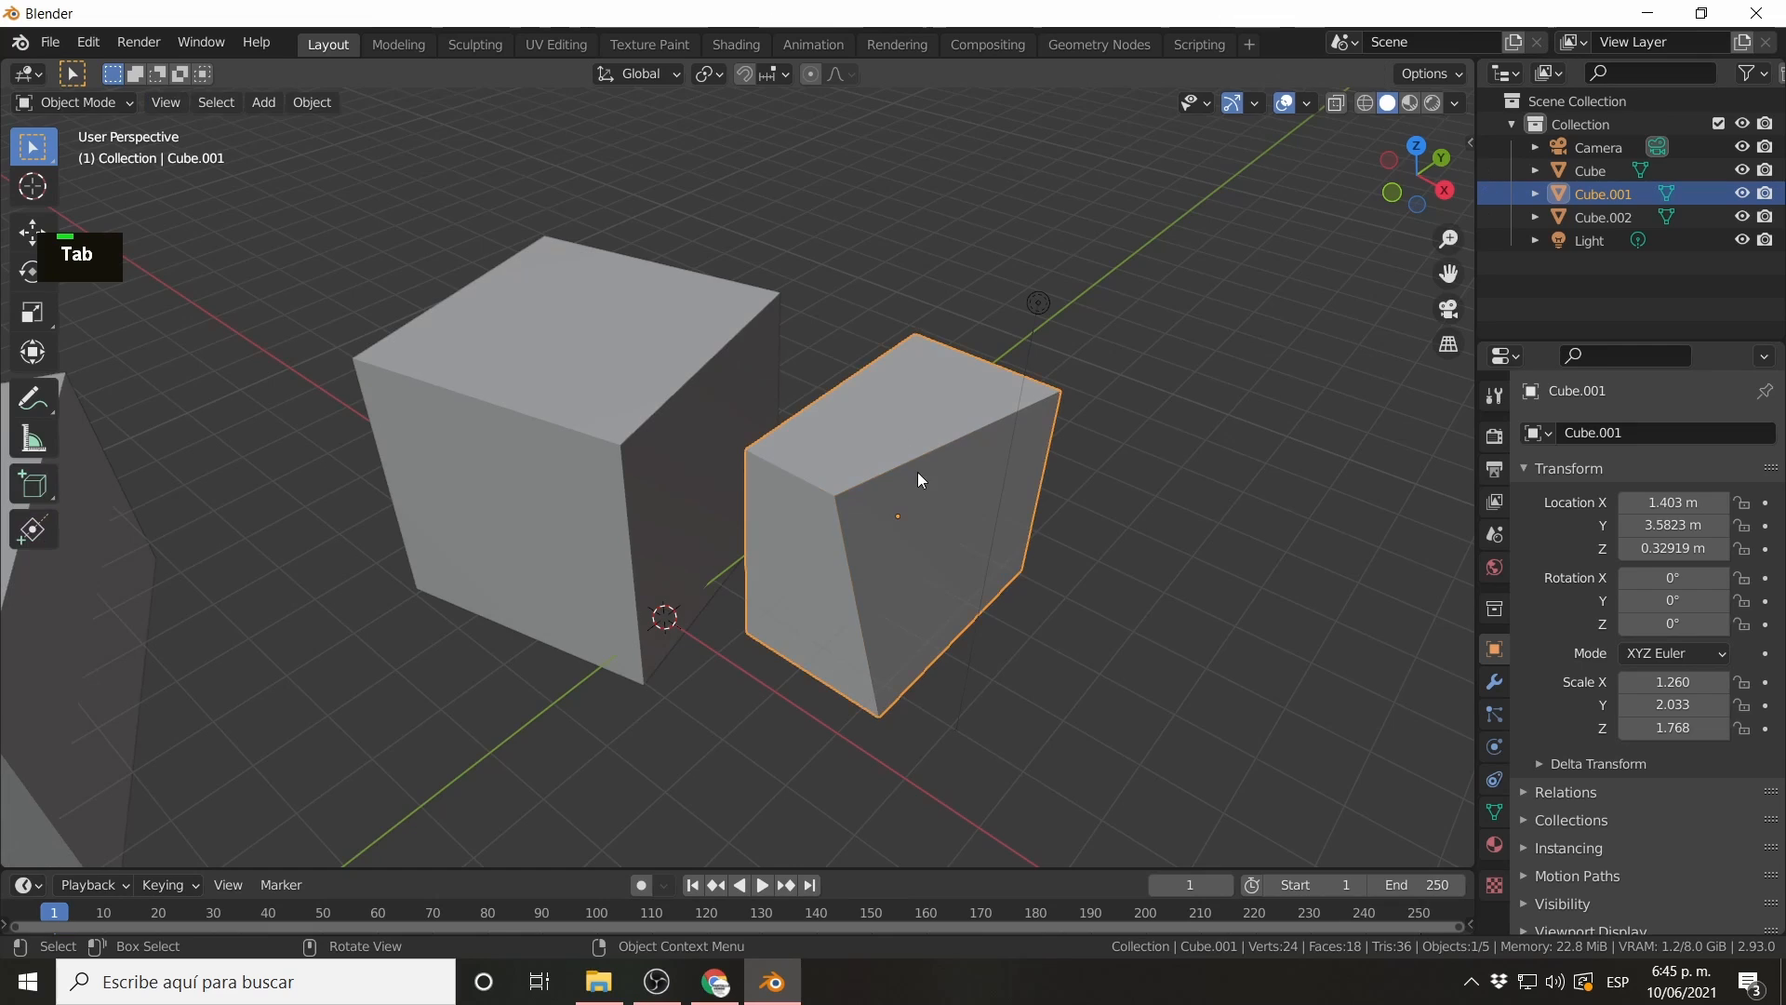
# Examine the three cubes from several angles, selecting Cube.002 and Cube in turn, and clear the selection.
pyautogui.moveTo(917, 478); pyautogui.dragTo(1090, 688, button='middle')
pyautogui.scroll(-5, 995, 489)
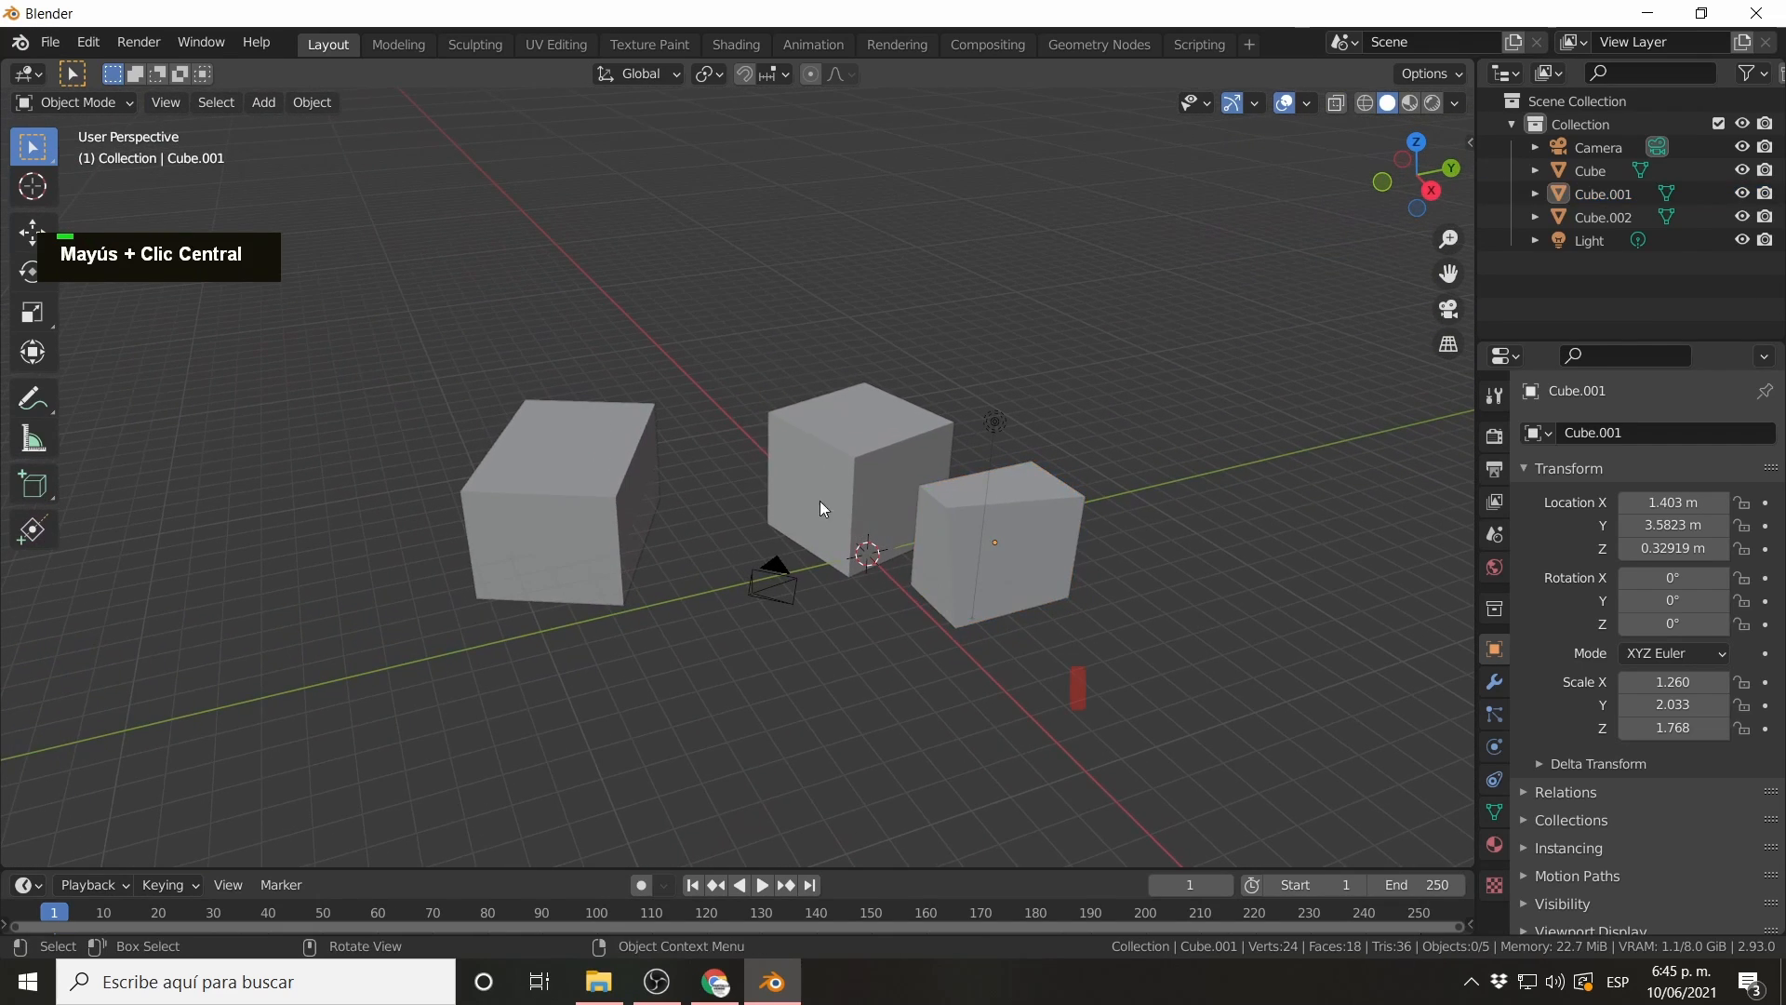
pyautogui.moveTo(818, 500); pyautogui.dragTo(843, 549, button='middle')
pyautogui.click(846, 471)
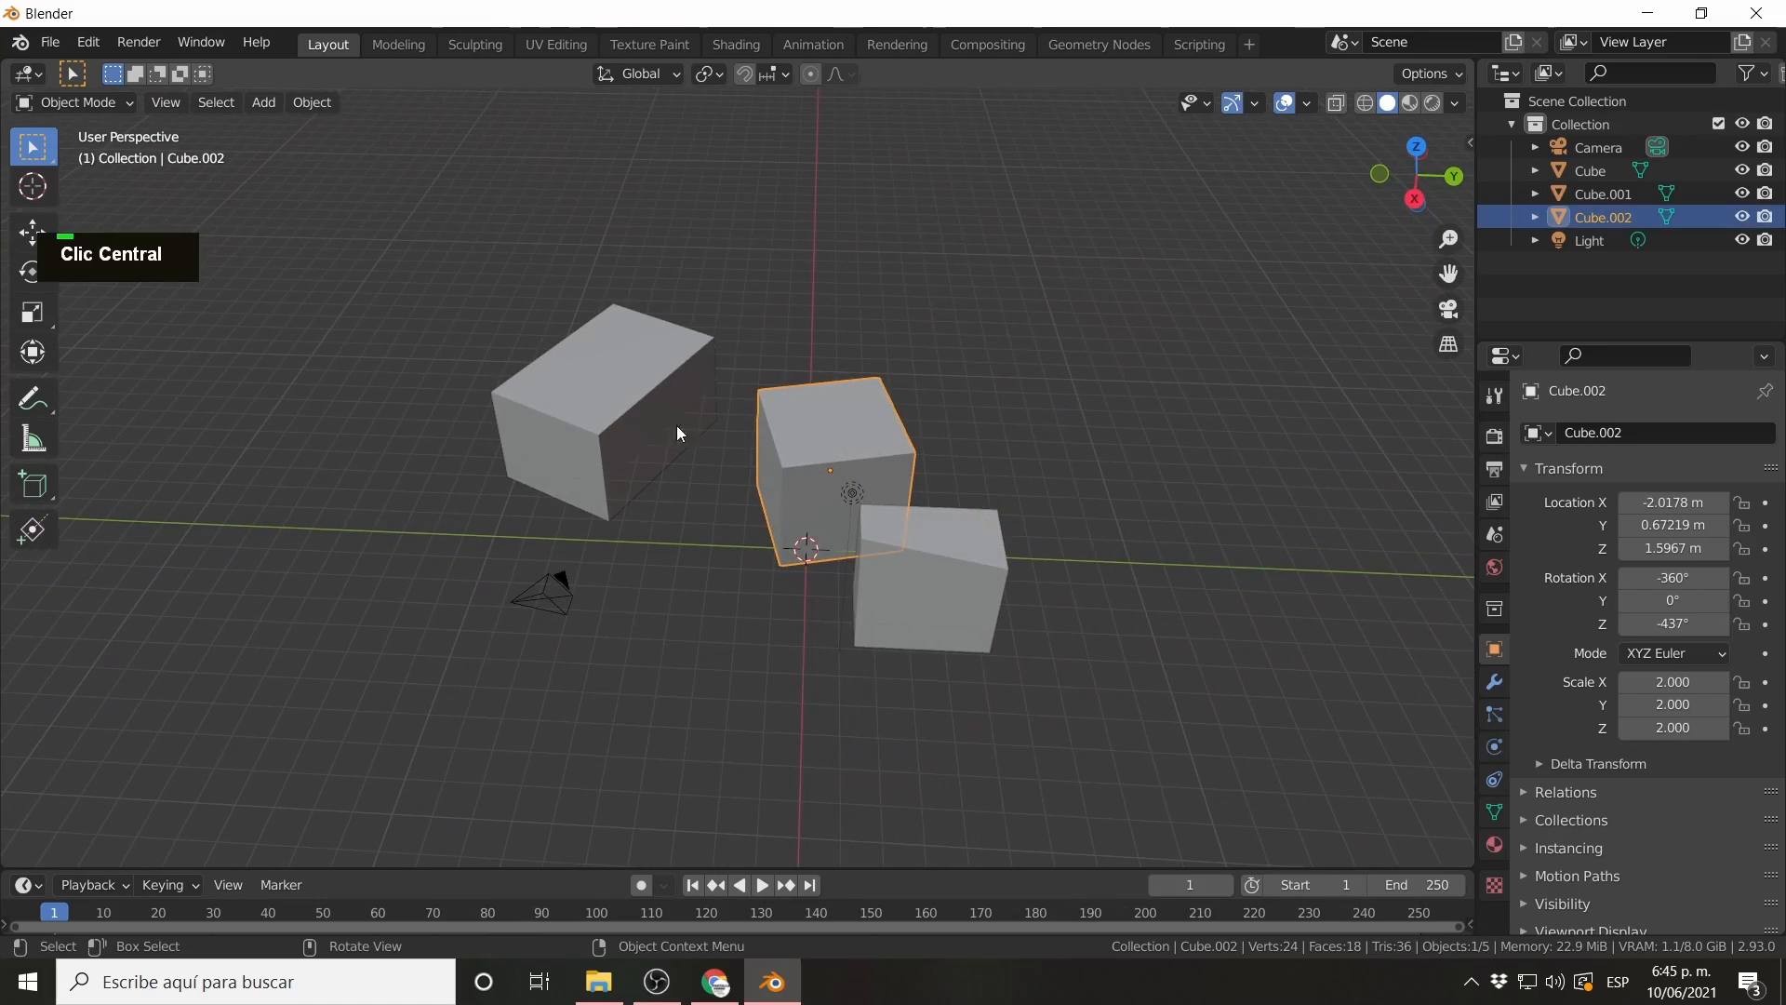
pyautogui.click(645, 447)
pyautogui.moveTo(646, 447); pyautogui.dragTo(530, 547, button='middle')
pyautogui.keyDown('shift'); pyautogui.moveTo(748, 540); pyautogui.dragTo(650, 584, button='middle'); pyautogui.keyUp('shift')
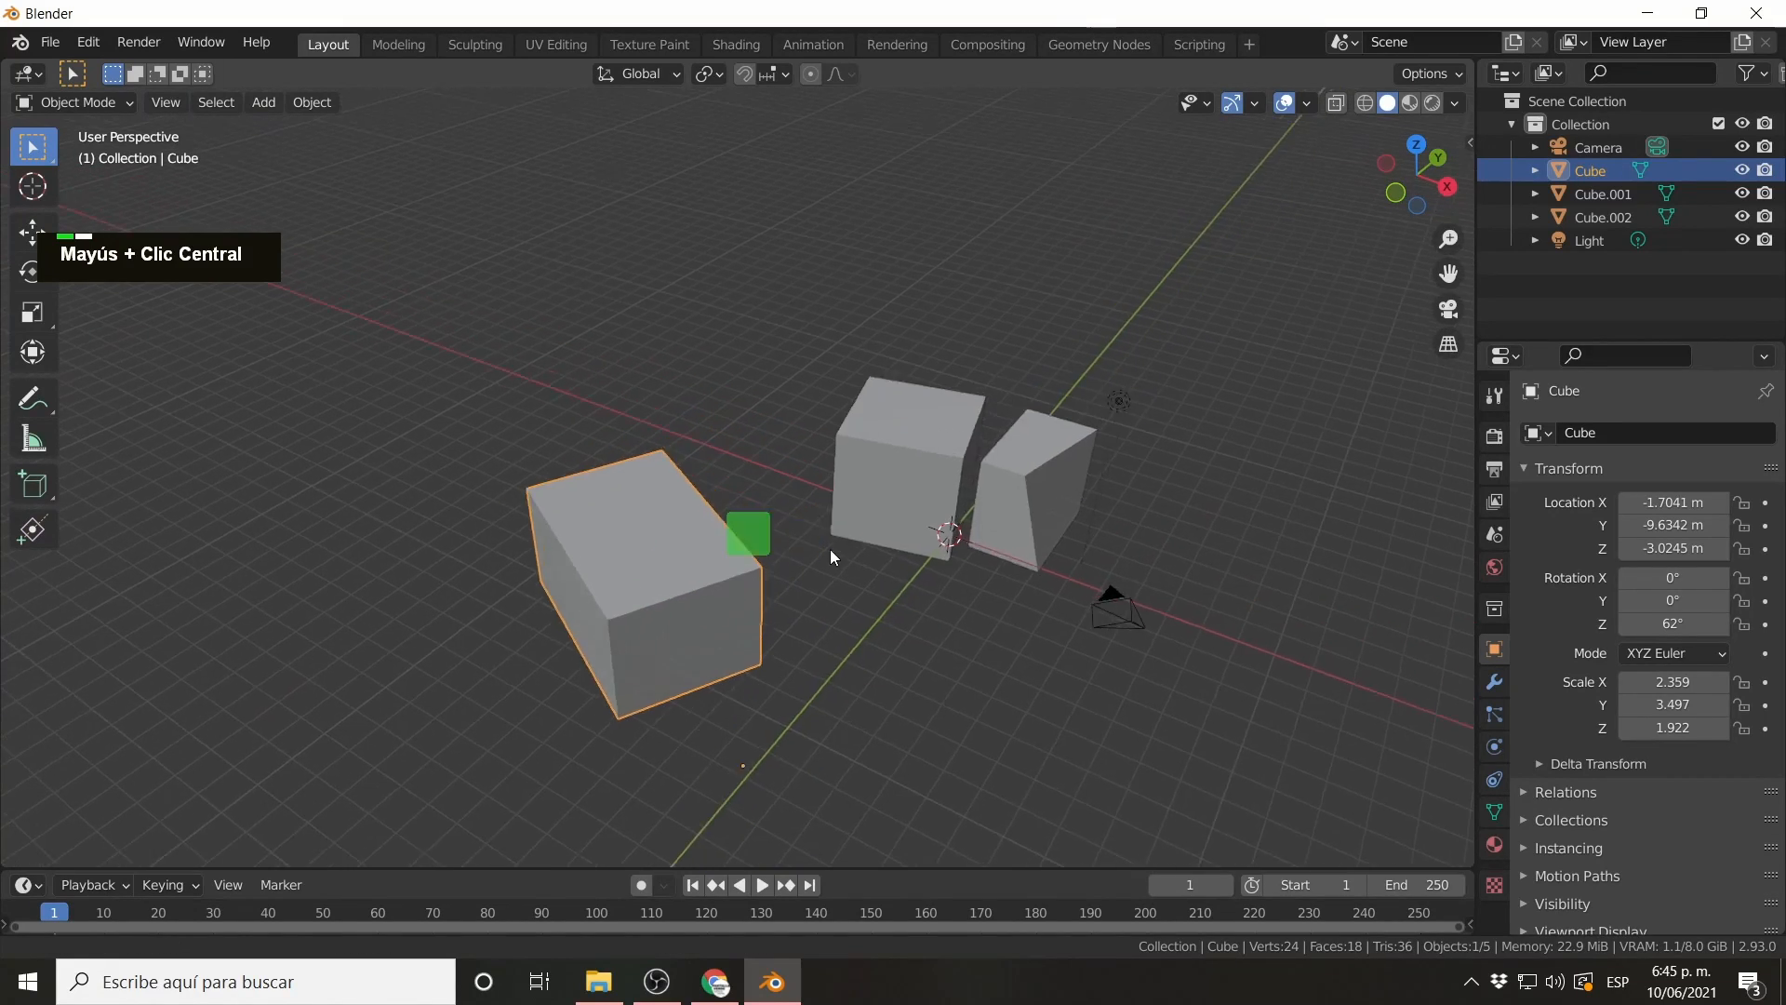
pyautogui.moveTo(969, 493)
pyautogui.keyDown('shift'); pyautogui.mouseDown(button='middle')
pyautogui.moveTo(886, 507)
pyautogui.moveTo(868, 562)
pyautogui.moveTo(951, 501)
pyautogui.mouseUp(button='middle'); pyautogui.keyUp('shift')
pyautogui.click(1023, 619)
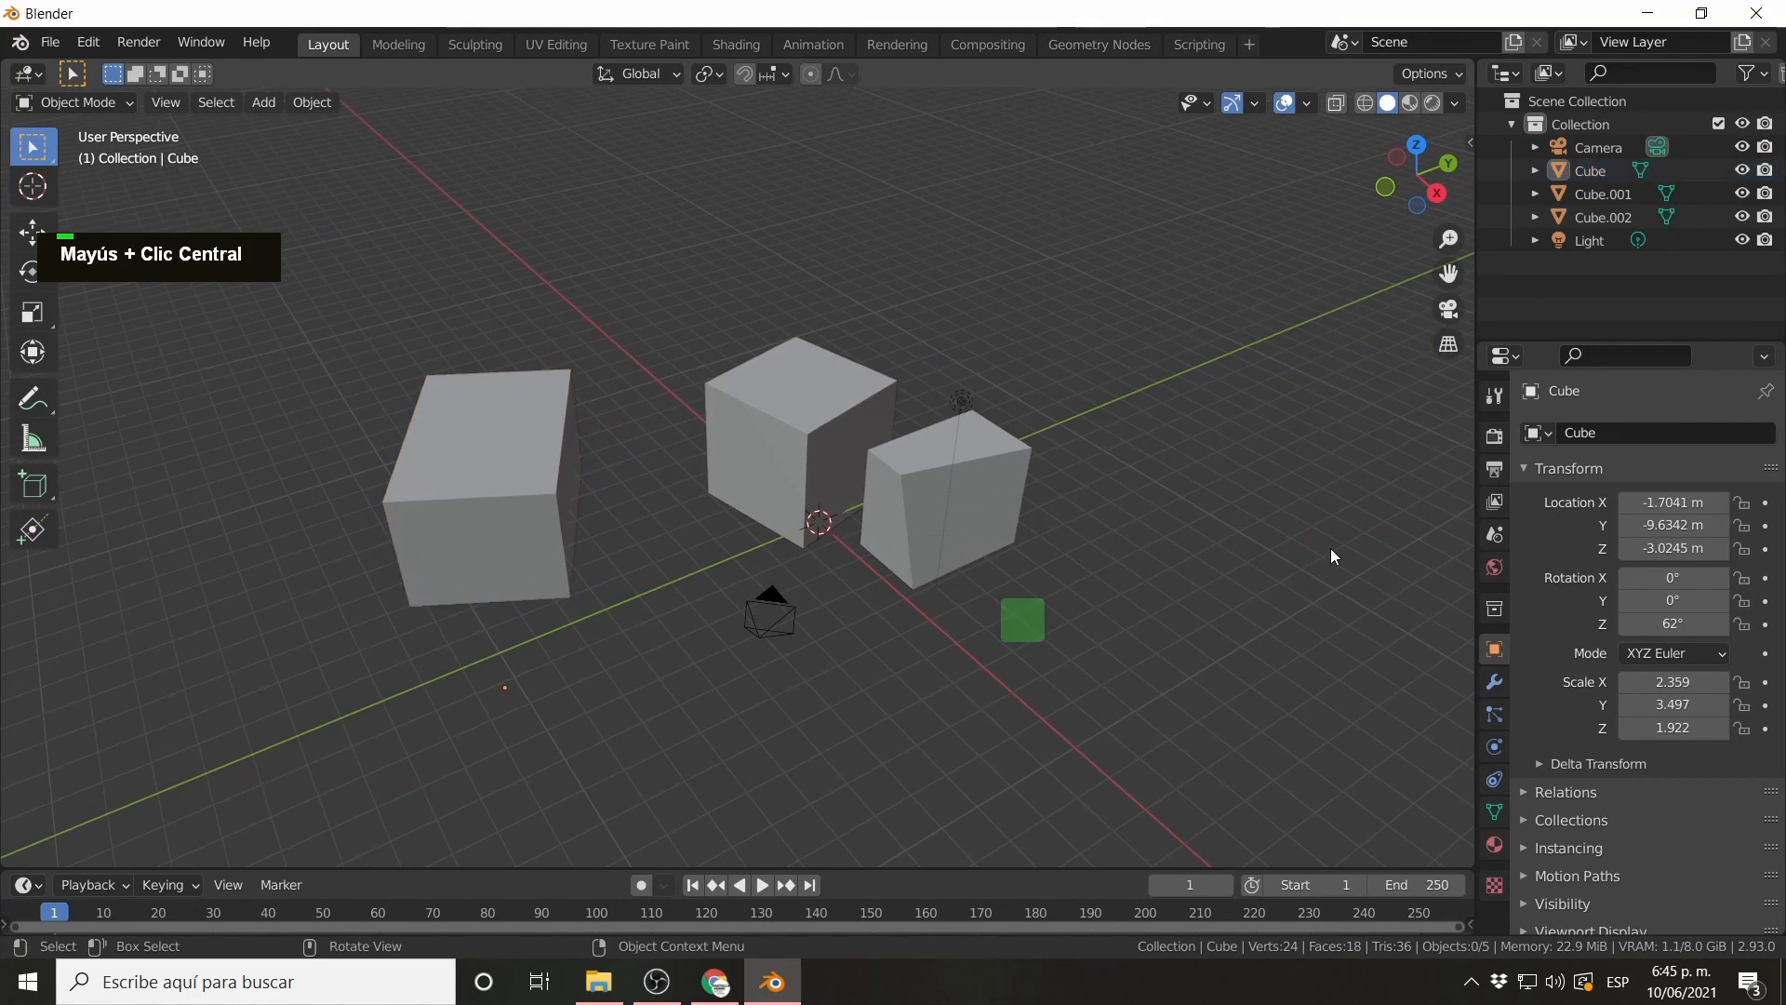